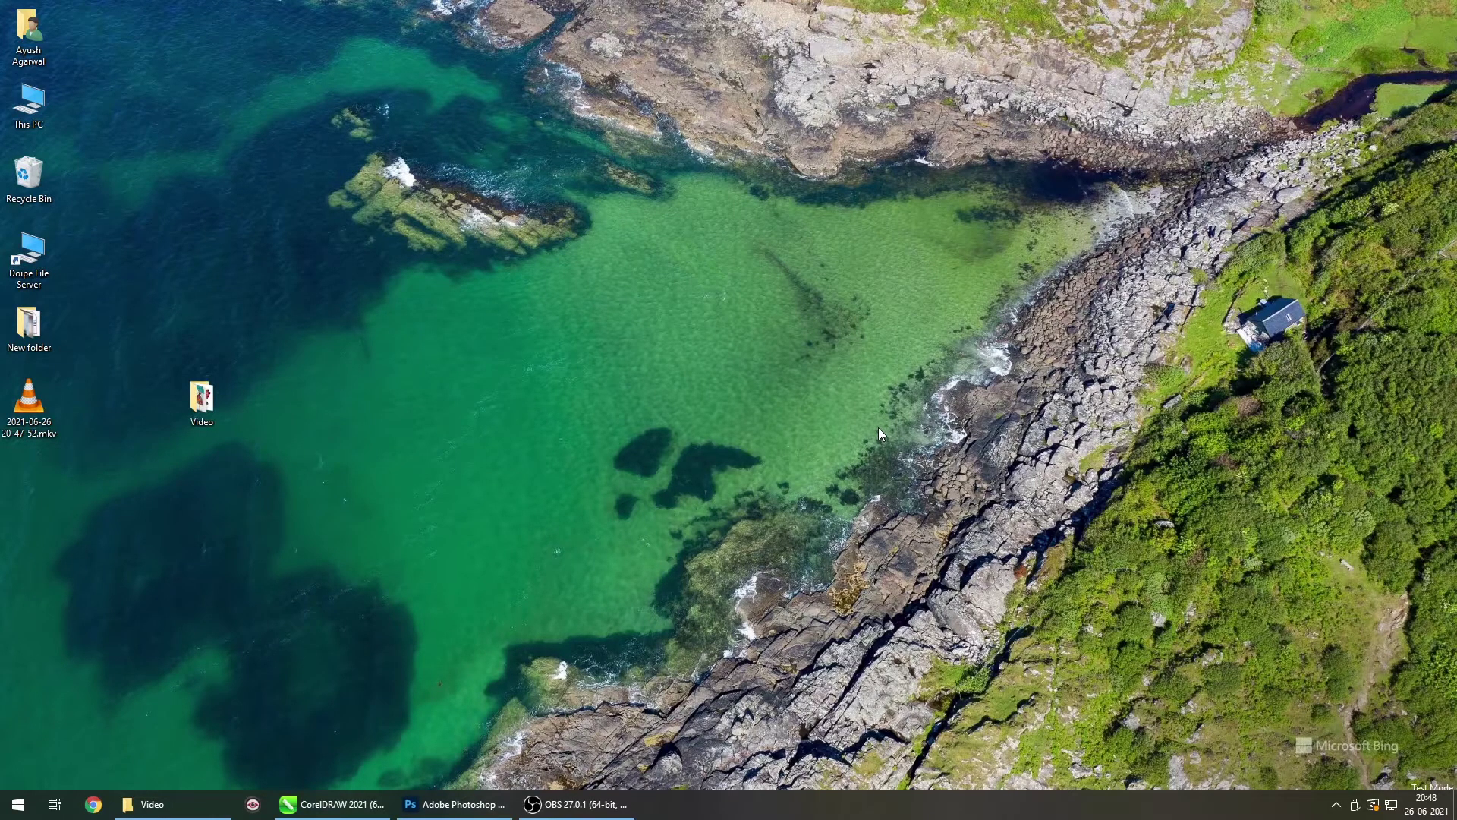
Open the Video folder window in File Explorer and refresh its contents.
click(195, 801)
right_click(380, 279)
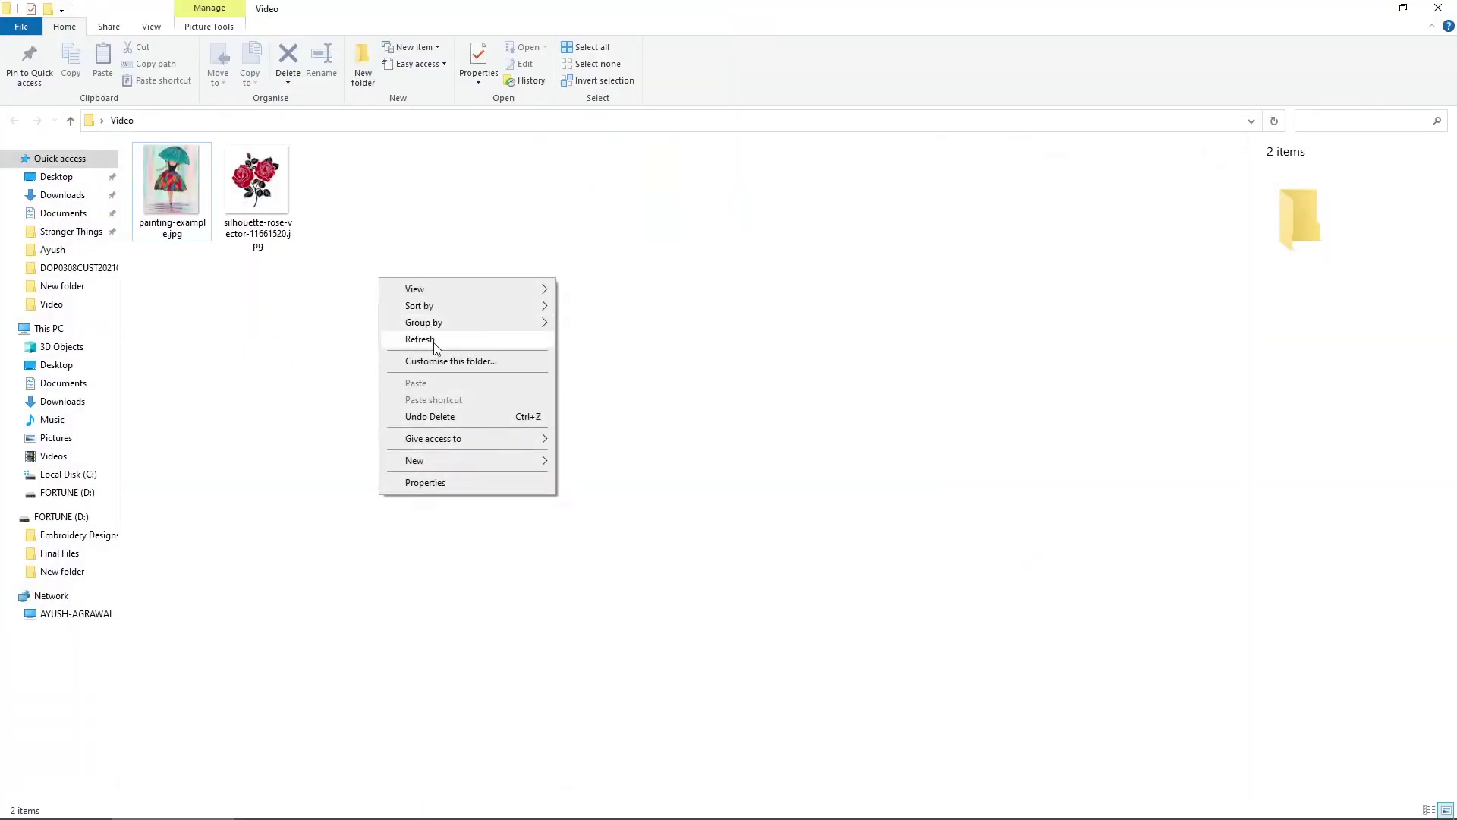
click(429, 339)
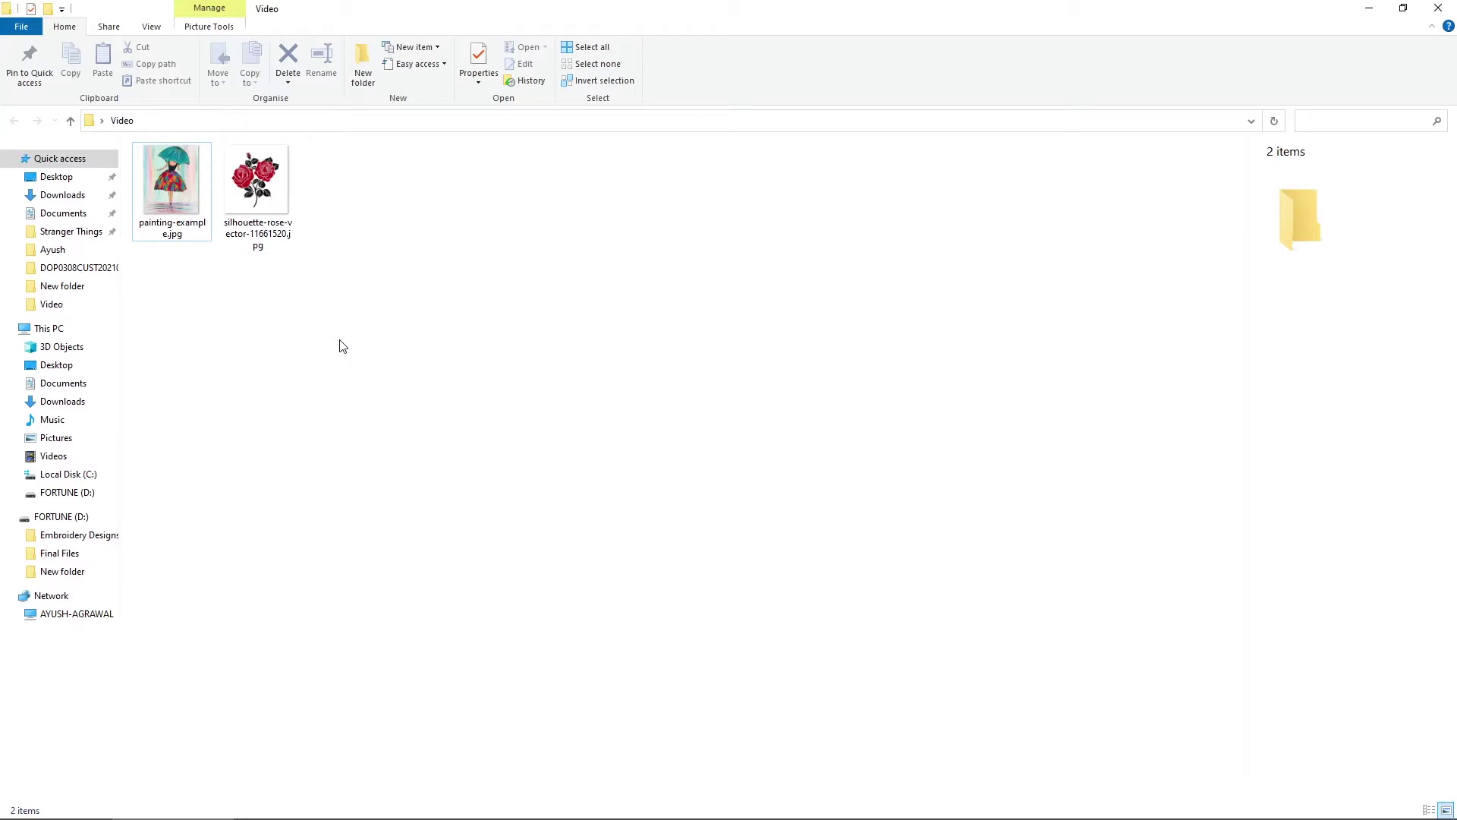
View painting-example.jpg in the photo viewer, examine its brushwork at higher magnification, and return to the folder.
click(189, 195)
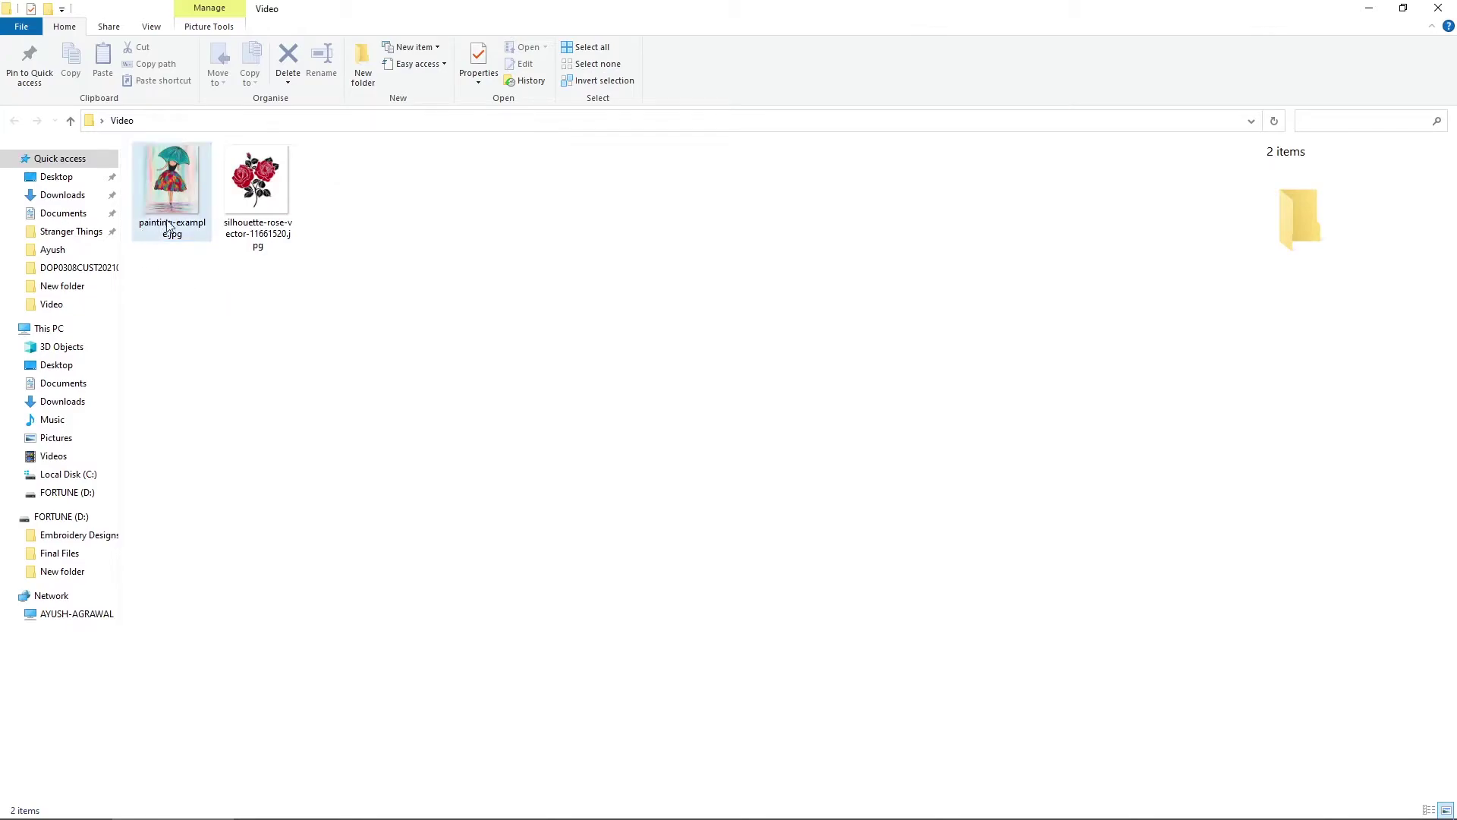
double_click(189, 195)
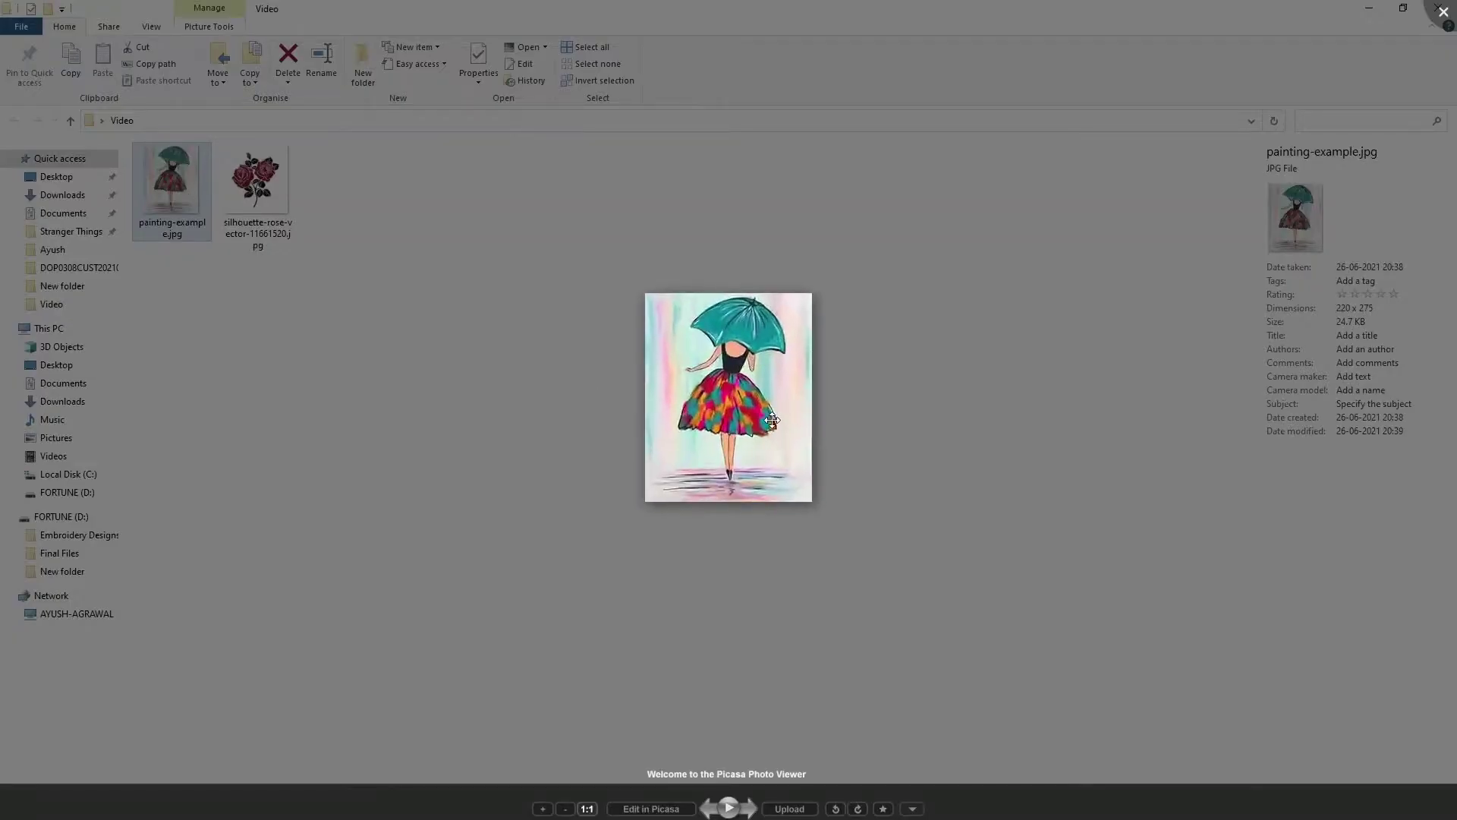
scroll(715, 334, up, 5)
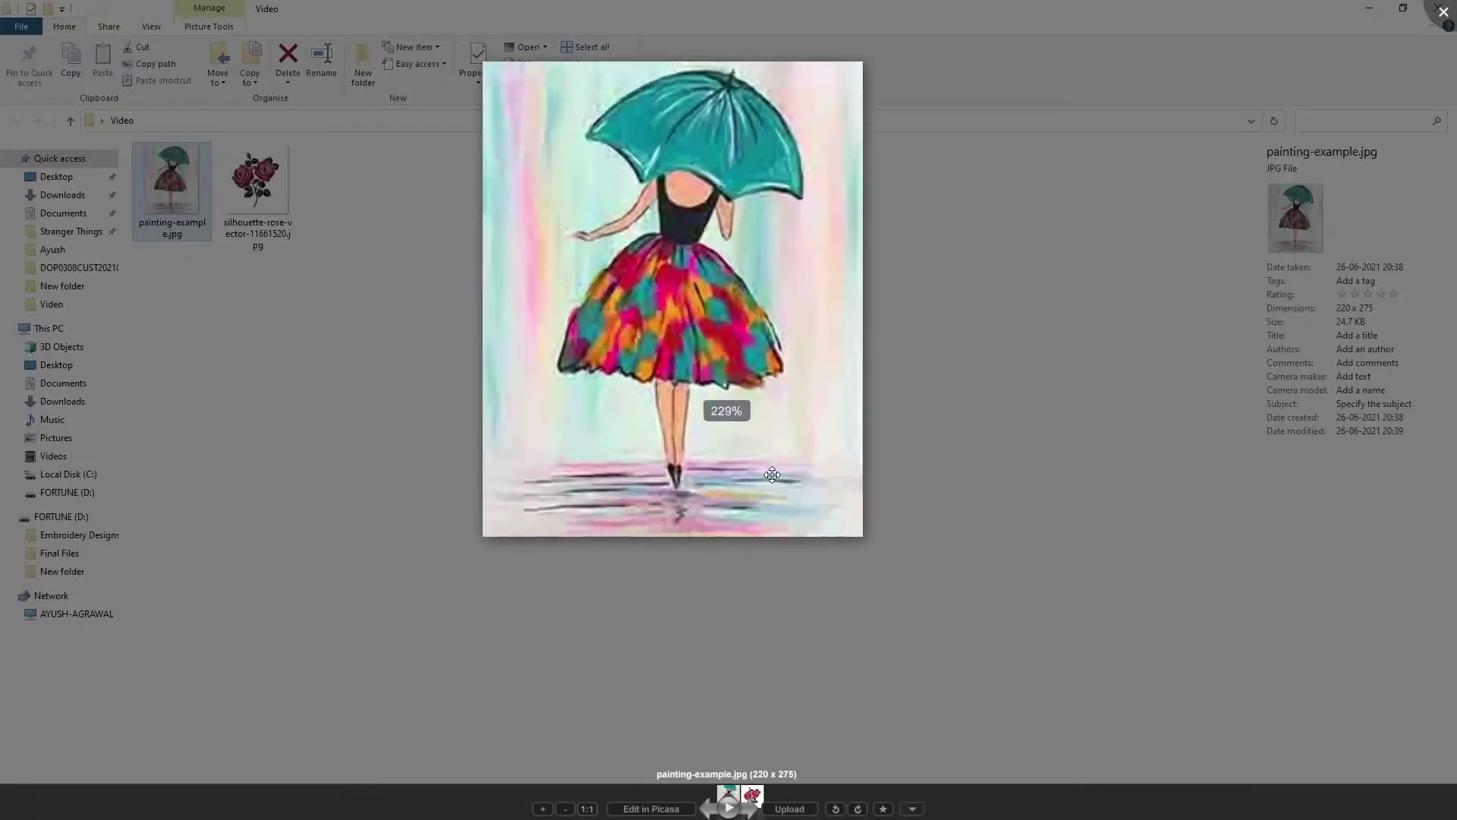
scroll(780, 489, up, 2)
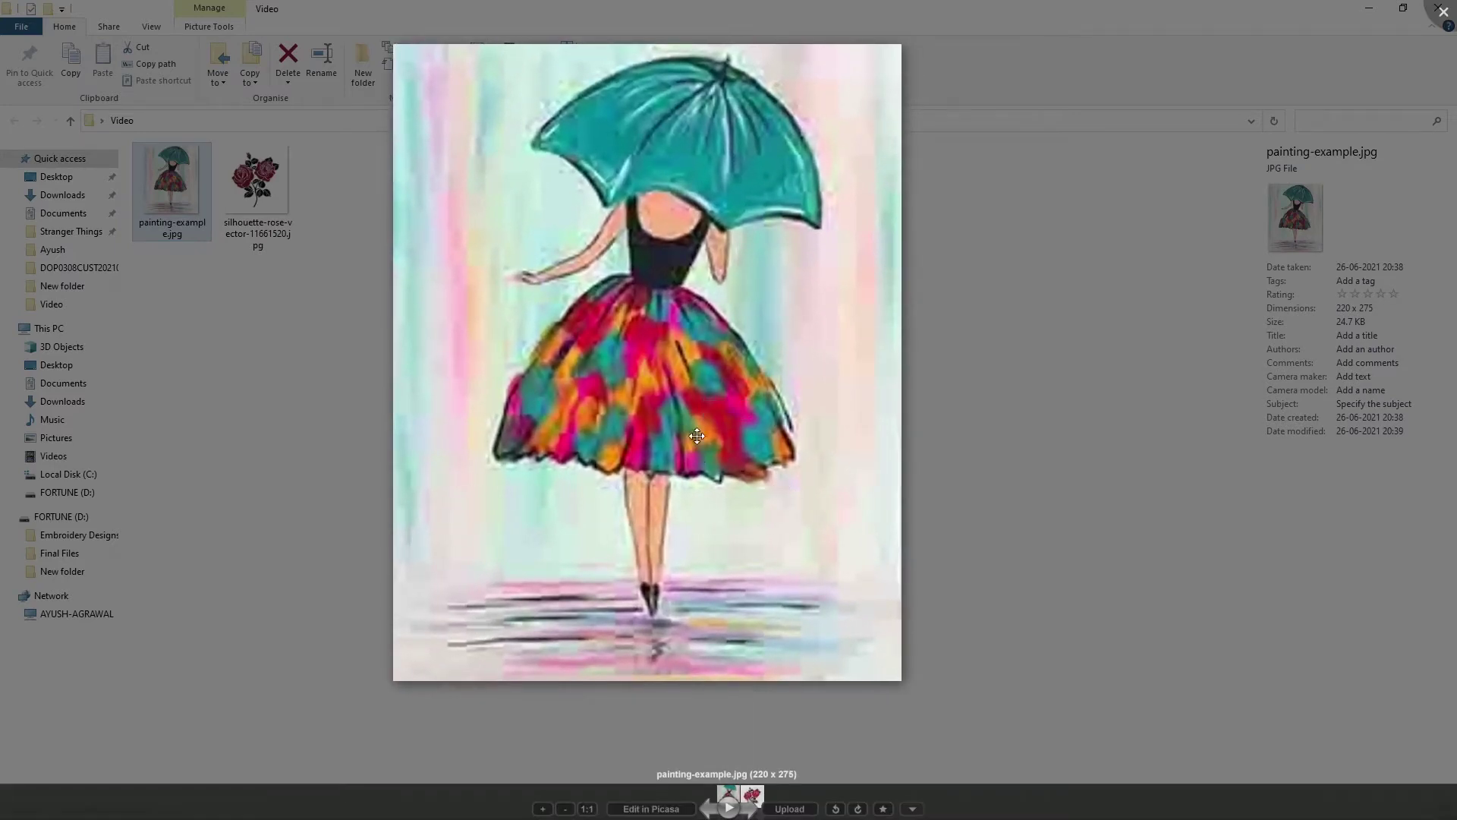
scroll(697, 433, up, 3)
scroll(696, 433, down, 4)
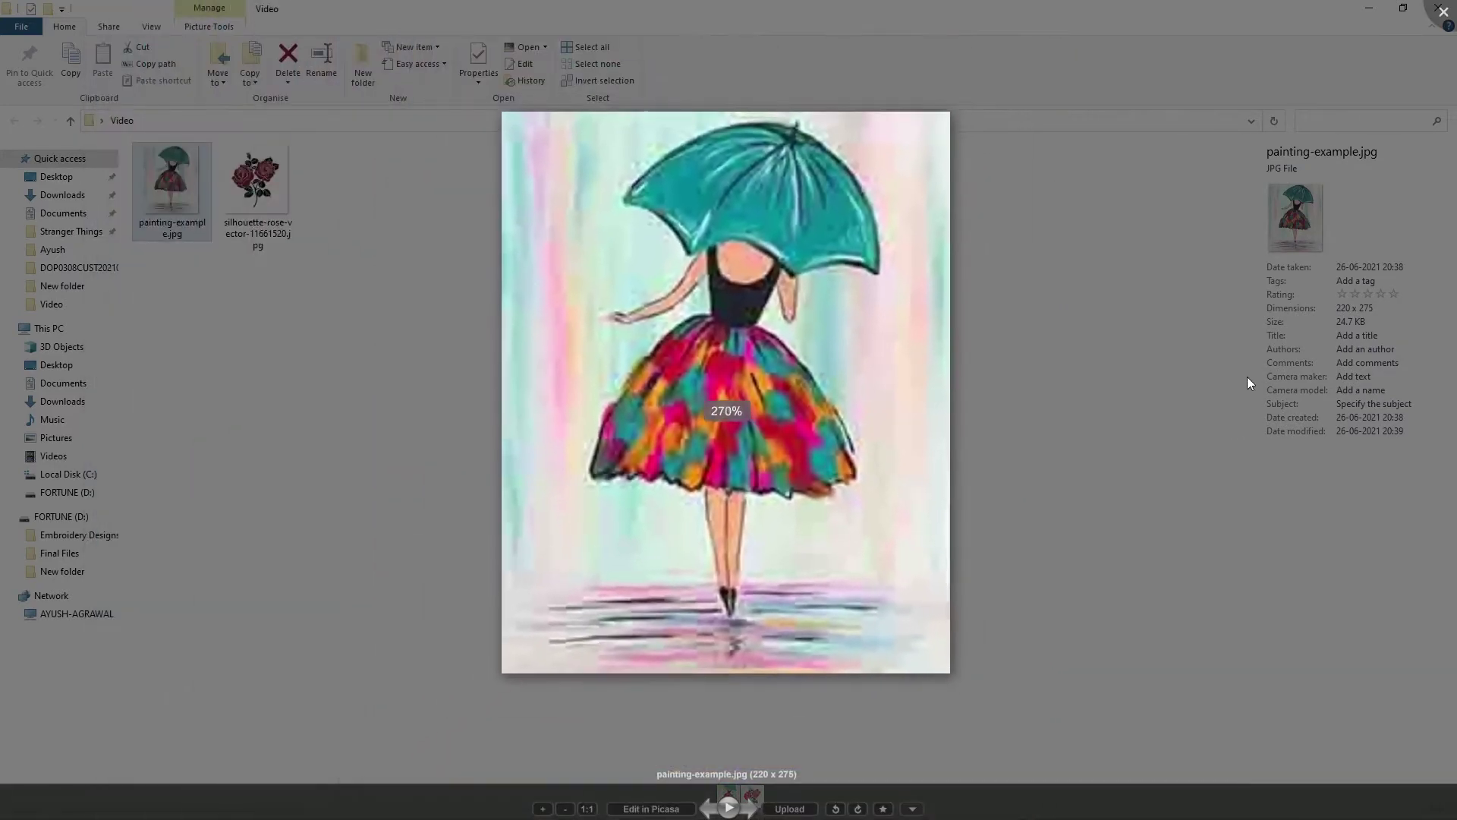
click(1291, 317)
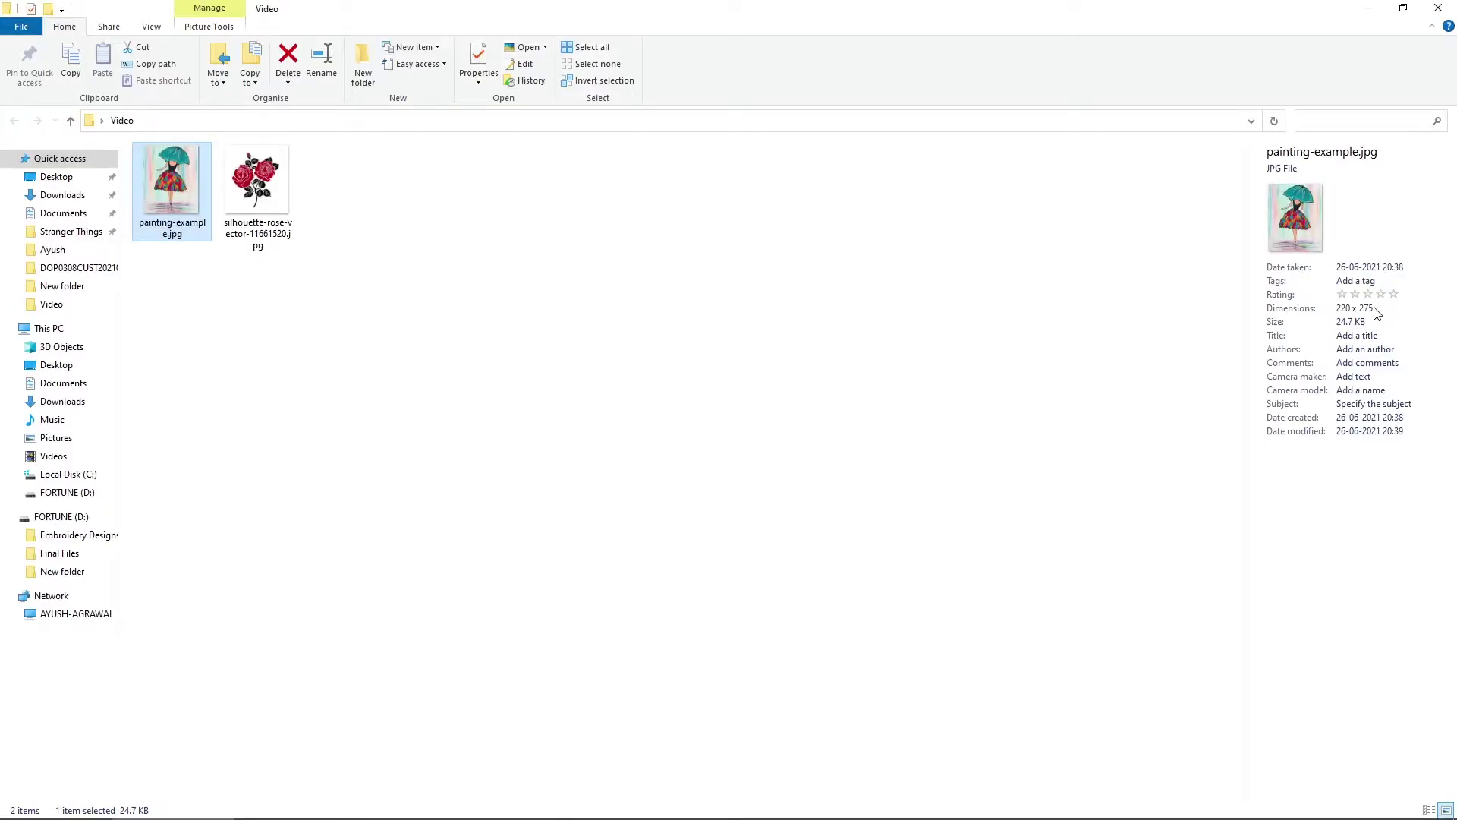
Reopen painting-example.jpg to examine its mixed colours and shading enlarged, and close the viewer.
double_click(179, 199)
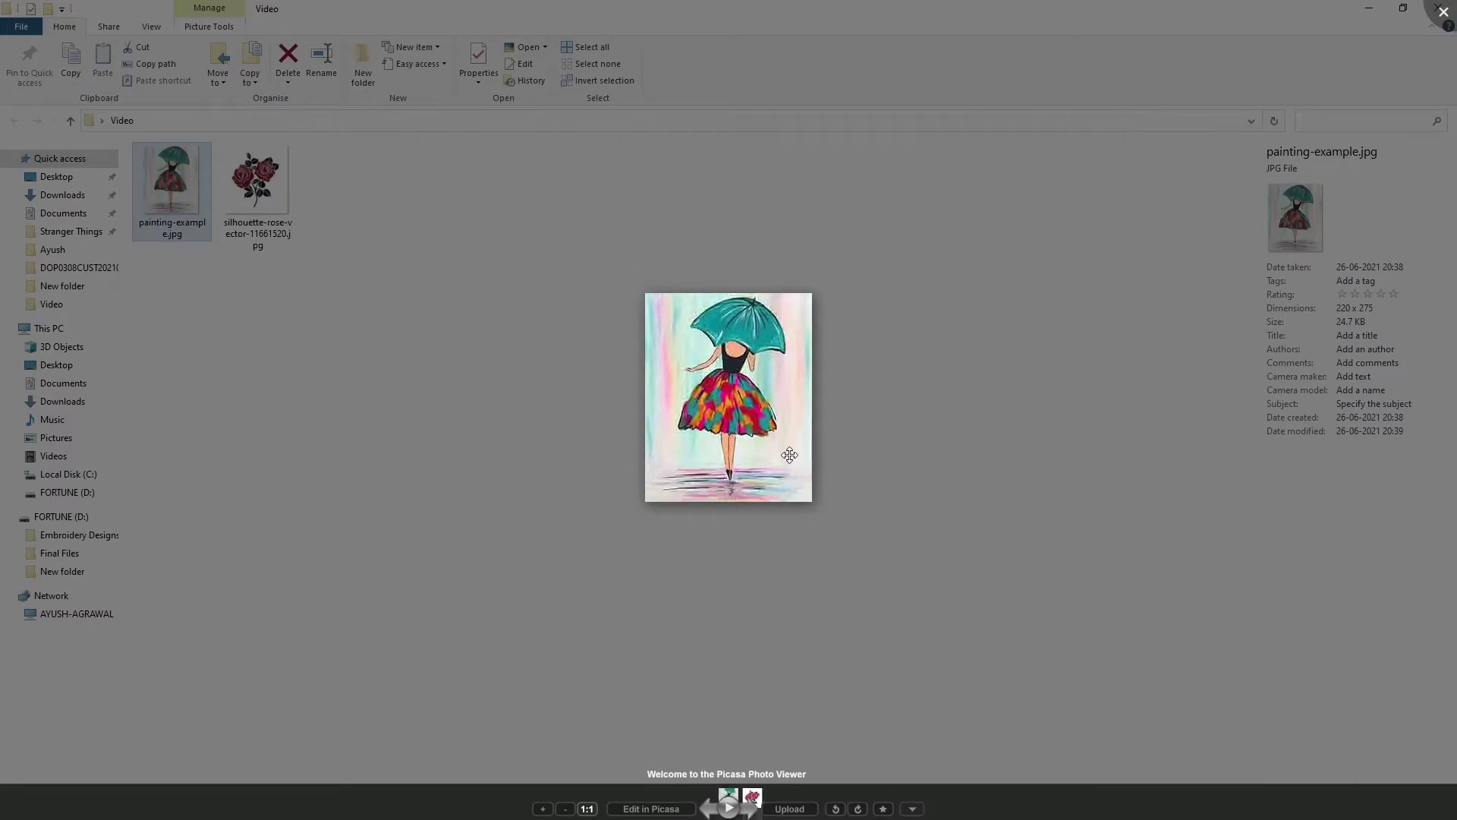
scroll(789, 455, up, 3)
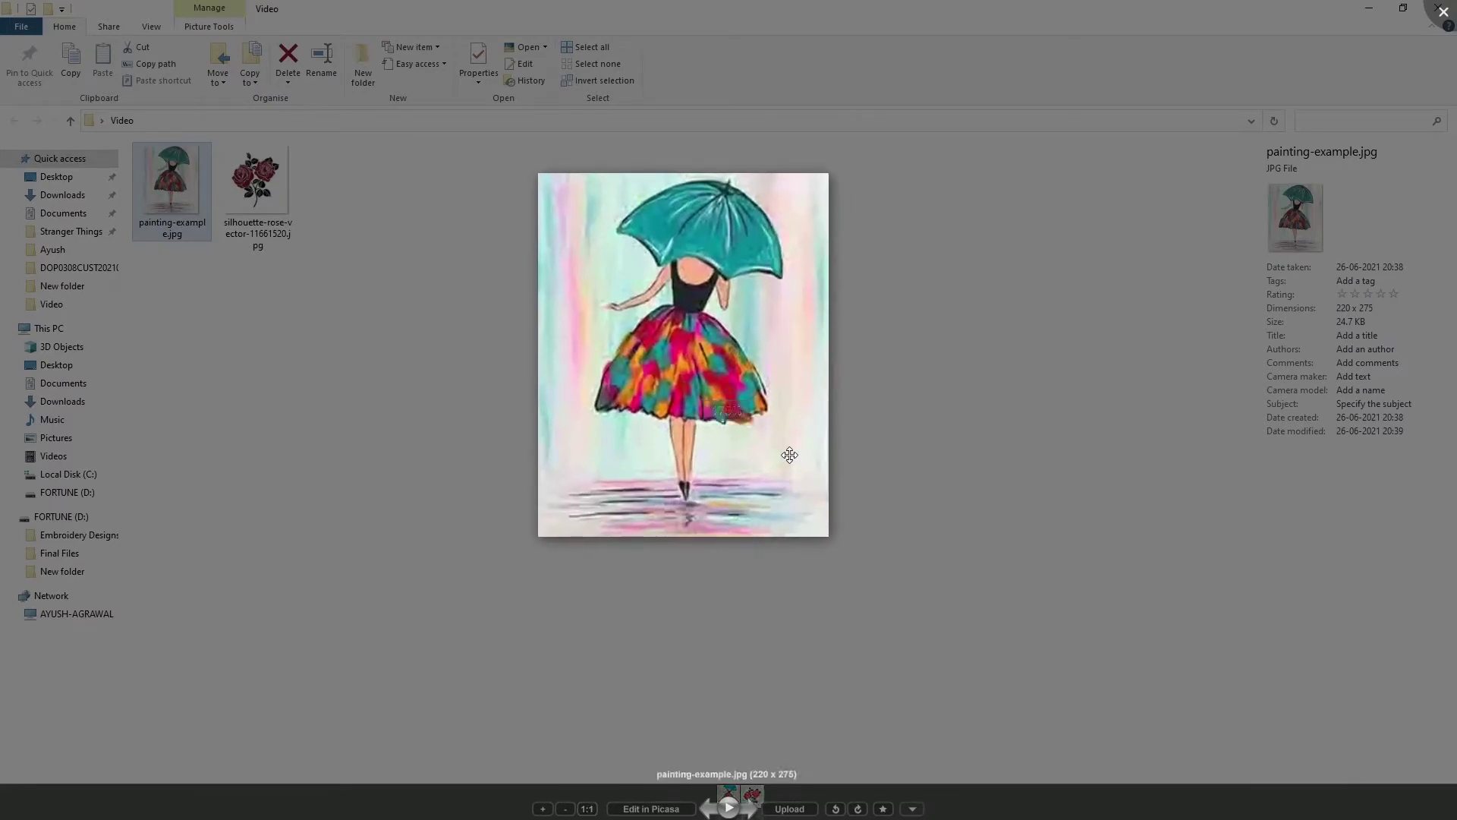
key(Escape)
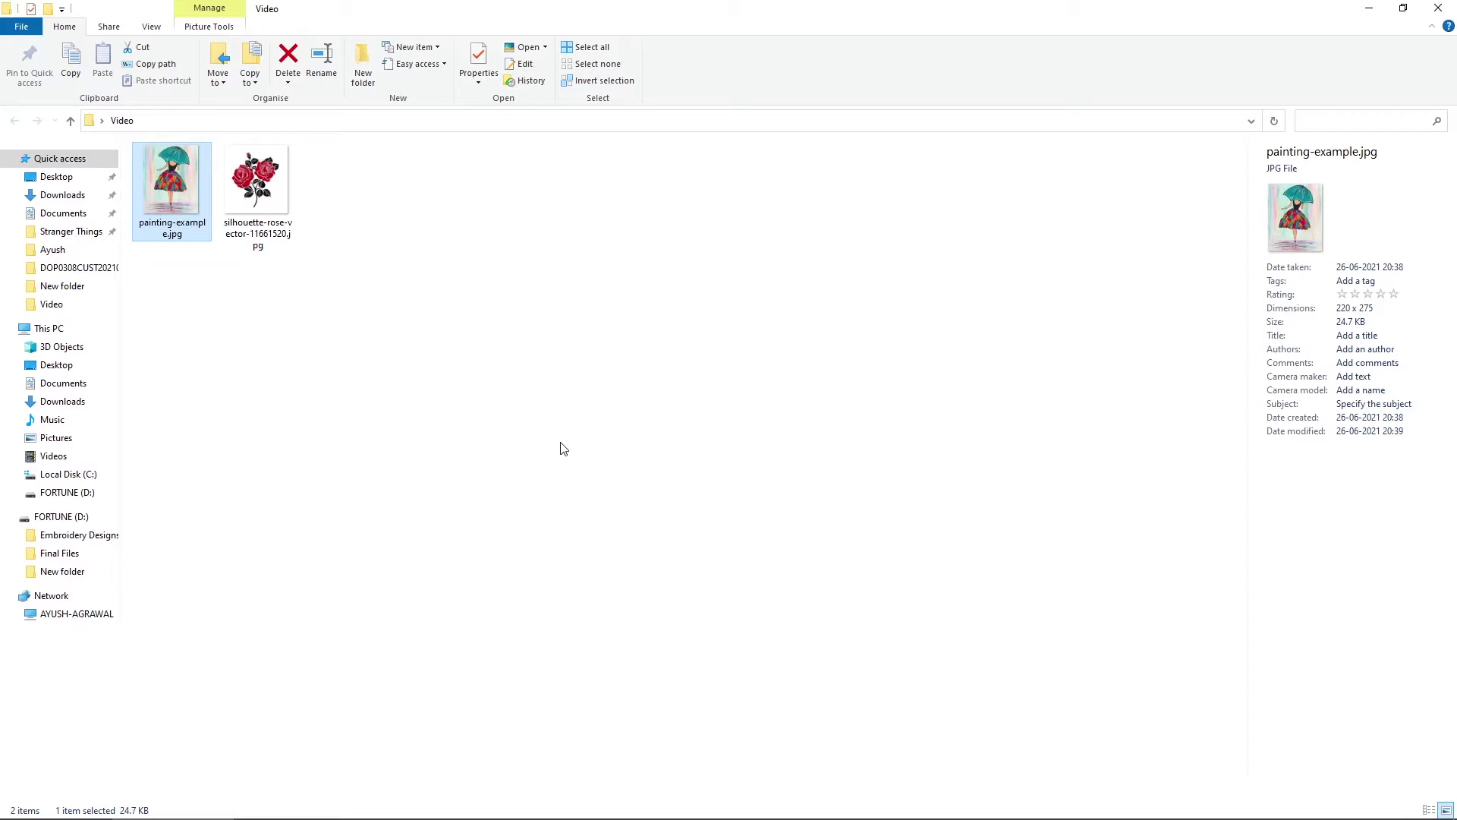
double_click(178, 208)
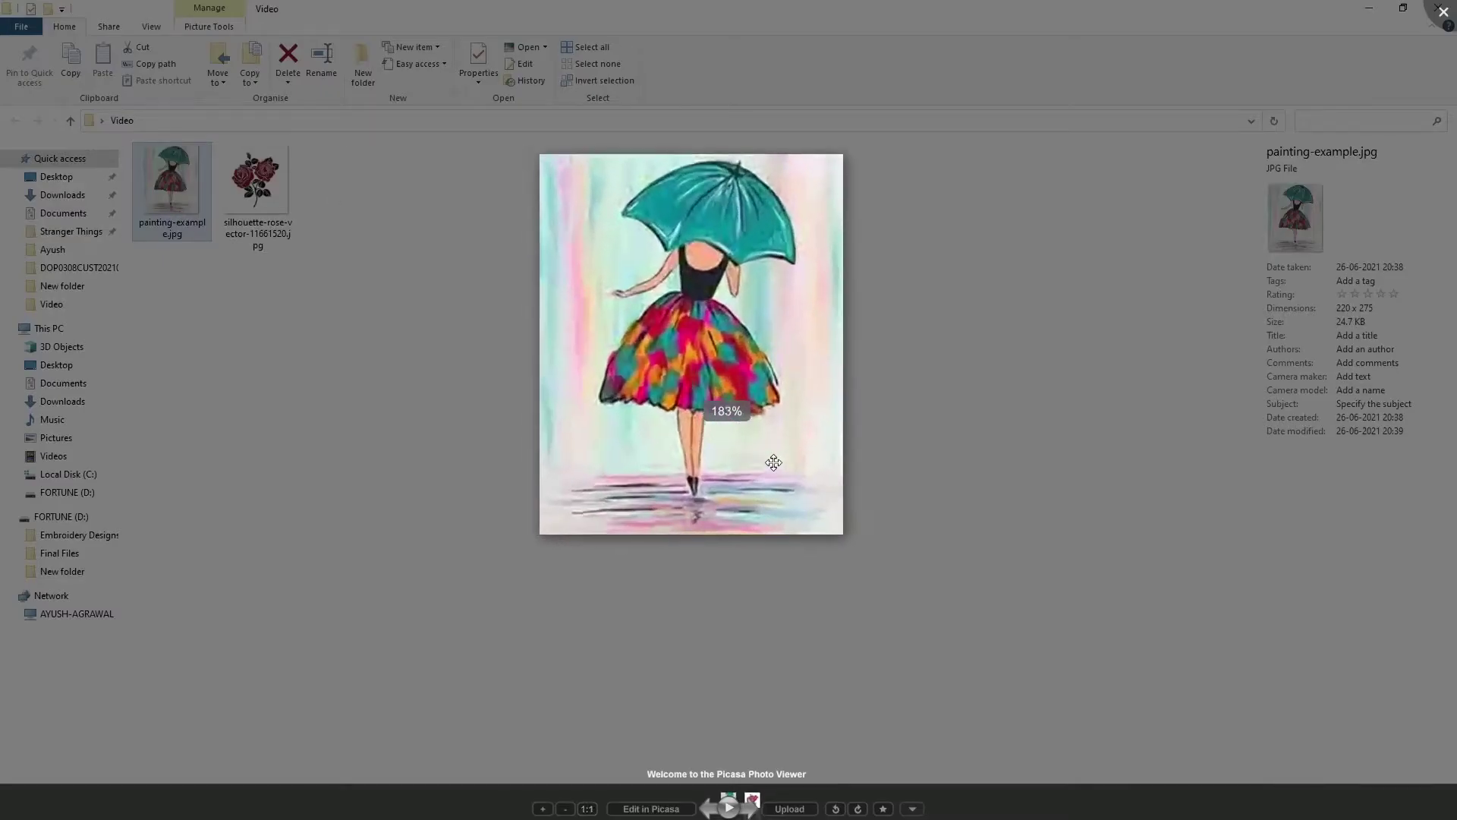
scroll(774, 463, down, 3)
key(Escape)
View silhouette-rose-vector-11661520.jpg and examine the edges and flat colours of its leaves at high magnification, and close the viewer.
key(Right)
key(Return)
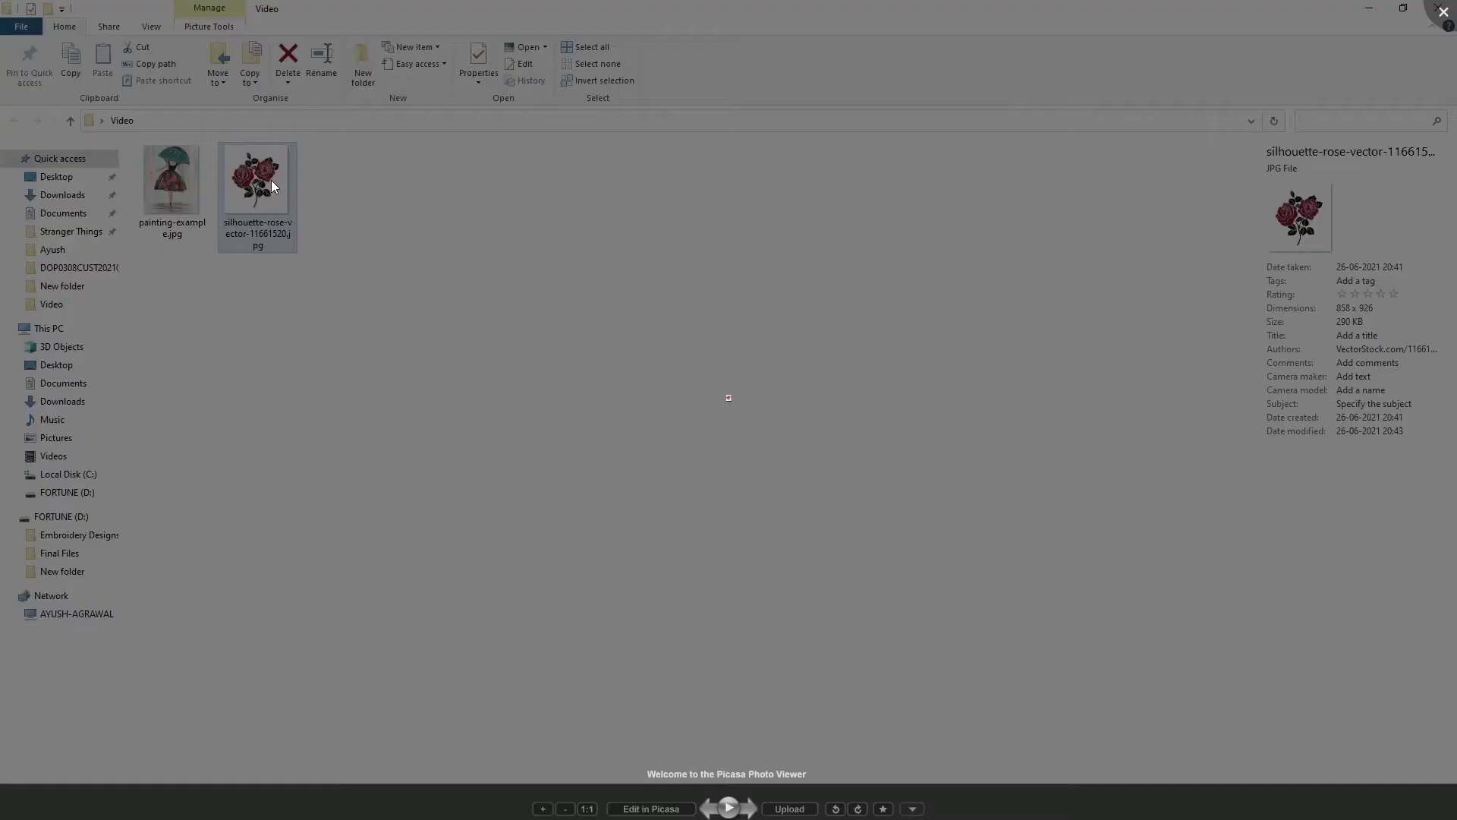
scroll(756, 503, up, 3)
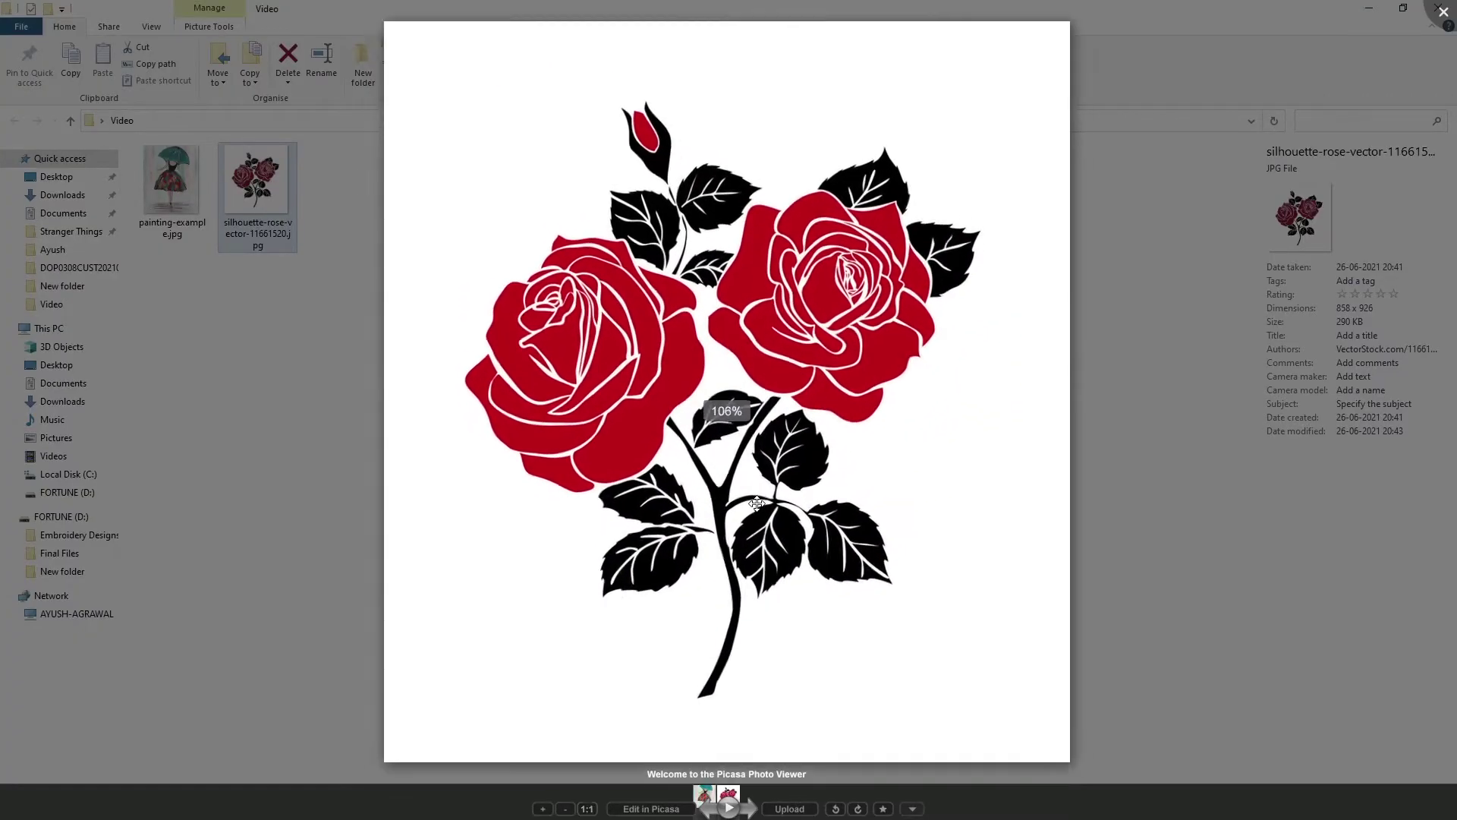
scroll(757, 503, up, 1)
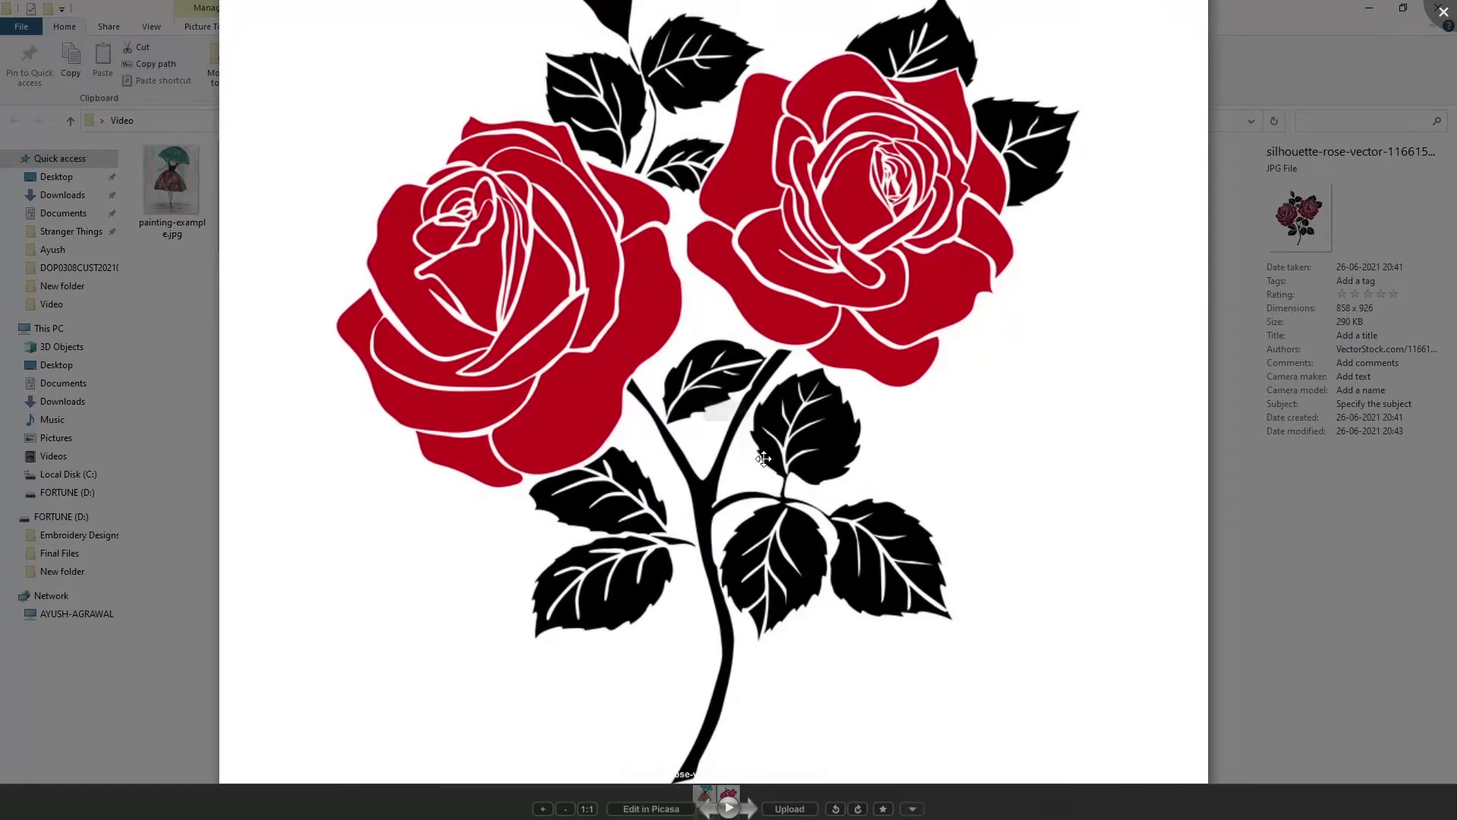
scroll(763, 458, up, 10)
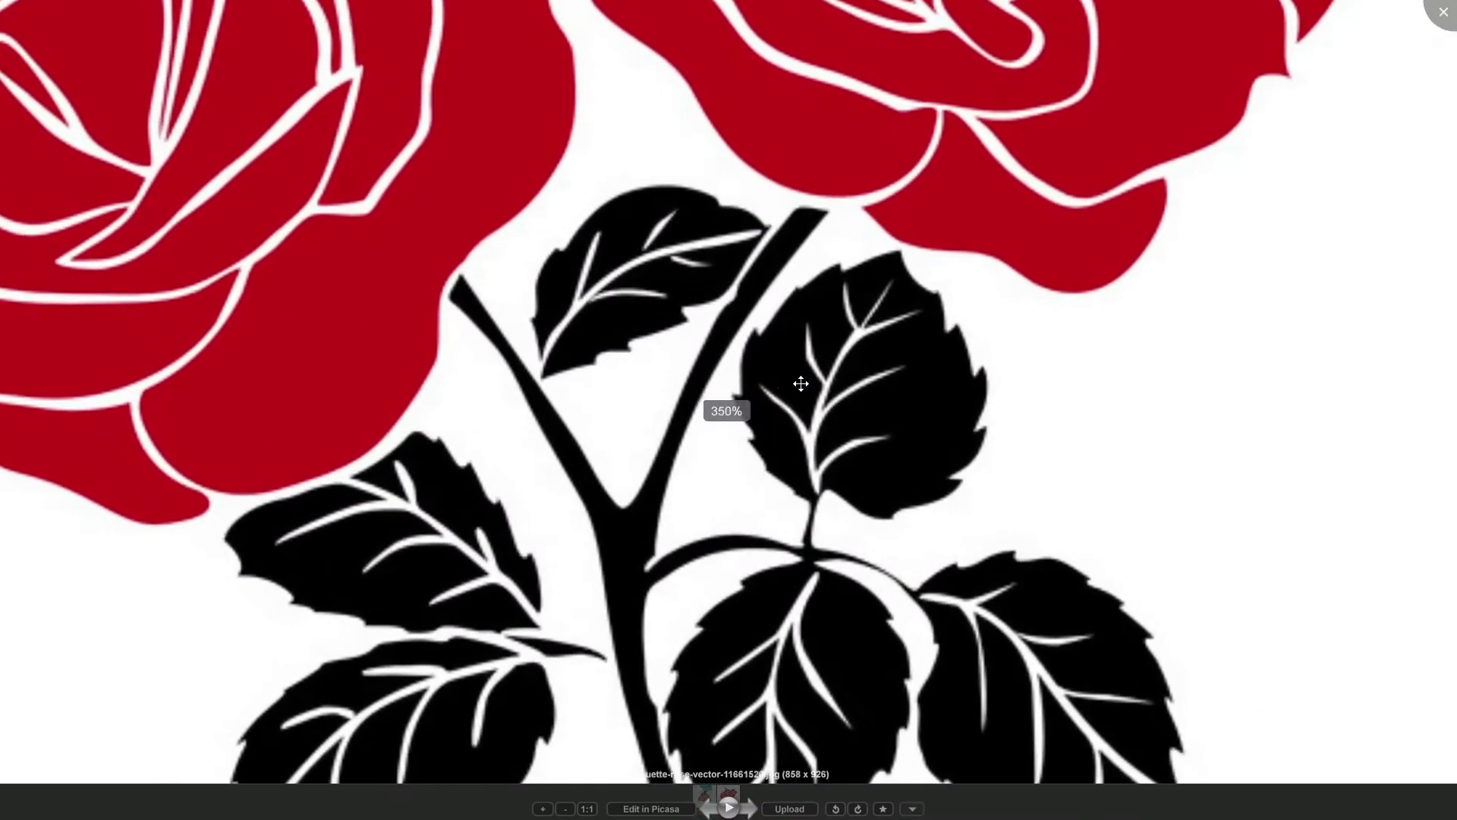
scroll(873, 380, up, 4)
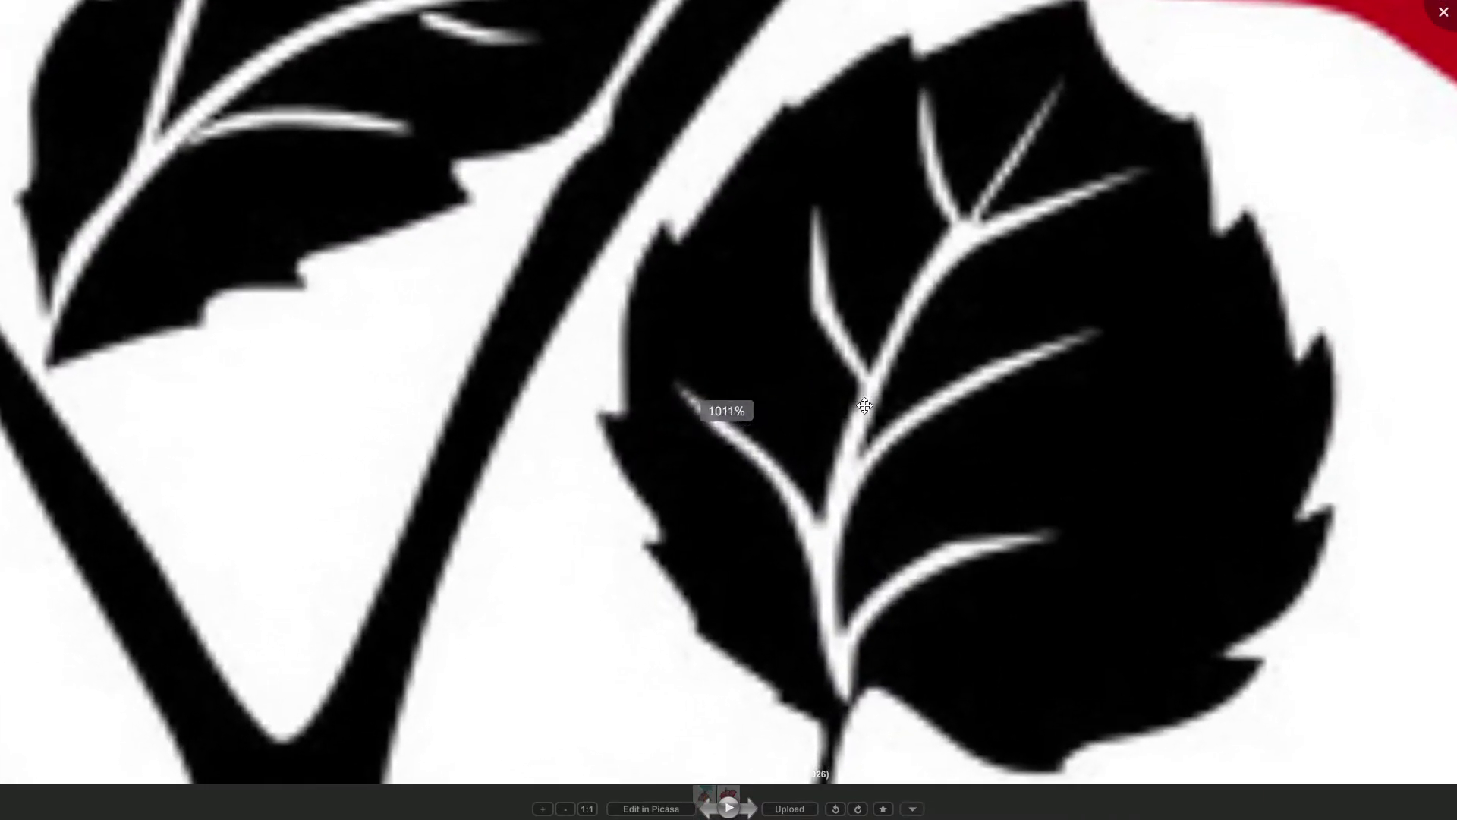
scroll(862, 296, down, 4)
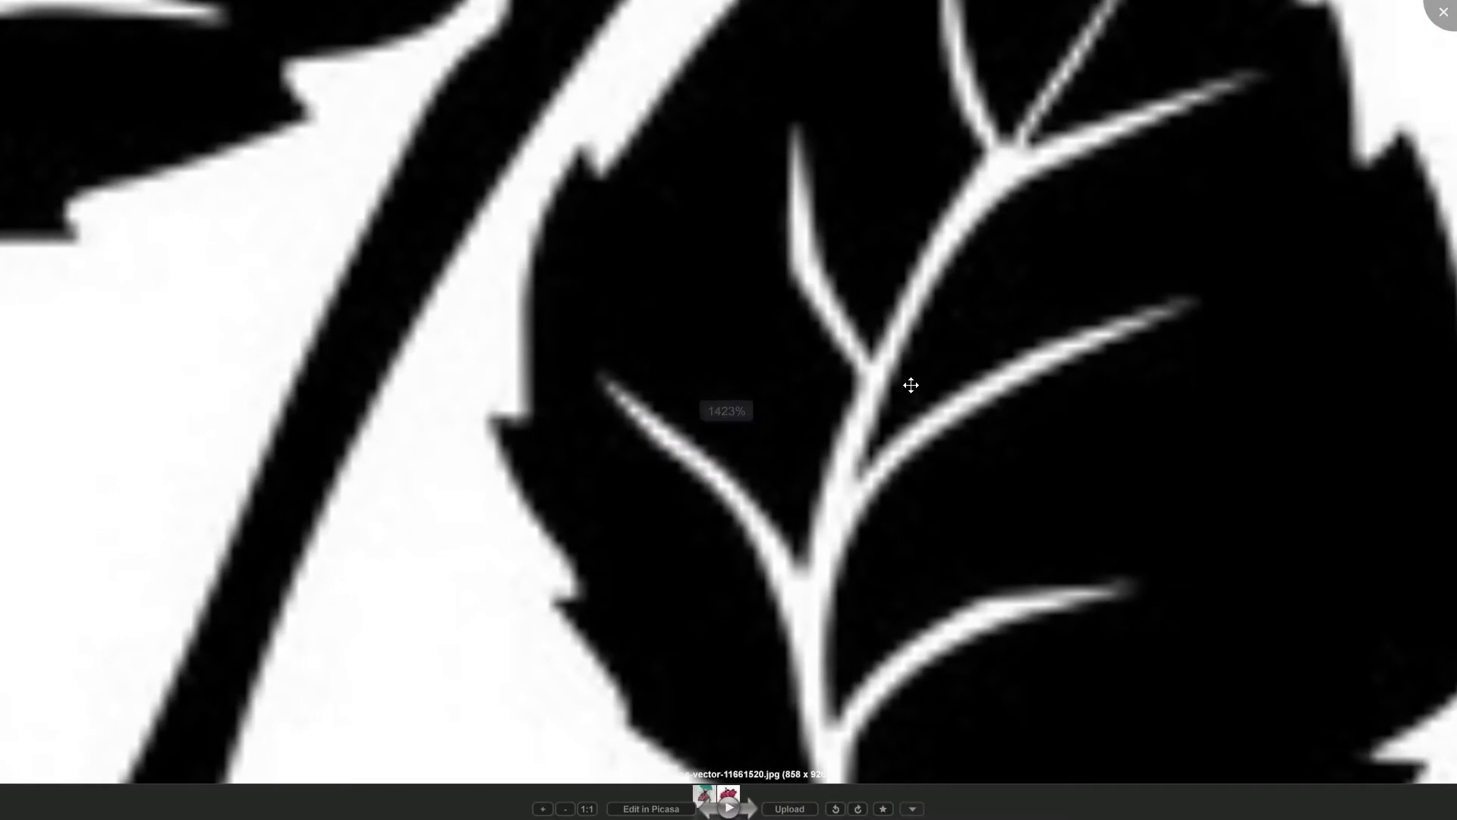
scroll(911, 385, down, 4)
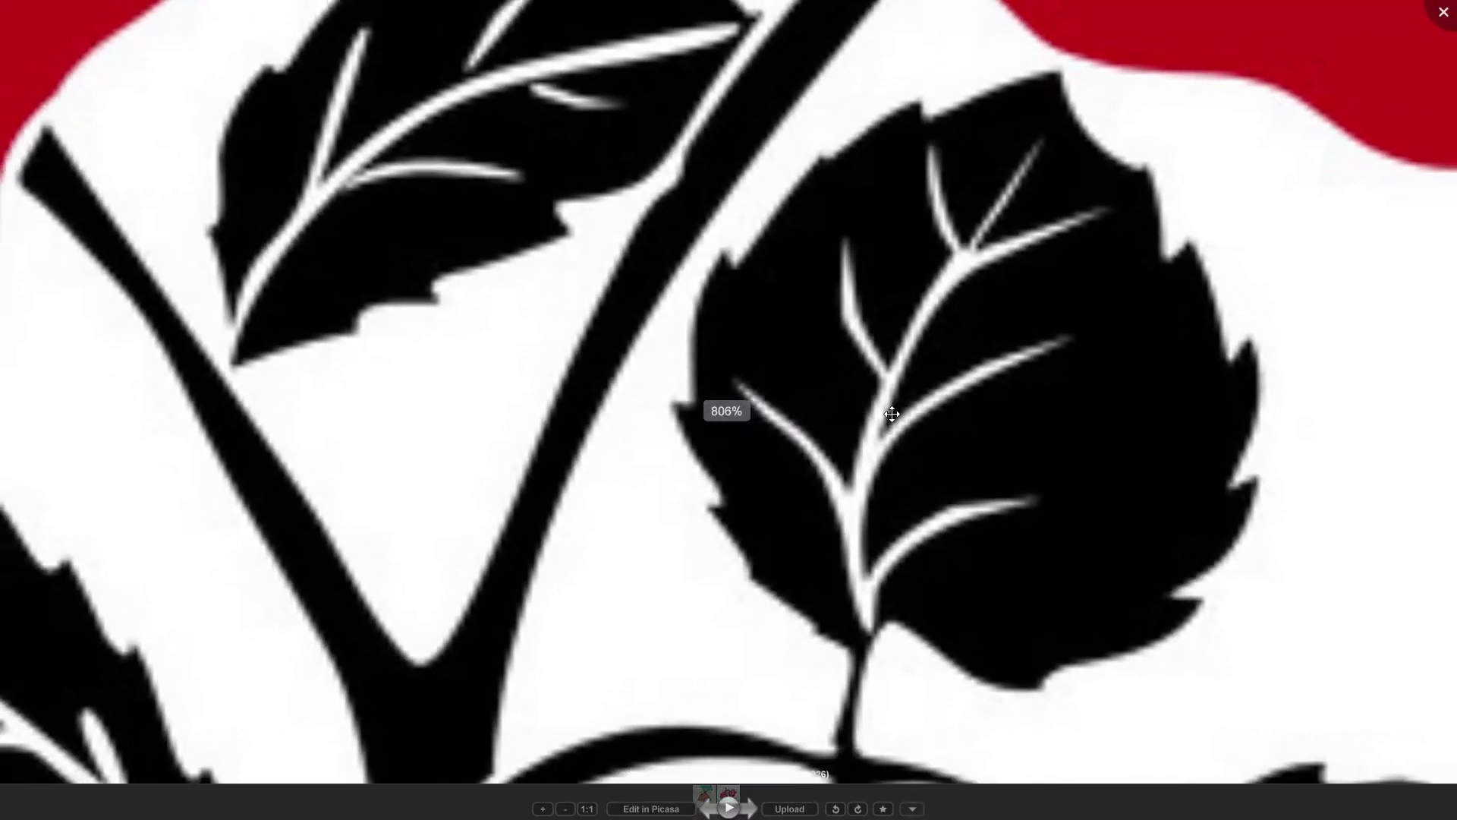
scroll(872, 414, down, 5)
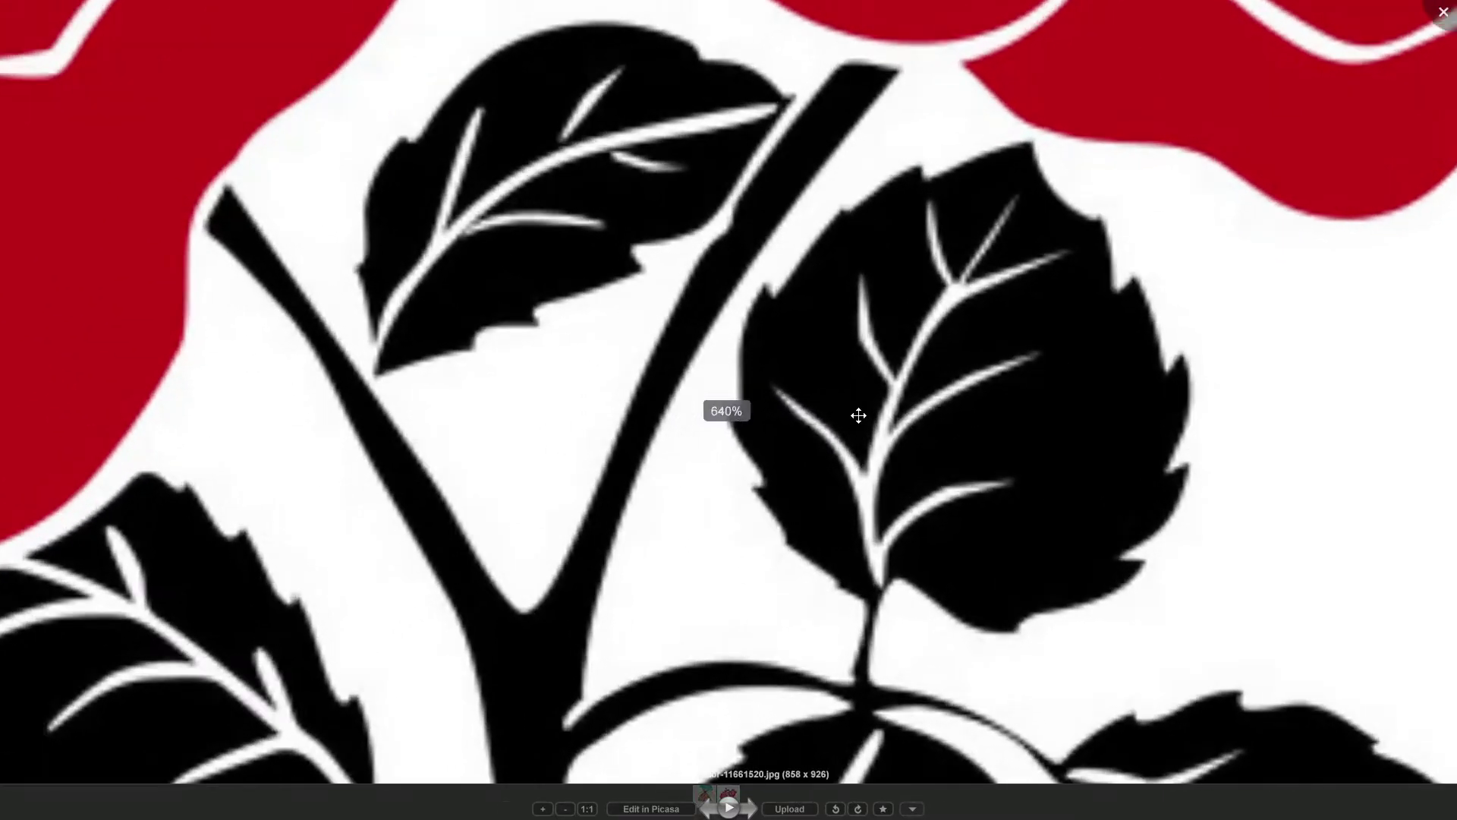
key(Escape)
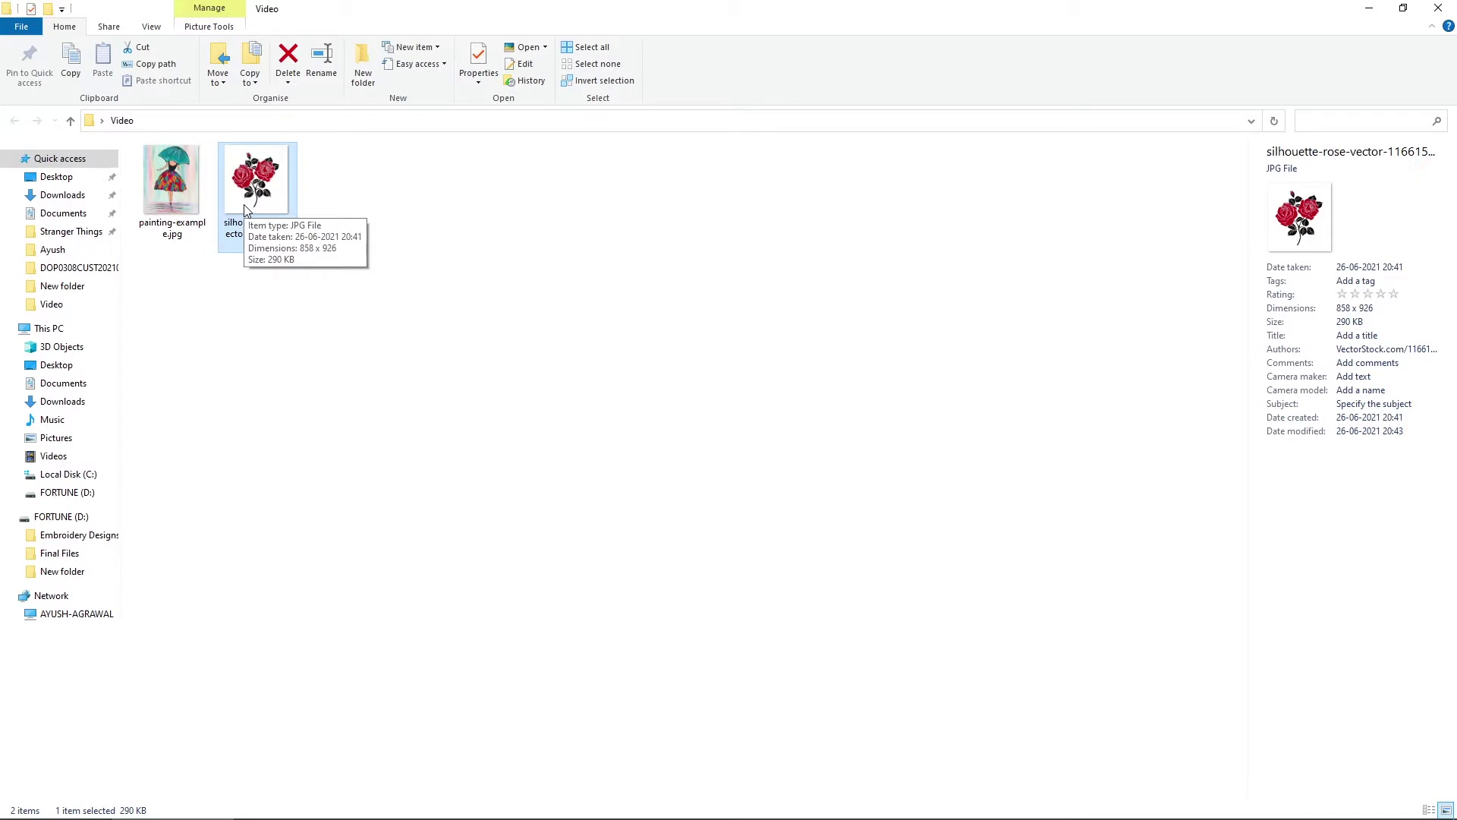
Reopen silhouette-rose-vector-11661520.jpg to examine the rose petals and stem enlarged, and close the viewer.
mouse_move(422, 789)
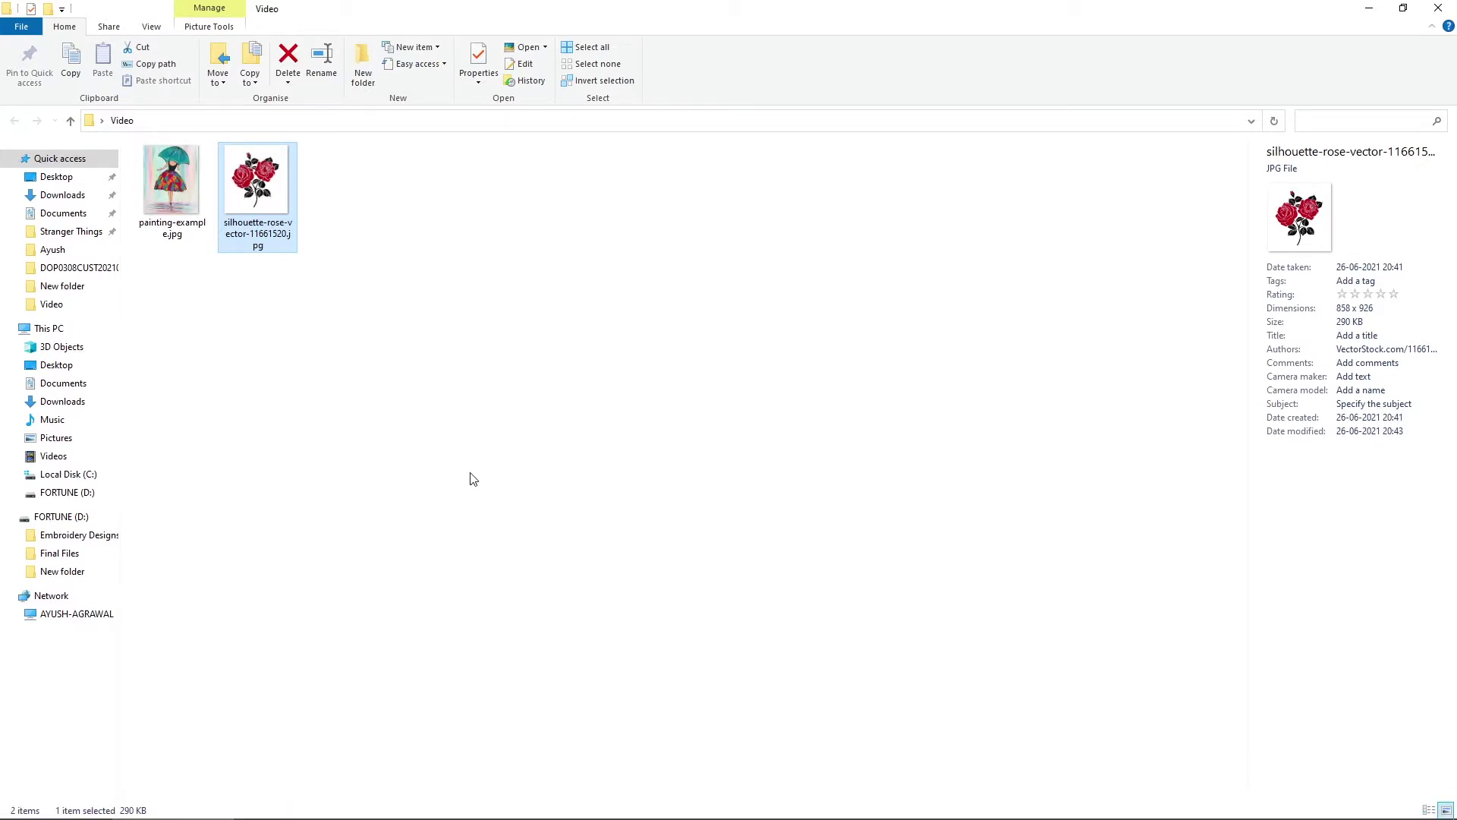
double_click(256, 179)
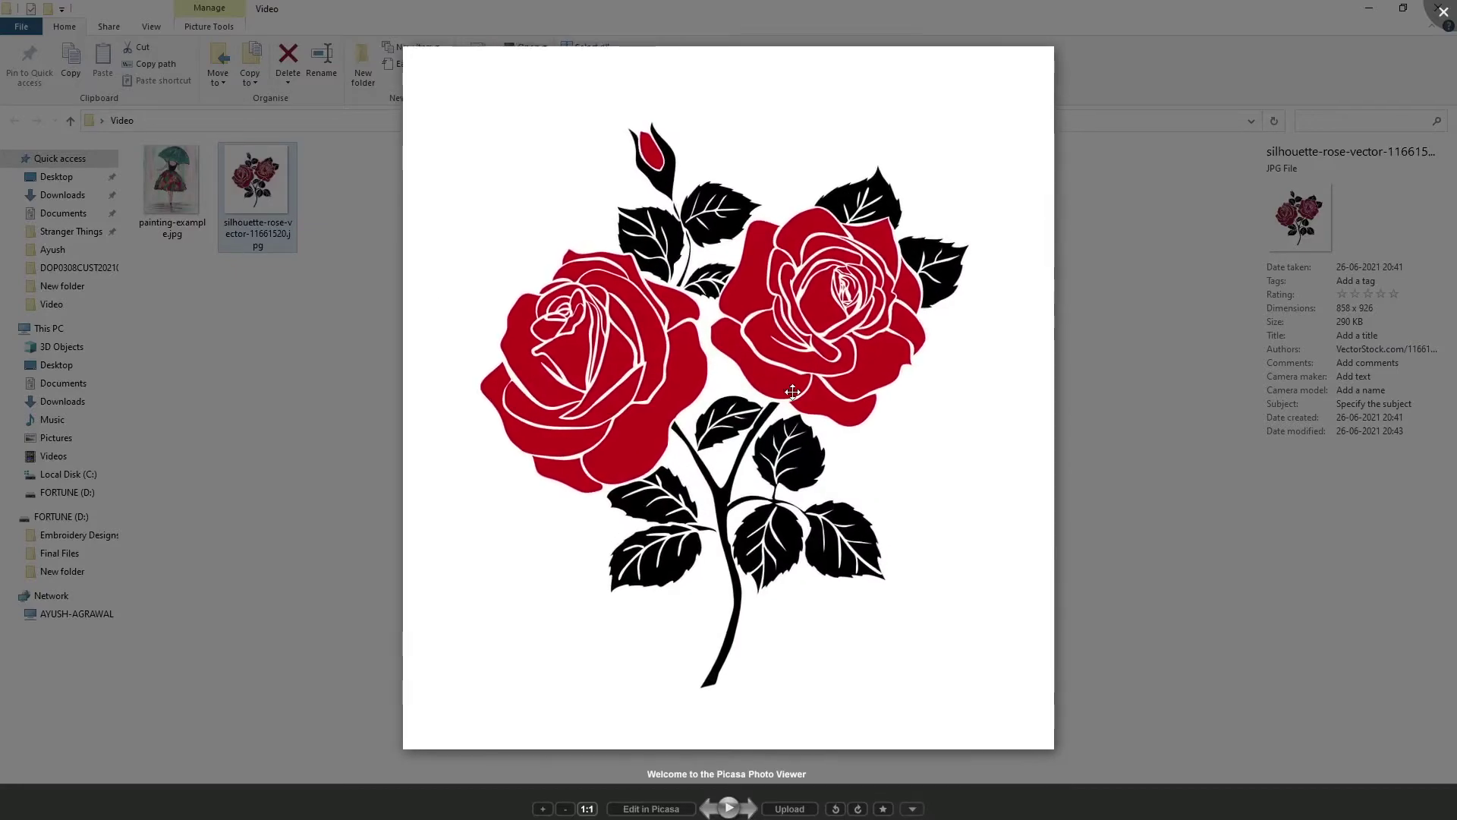
scroll(792, 391, up, 3)
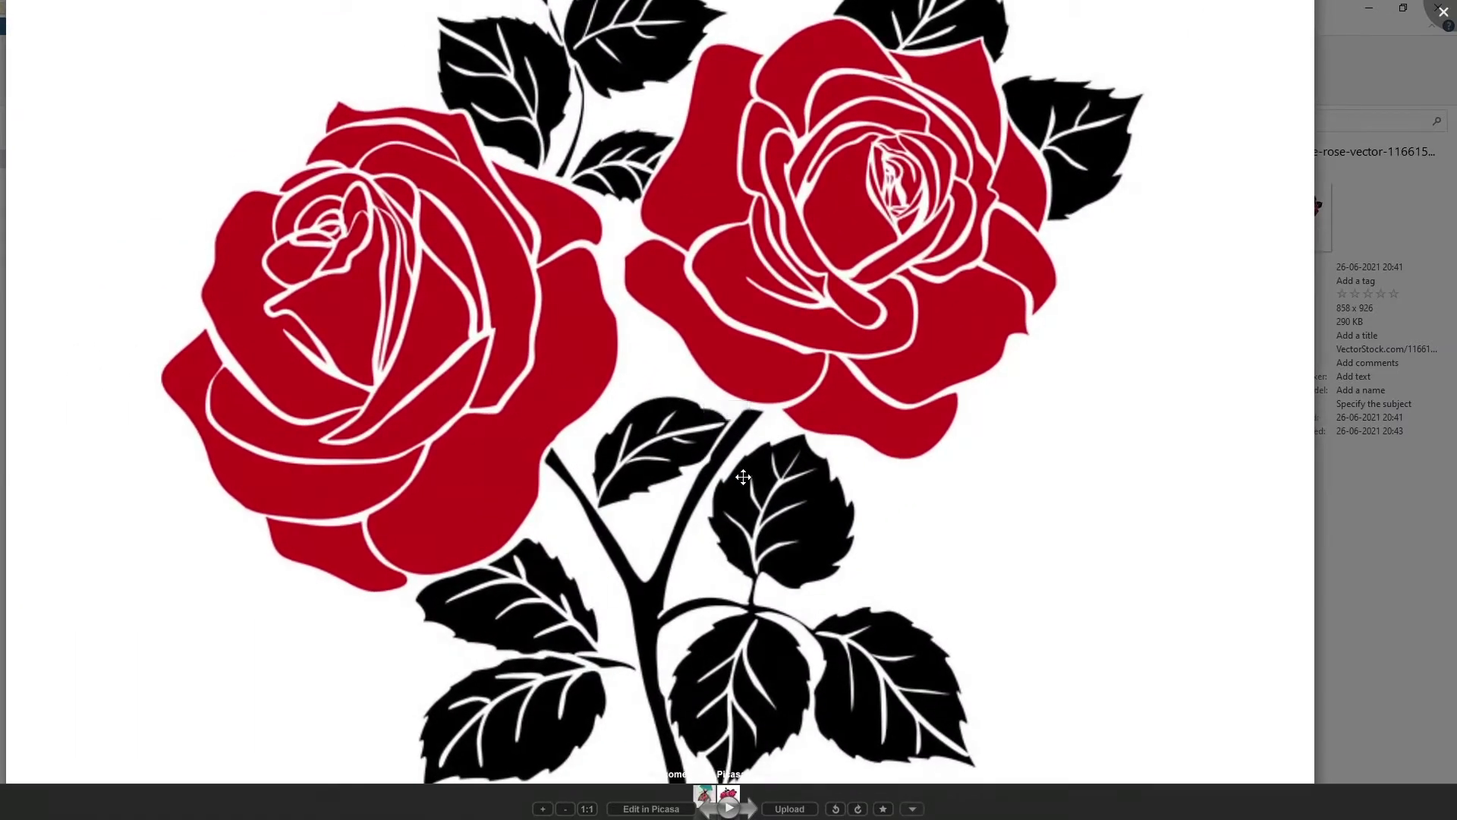
scroll(743, 476, up, 2)
key(Escape)
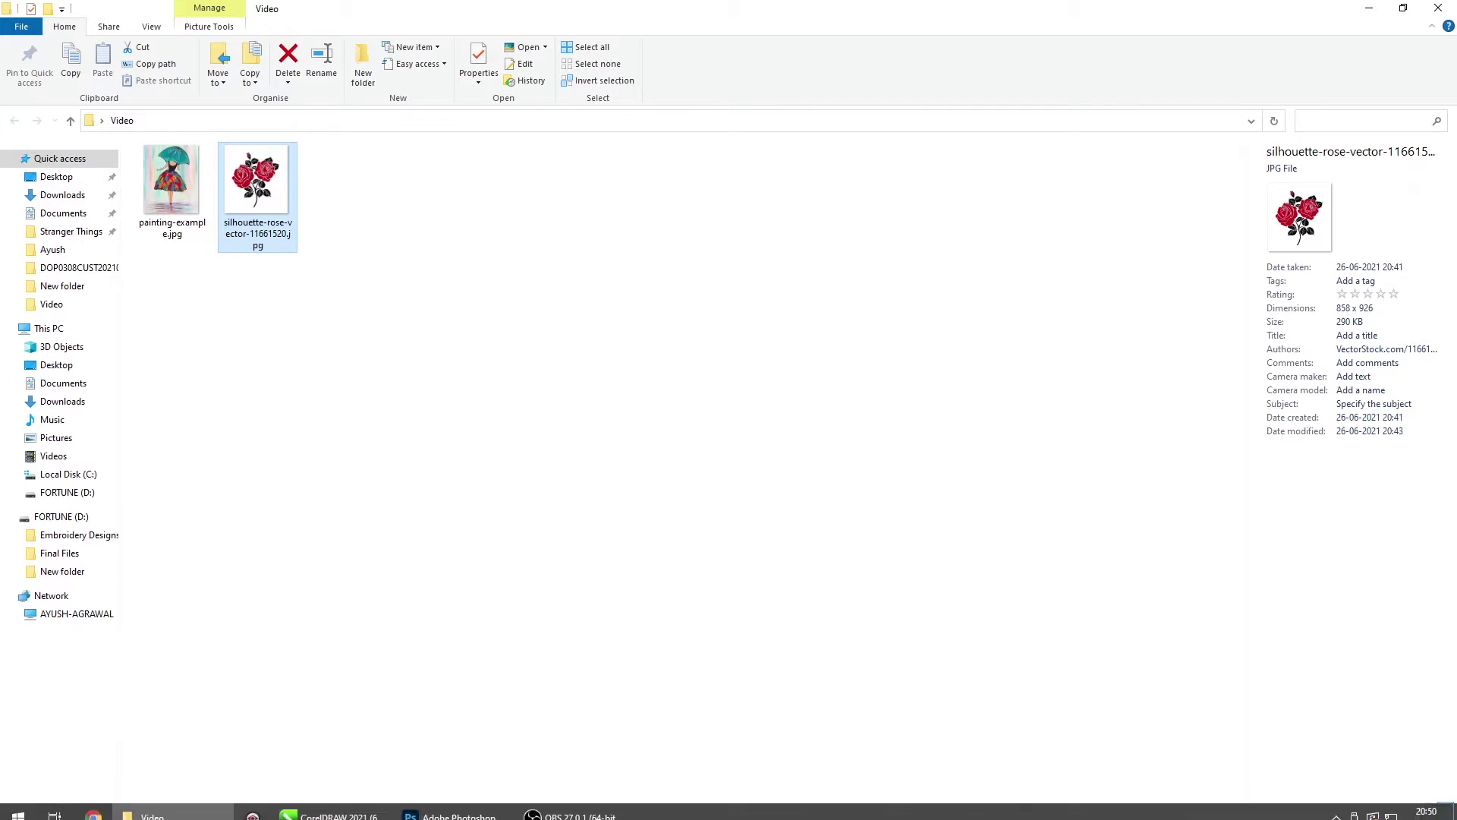
Switch to CorelDRAW.
click(385, 811)
click(511, 241)
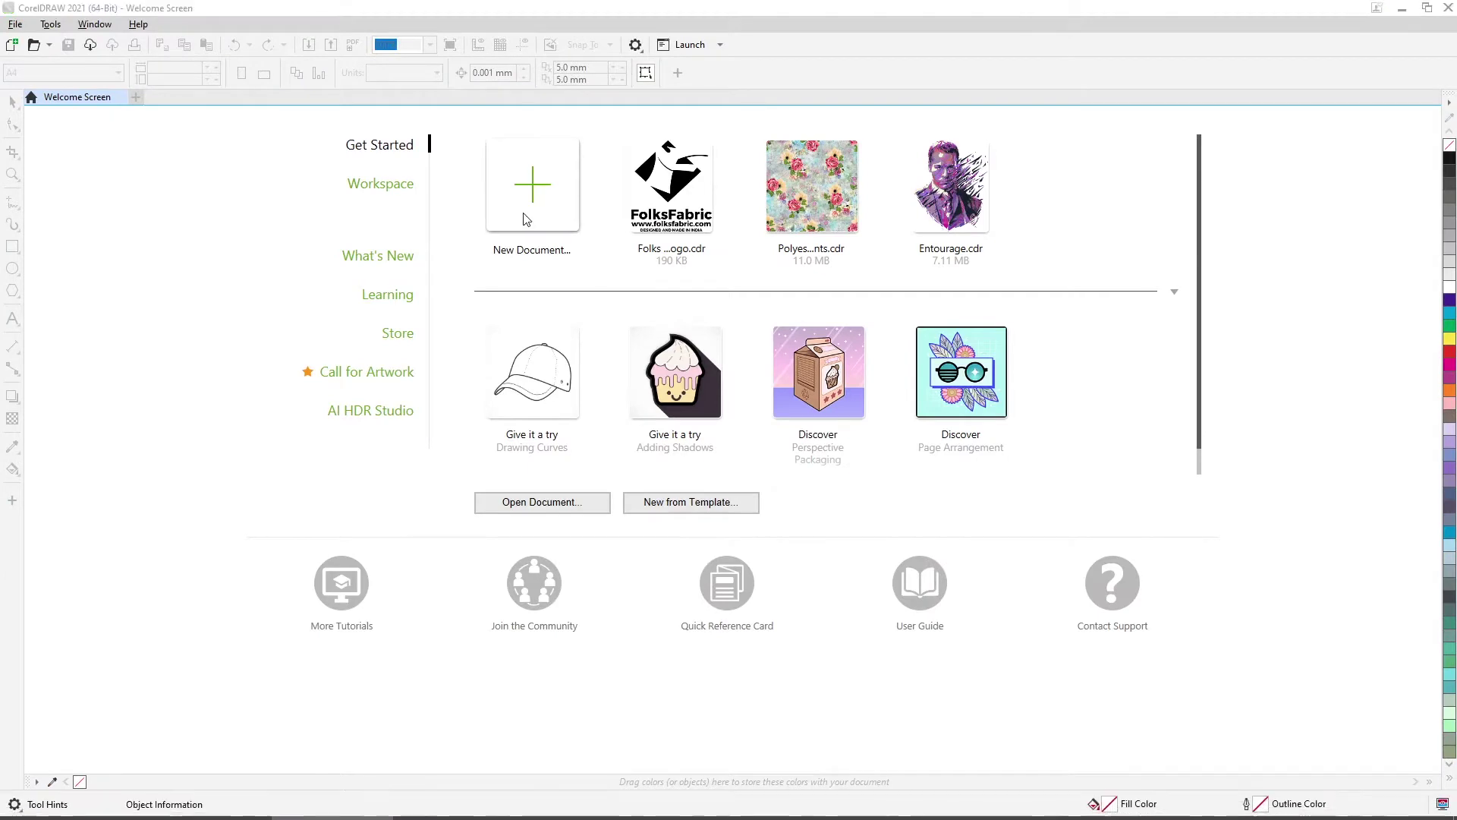
click(752, 373)
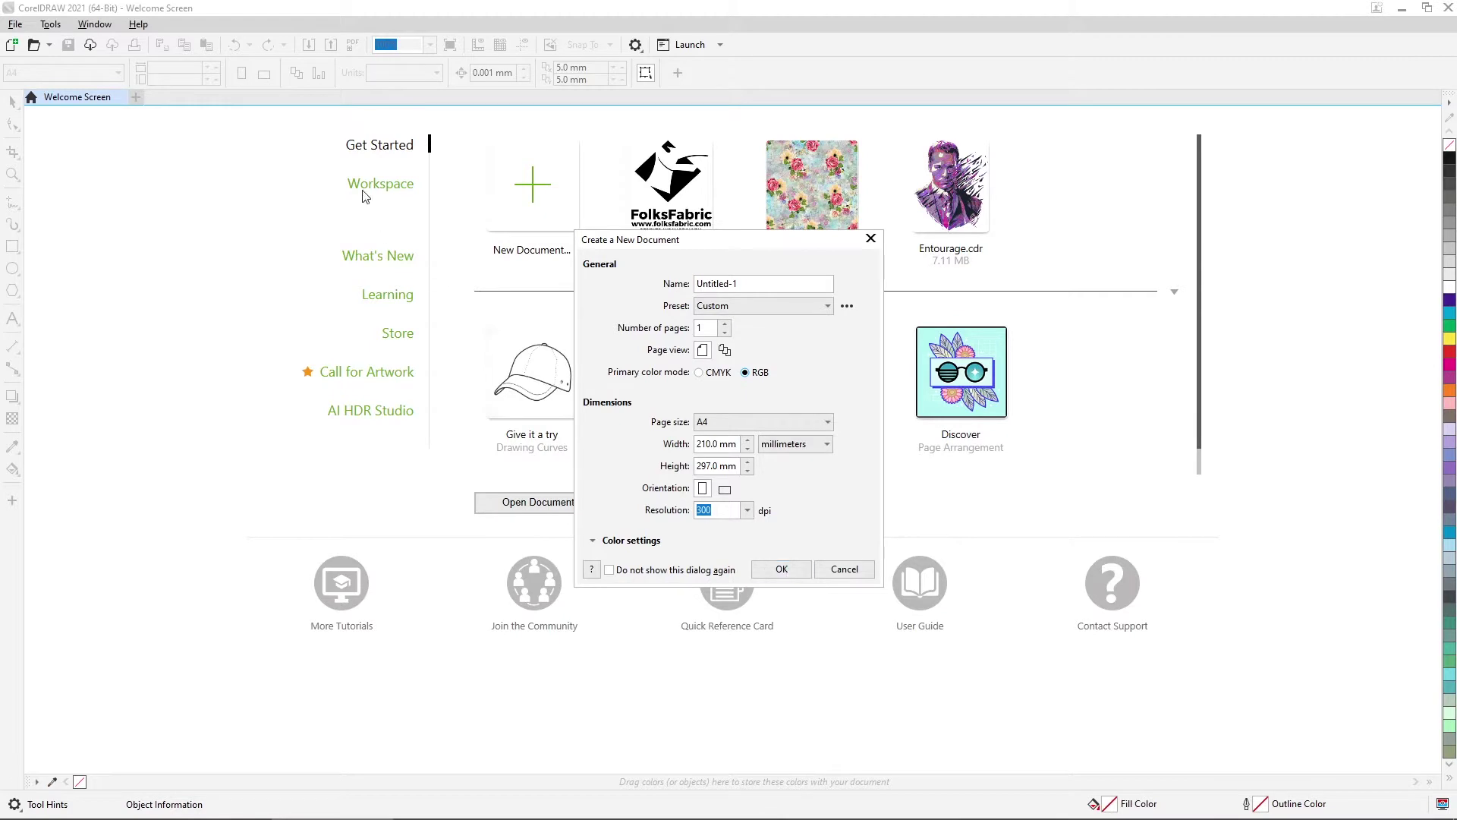
click(870, 239)
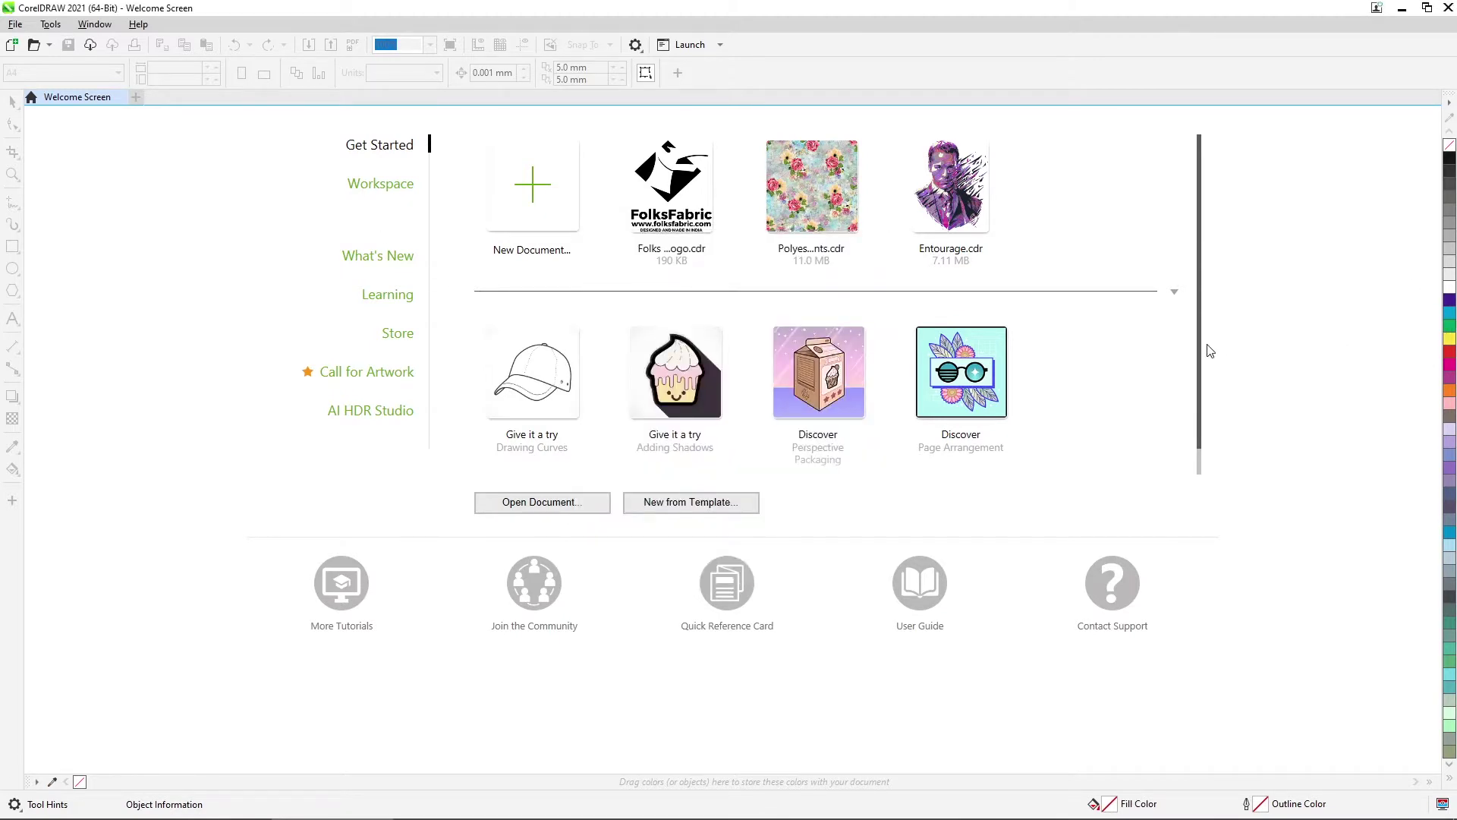
Create a new A4 document with RGB as the primary color mode.
click(544, 175)
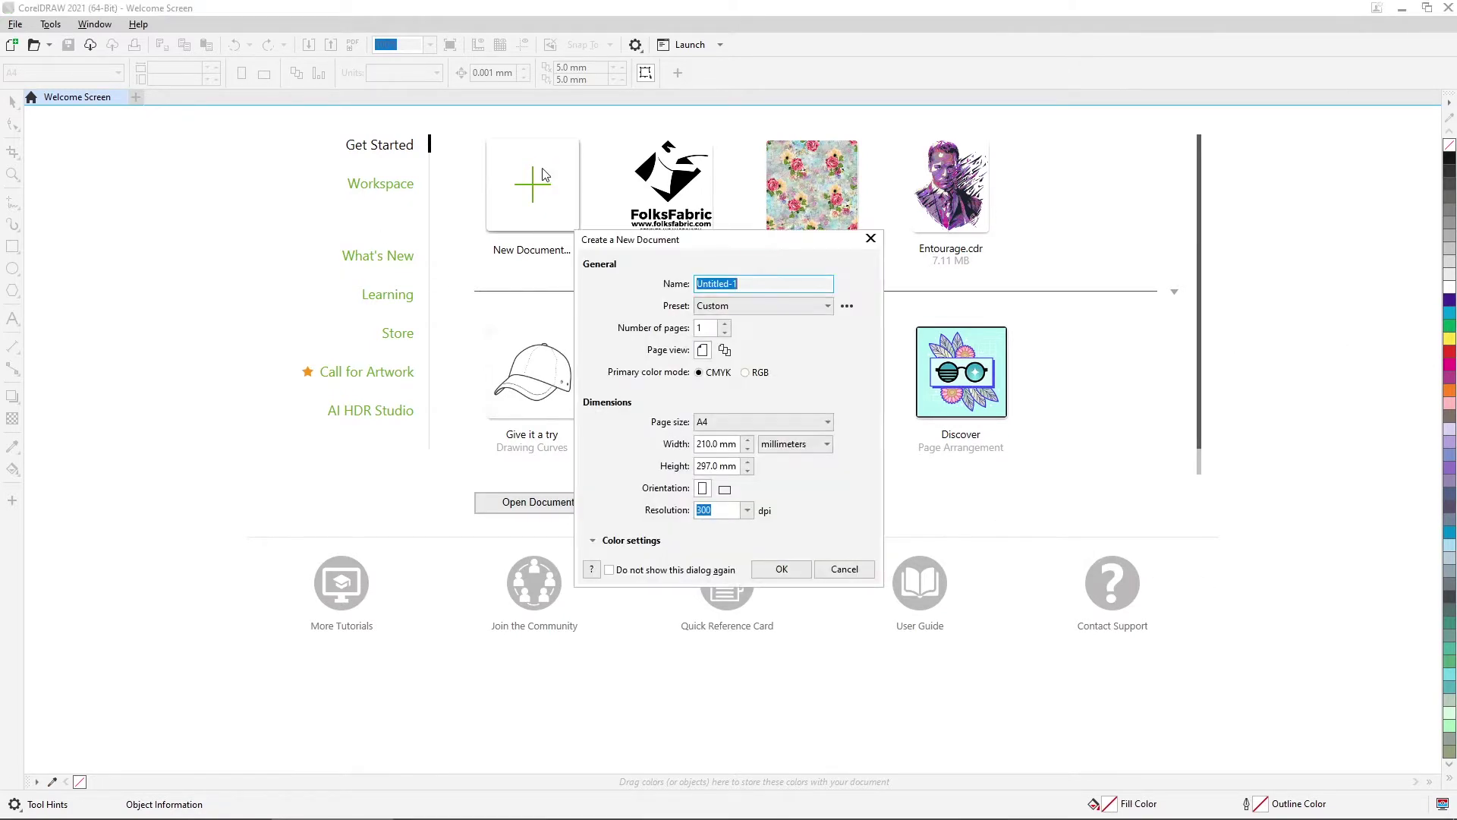
click(750, 373)
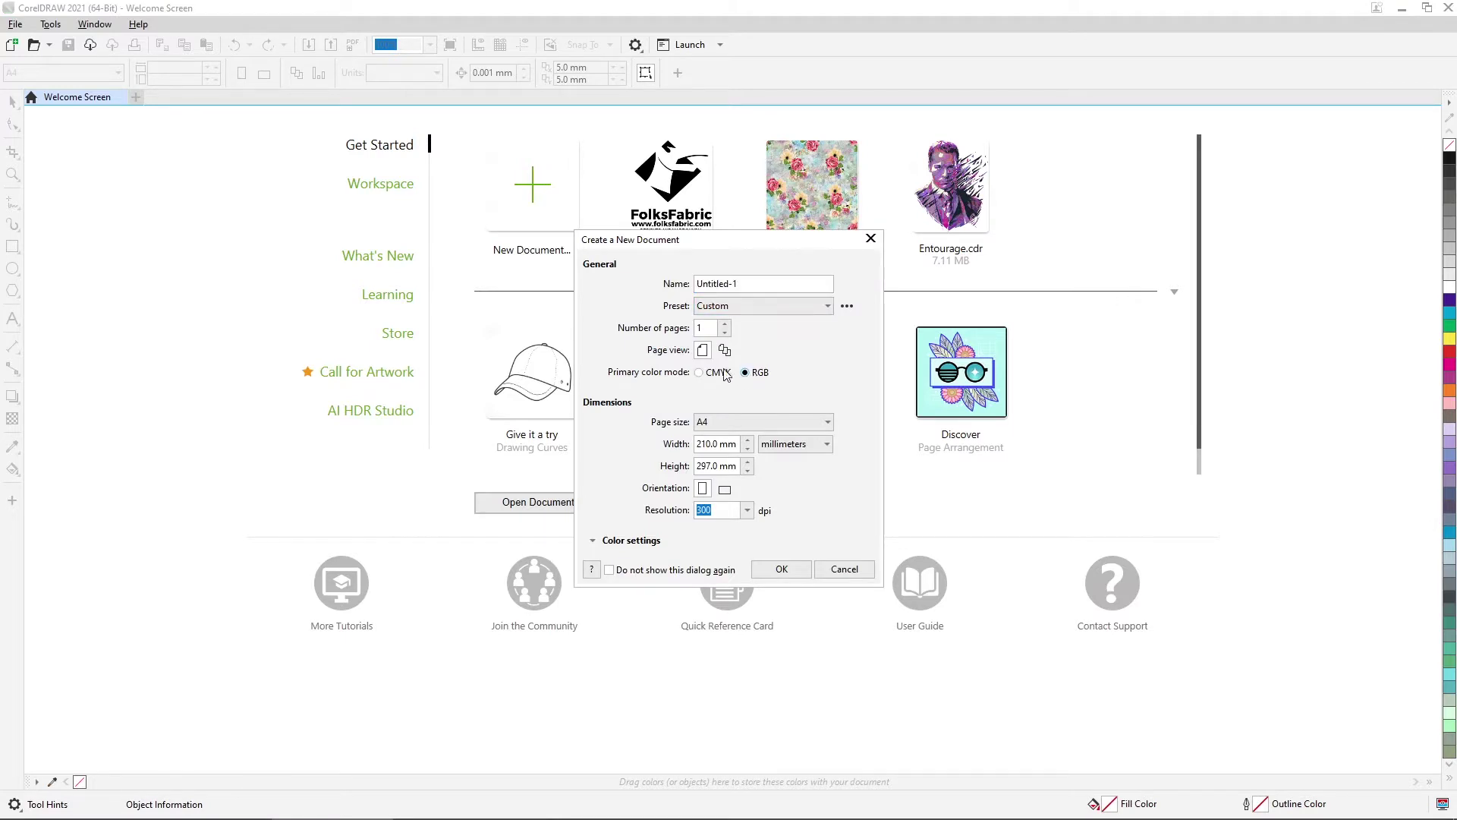
click(783, 562)
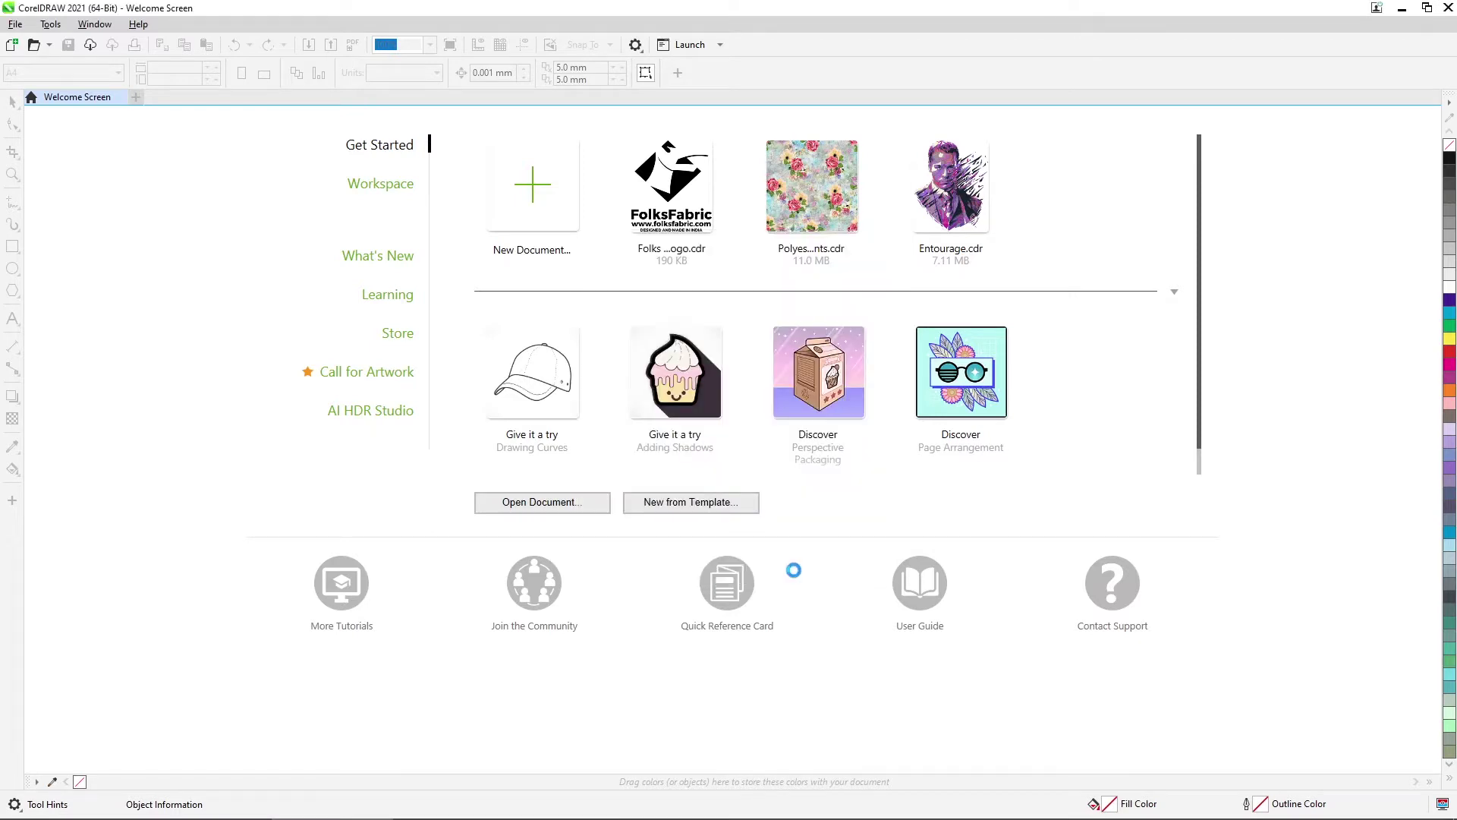
Switch back to the Video folder in File Explorer that holds the rose image.
key(alt+Tab)
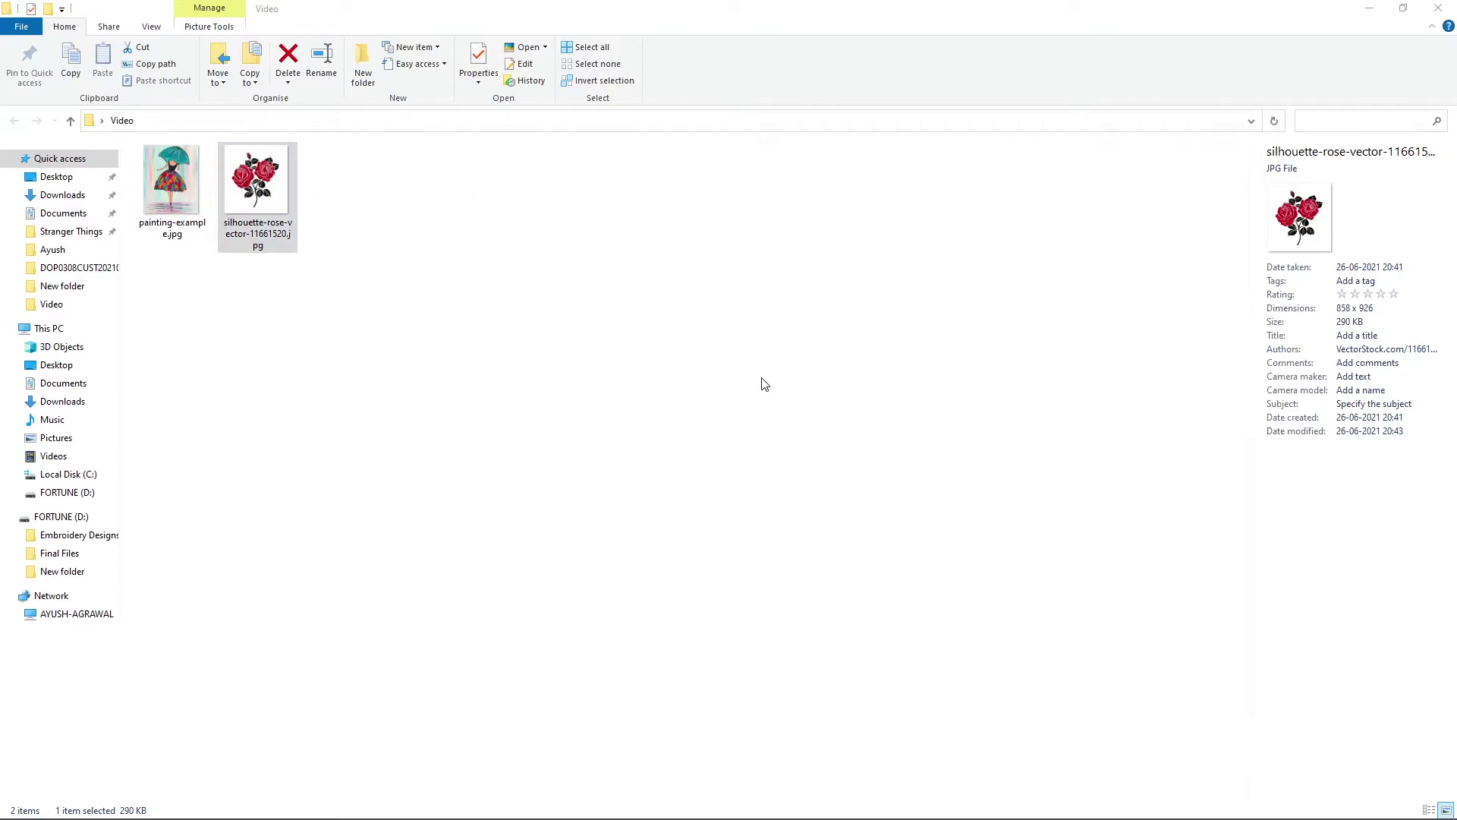
key(alt+Tab)
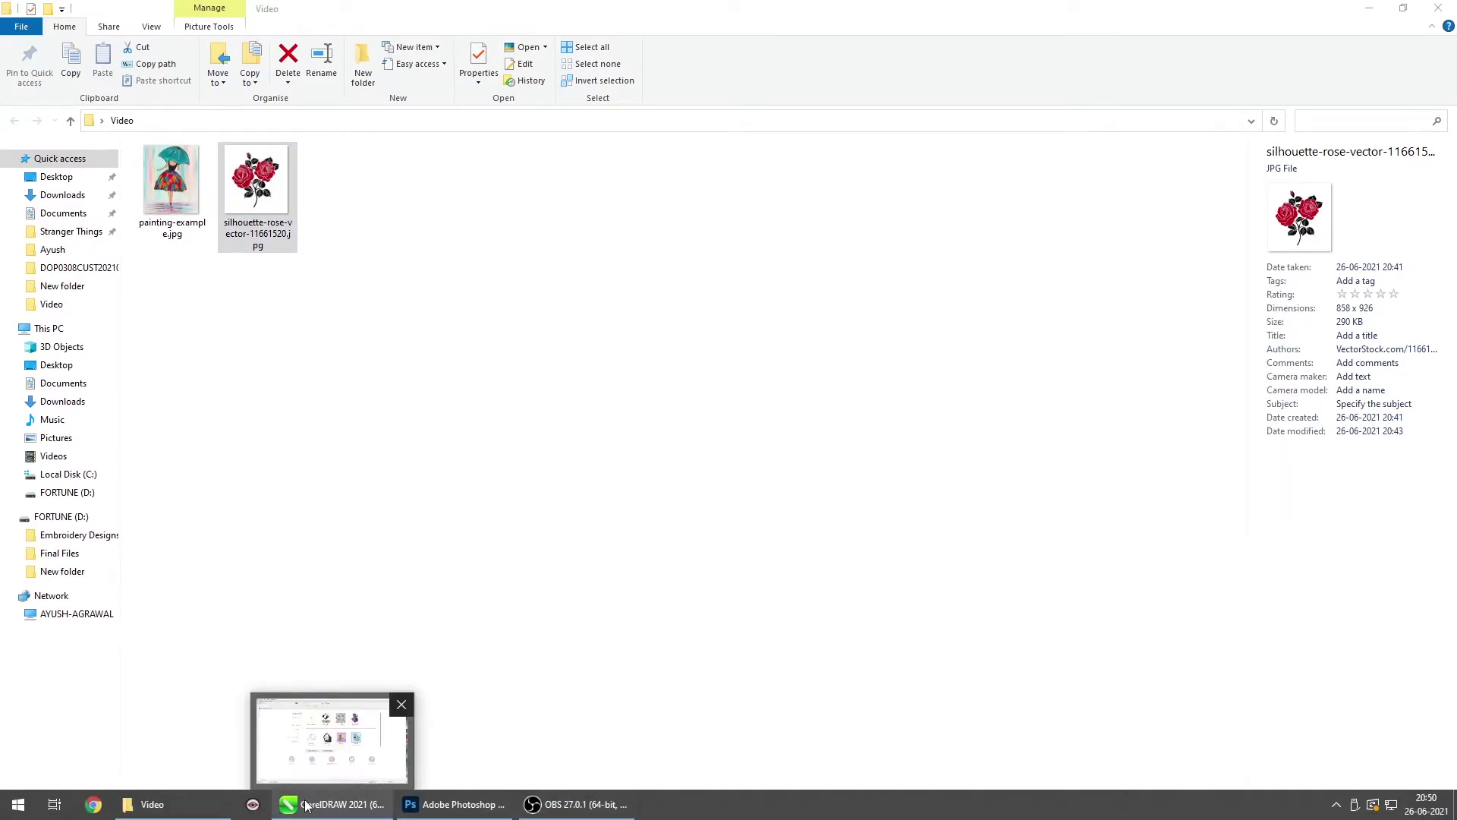
mouse_move(371, 810)
mouse_move(447, 808)
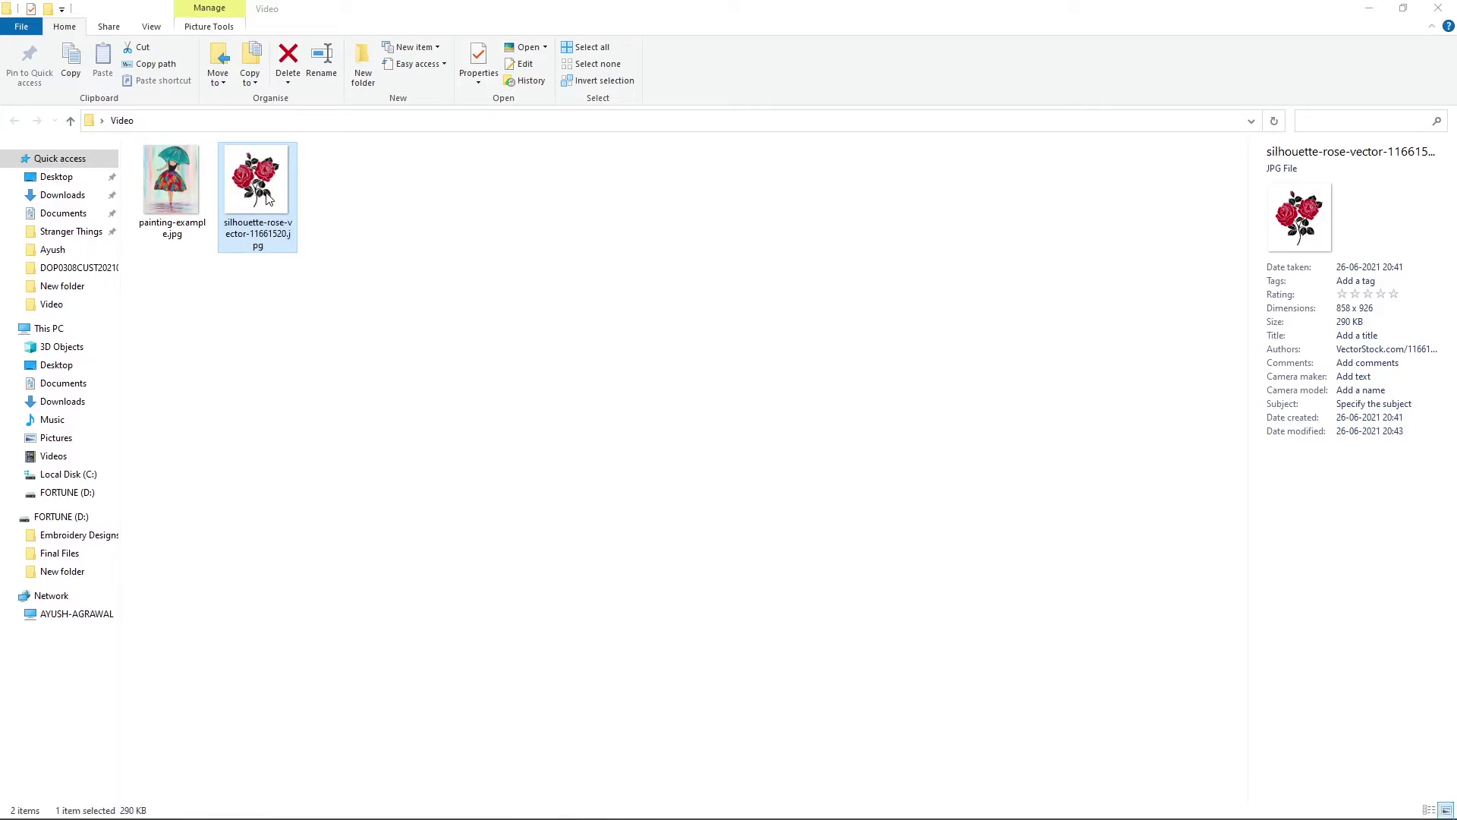
key(alt+Tab)
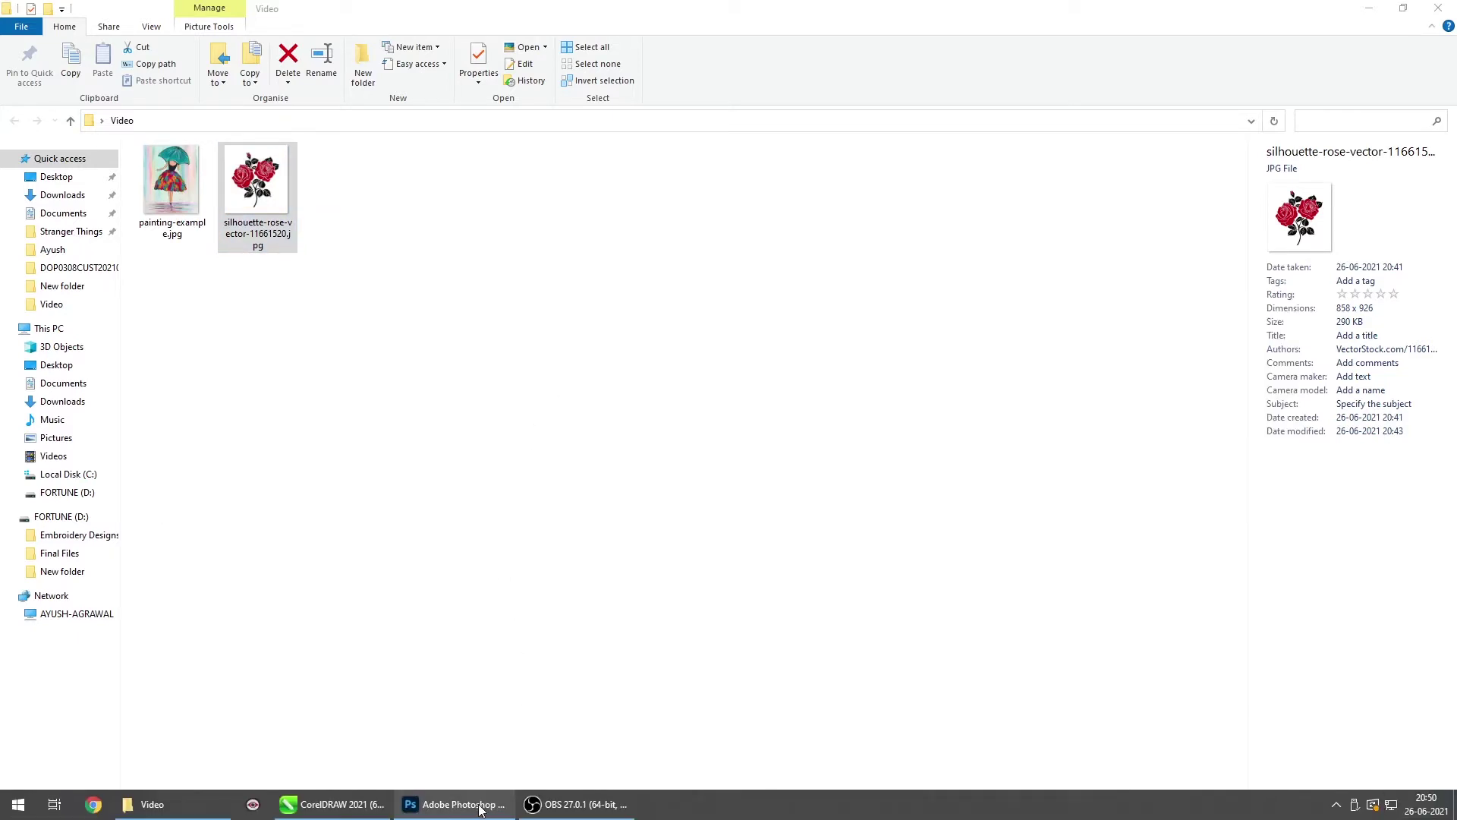
click(562, 806)
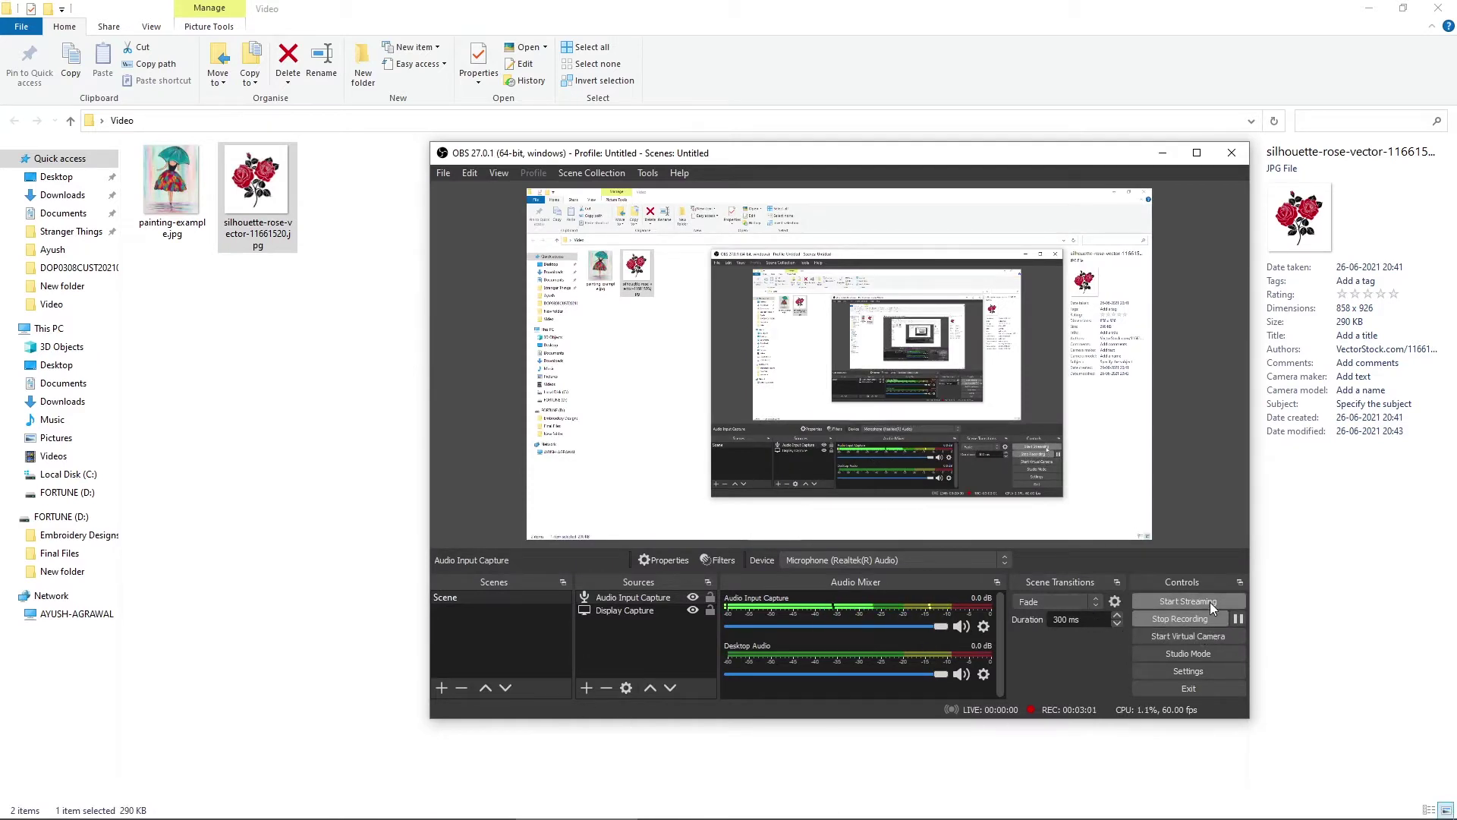
key(alt+Tab)
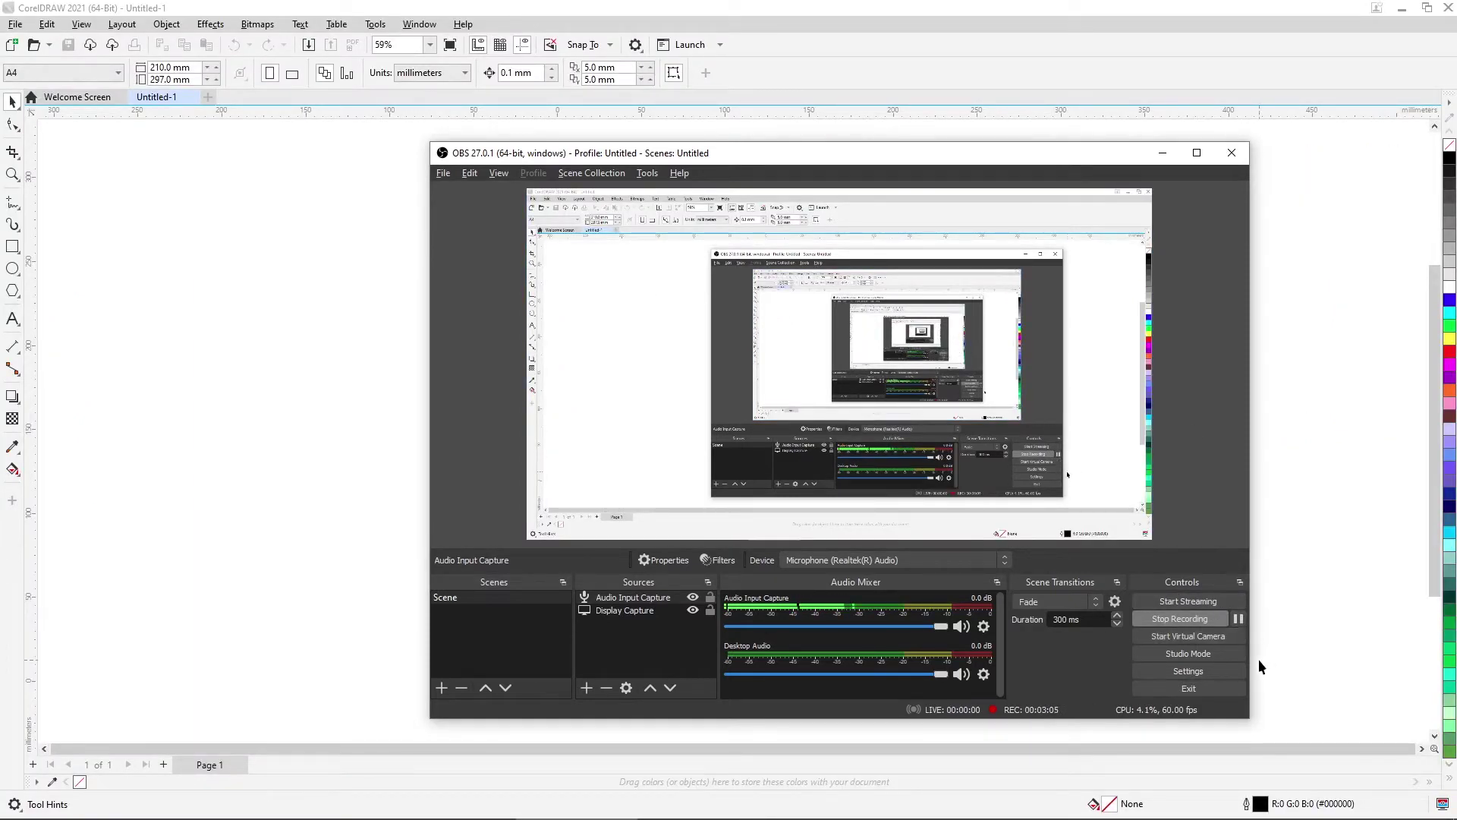
click(1162, 155)
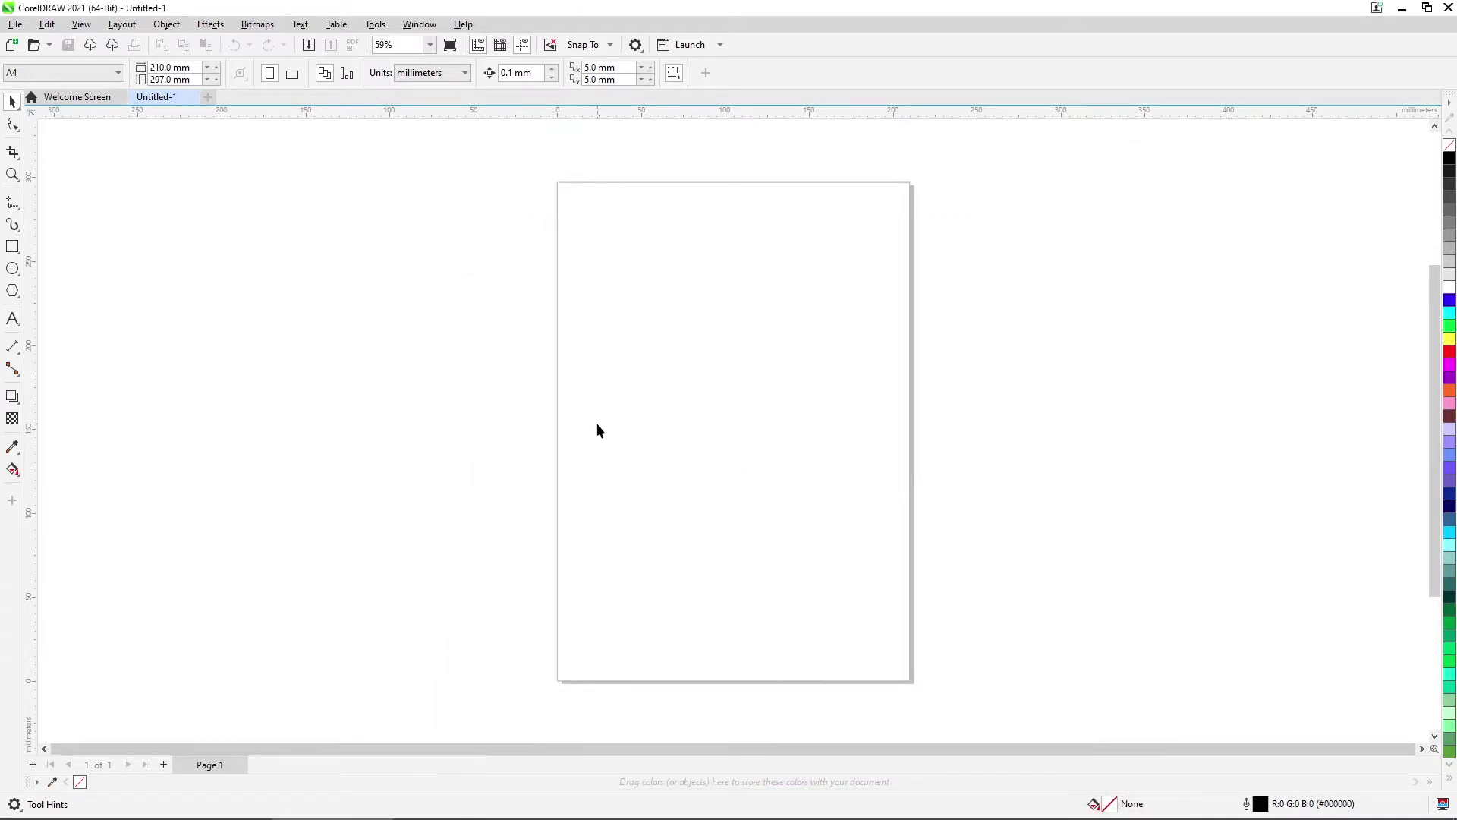
Bring silhouette-rose-vector-11661520.jpg from the Video folder into the blank A4 CorelDRAW document.
key(alt+Tab)
key(alt+Tab)
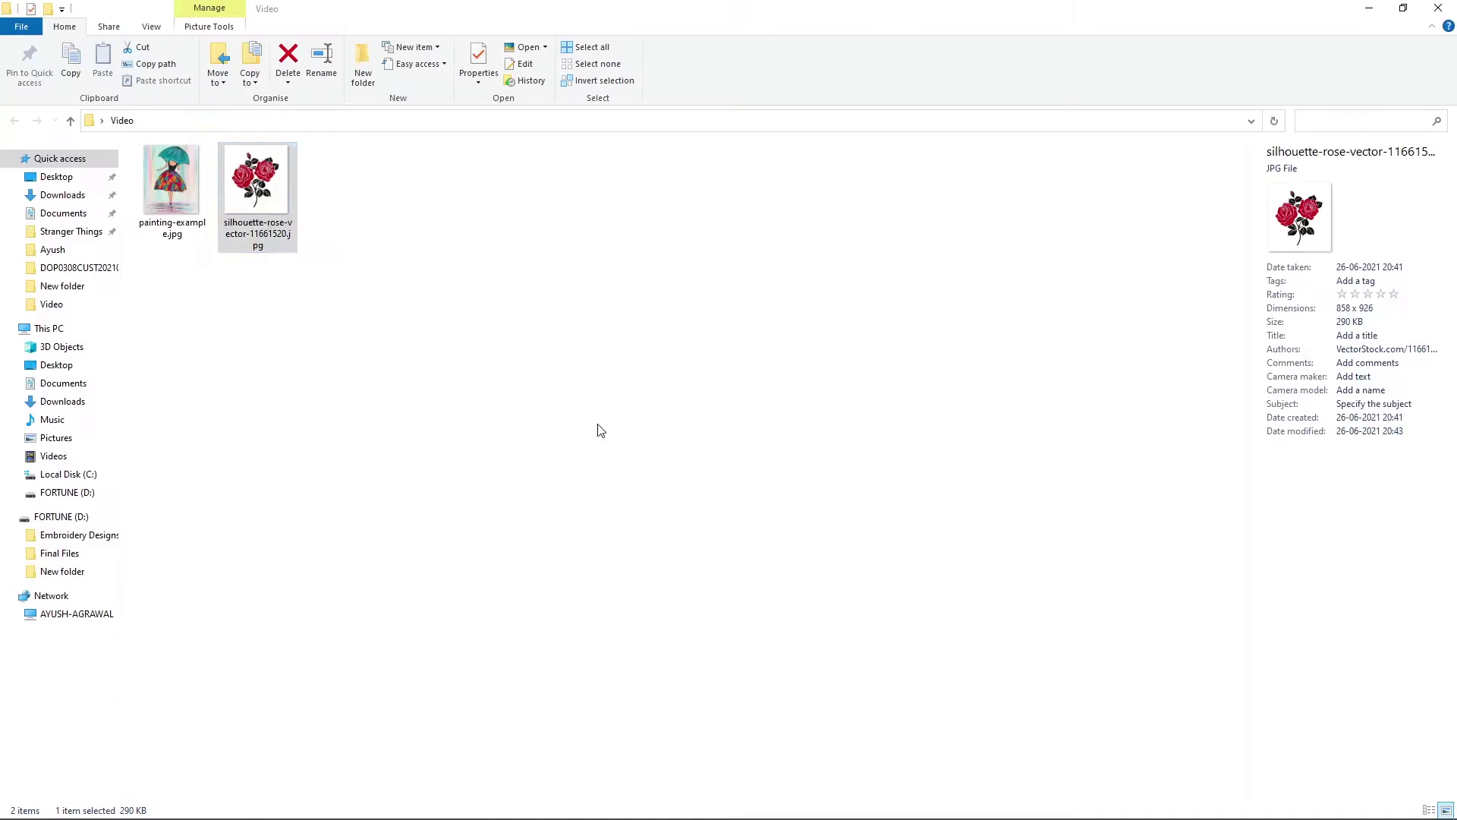
drag(256, 186, 794, 458)
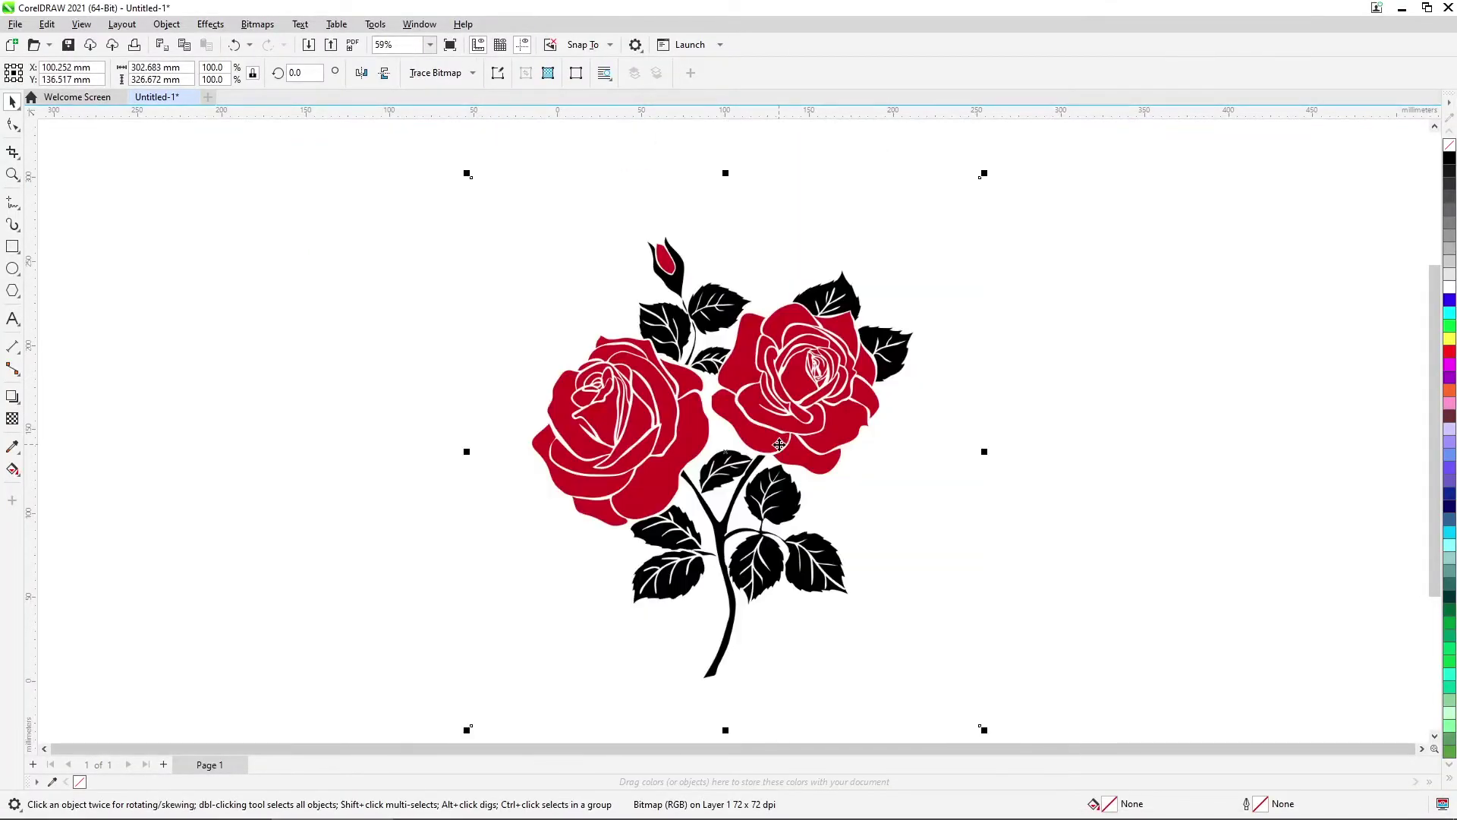
Start an outline trace of the rose bitmap using the Line Art preset.
click(455, 73)
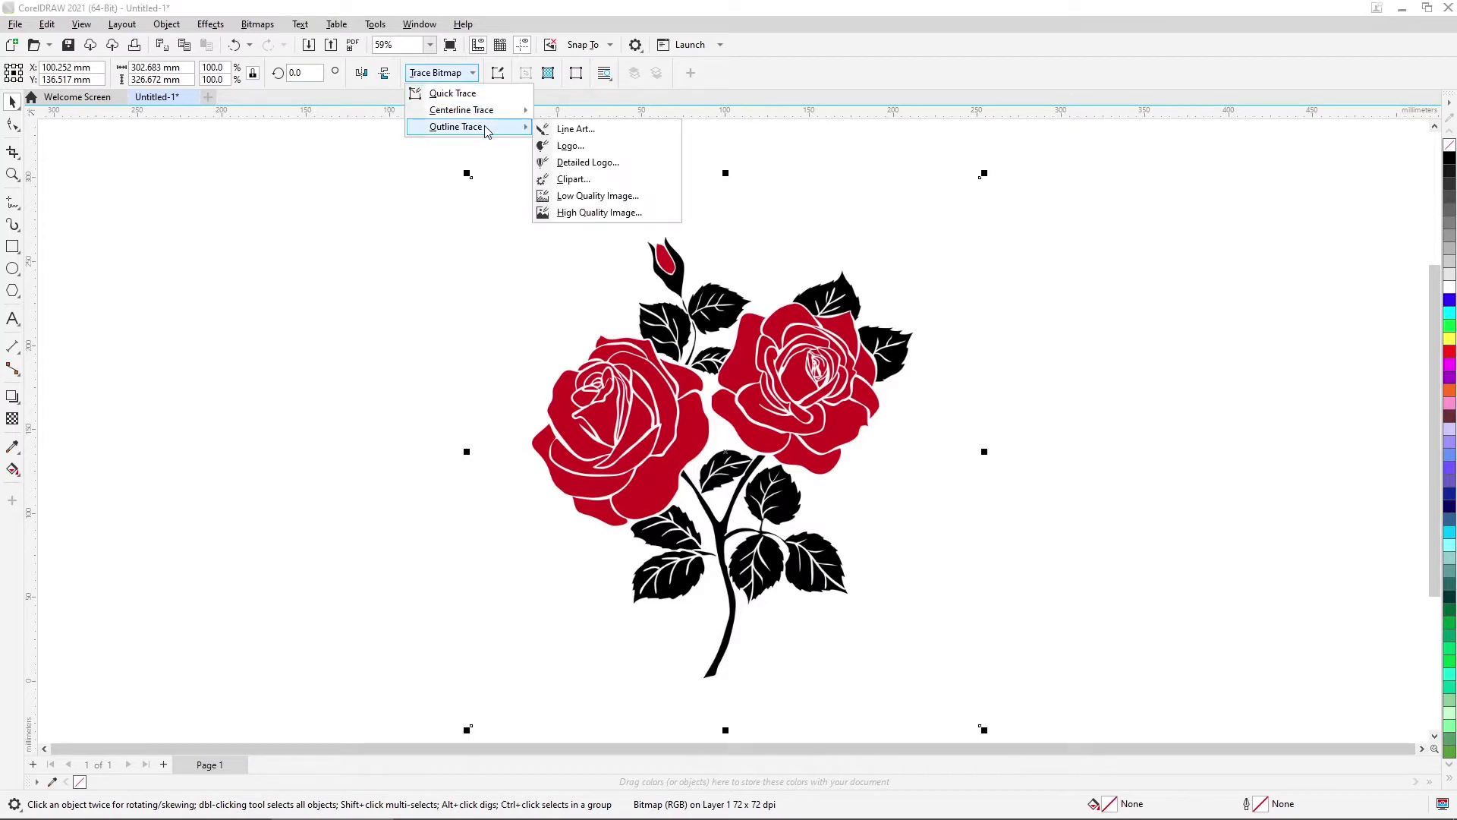
mouse_move(513, 131)
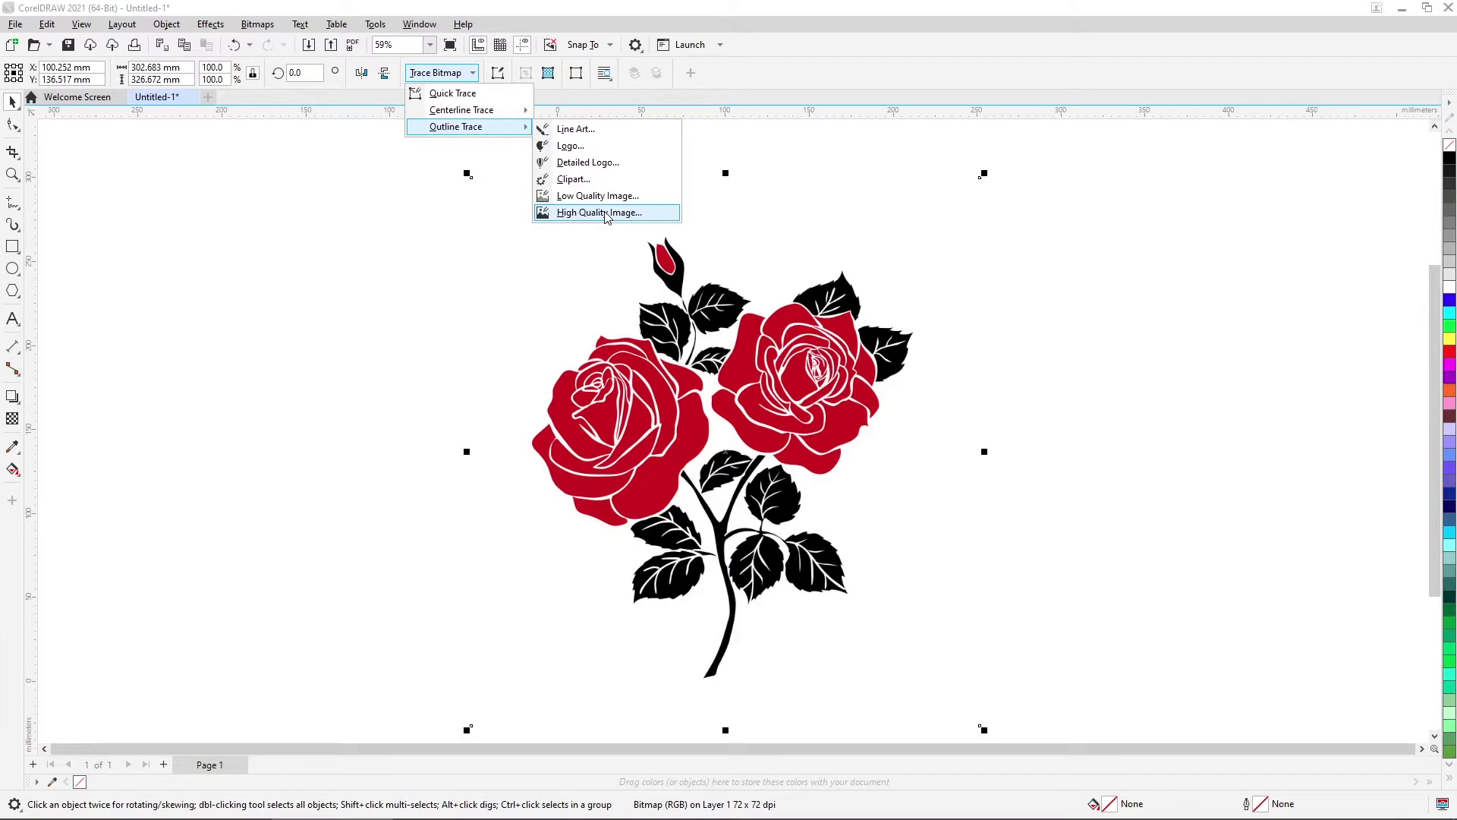
click(617, 134)
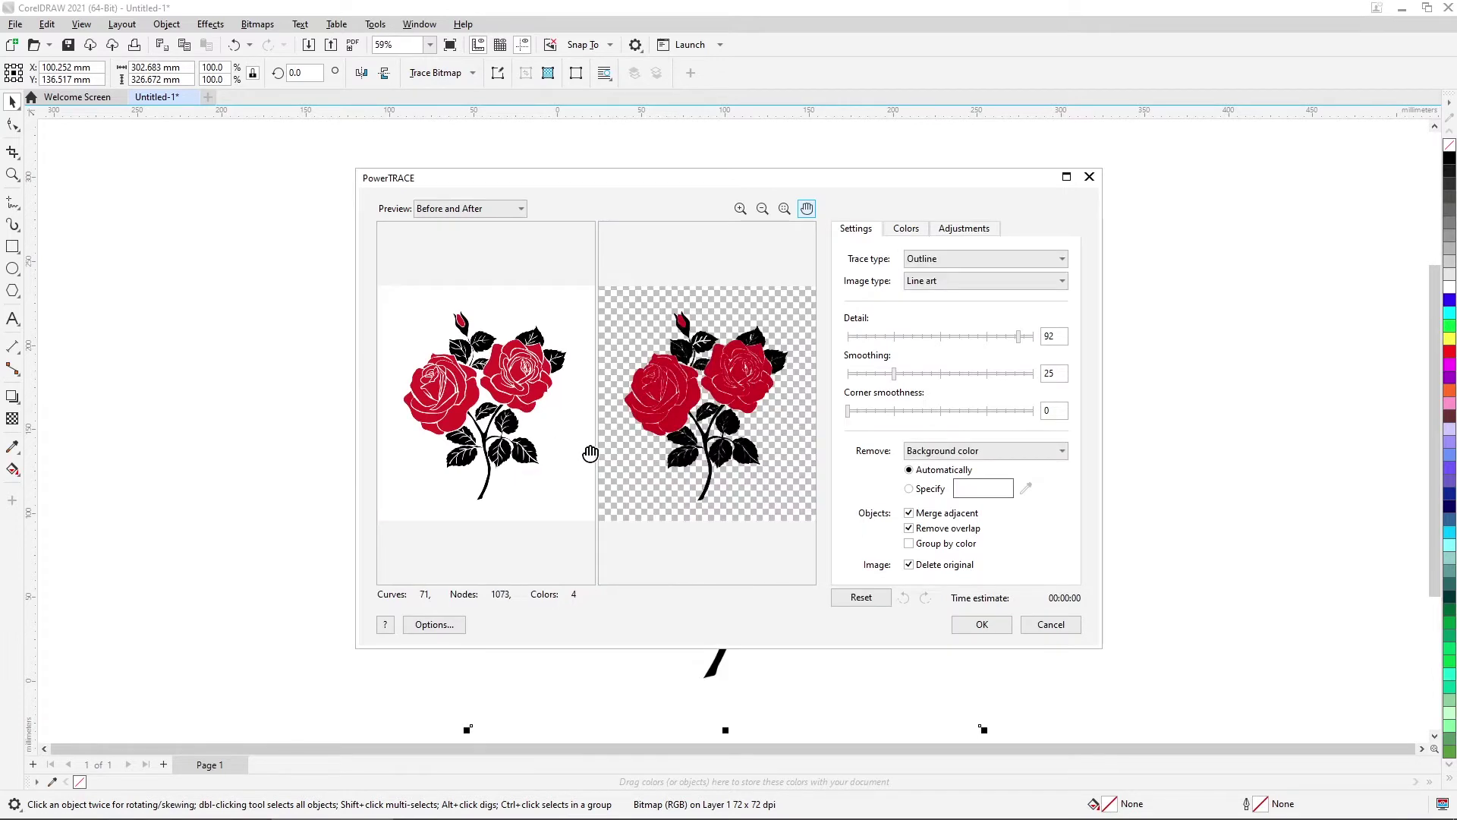
Compare the traced roses and leaves with the original in the preview, and review the list of traced colors.
scroll(727, 410, up, 3)
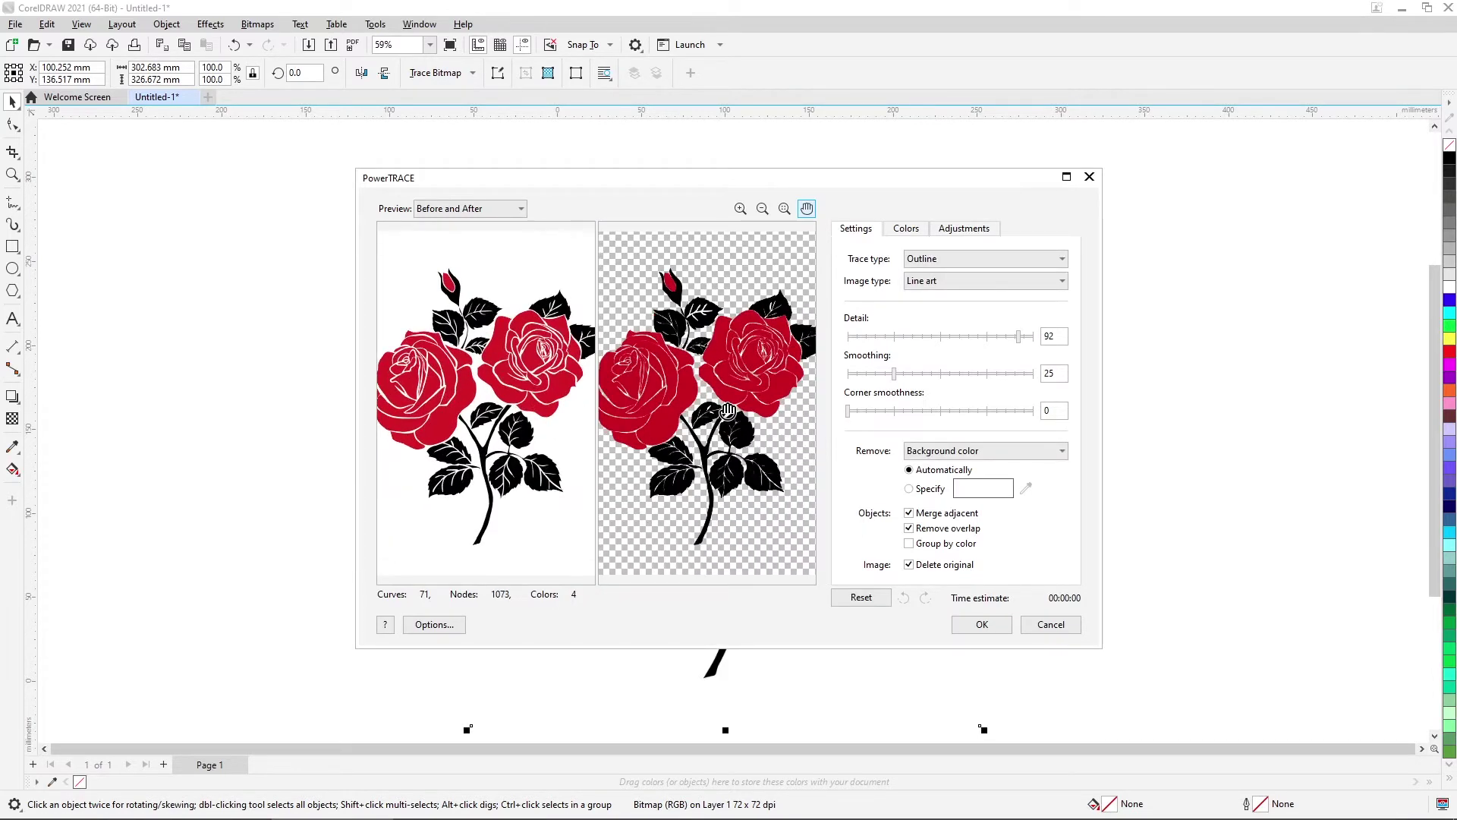
scroll(714, 394, up, 2)
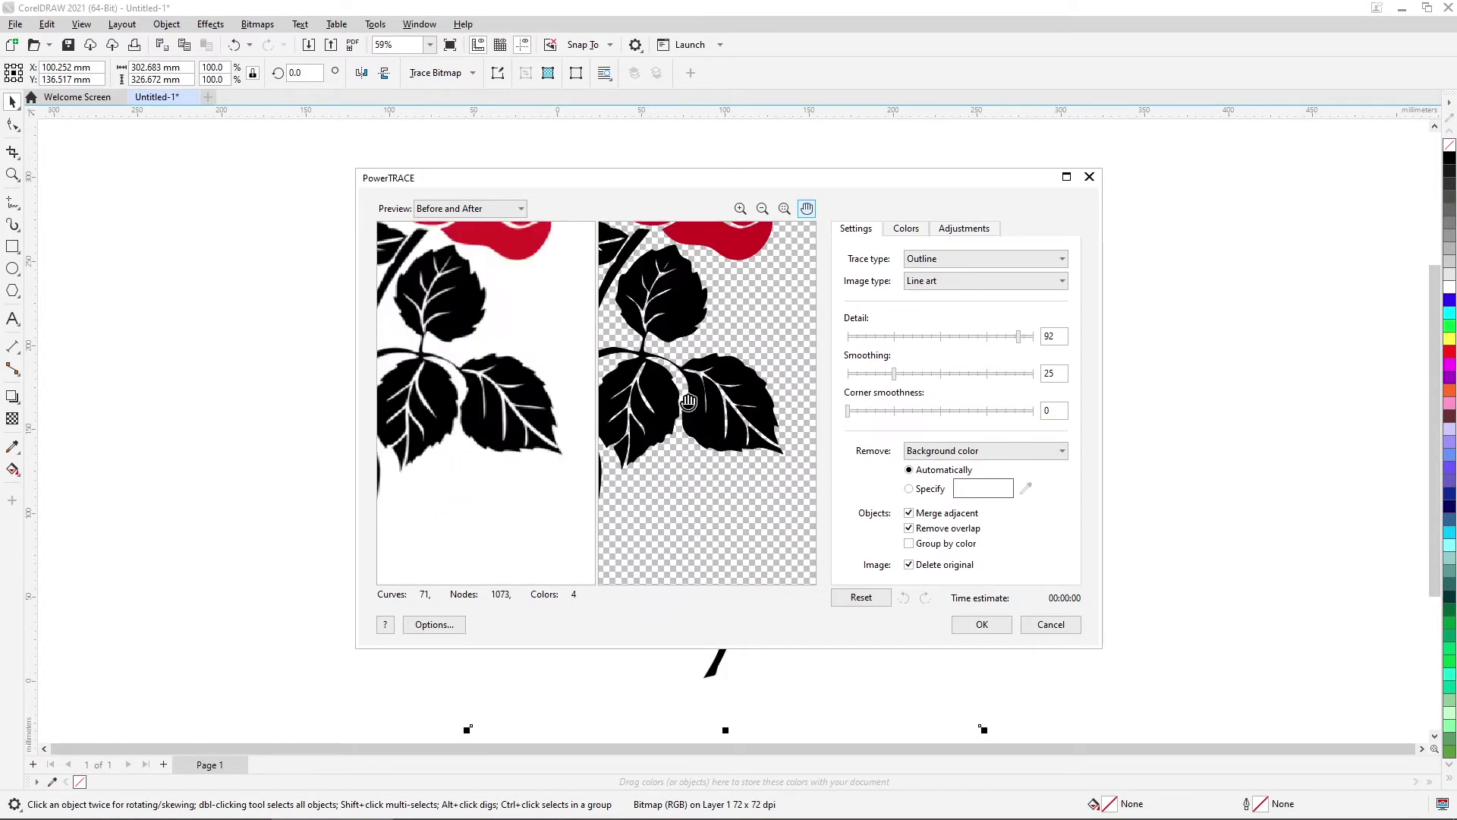
drag(703, 425, 728, 471)
scroll(727, 471, down, 3)
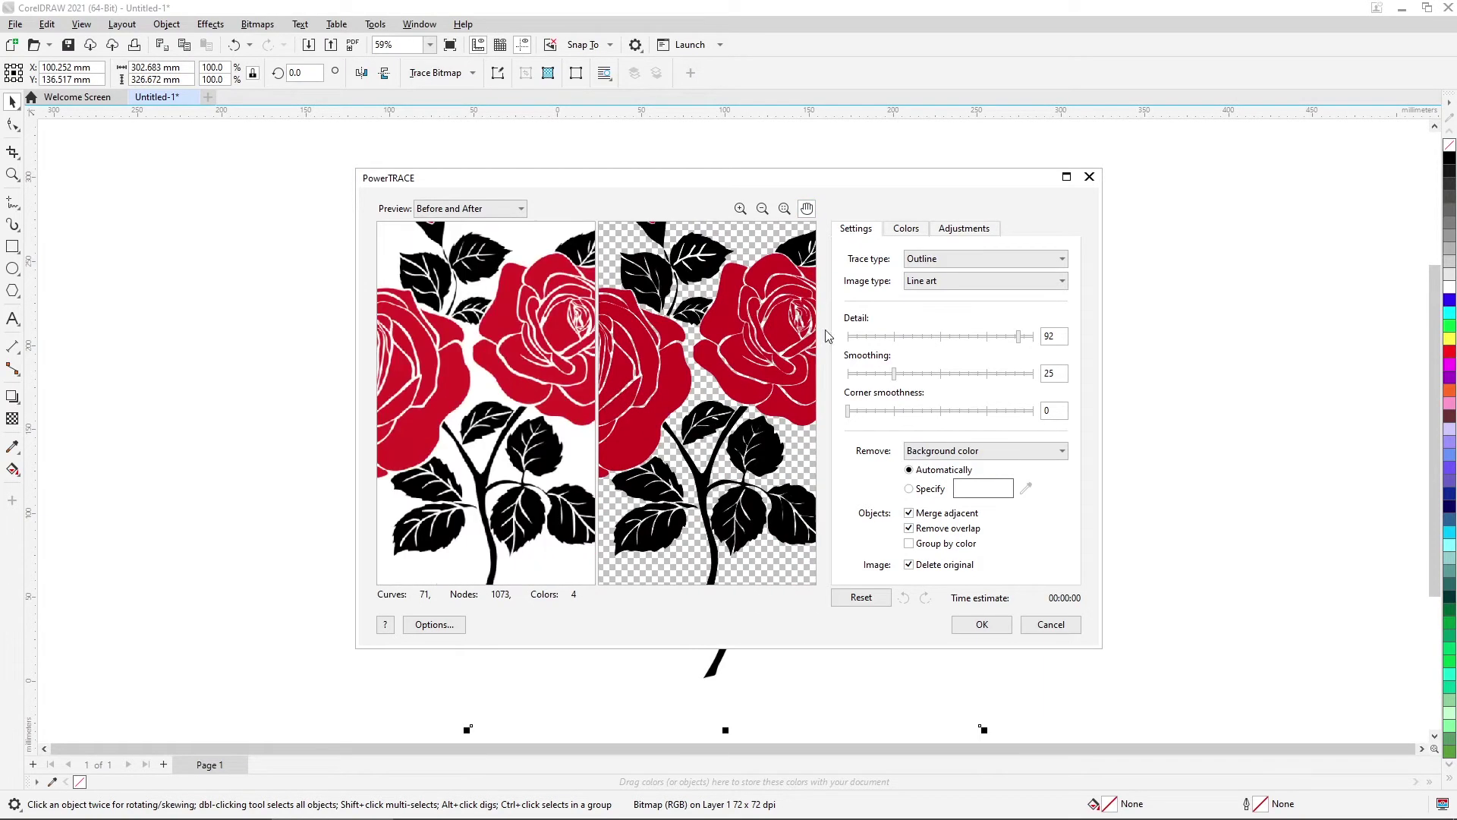
click(907, 230)
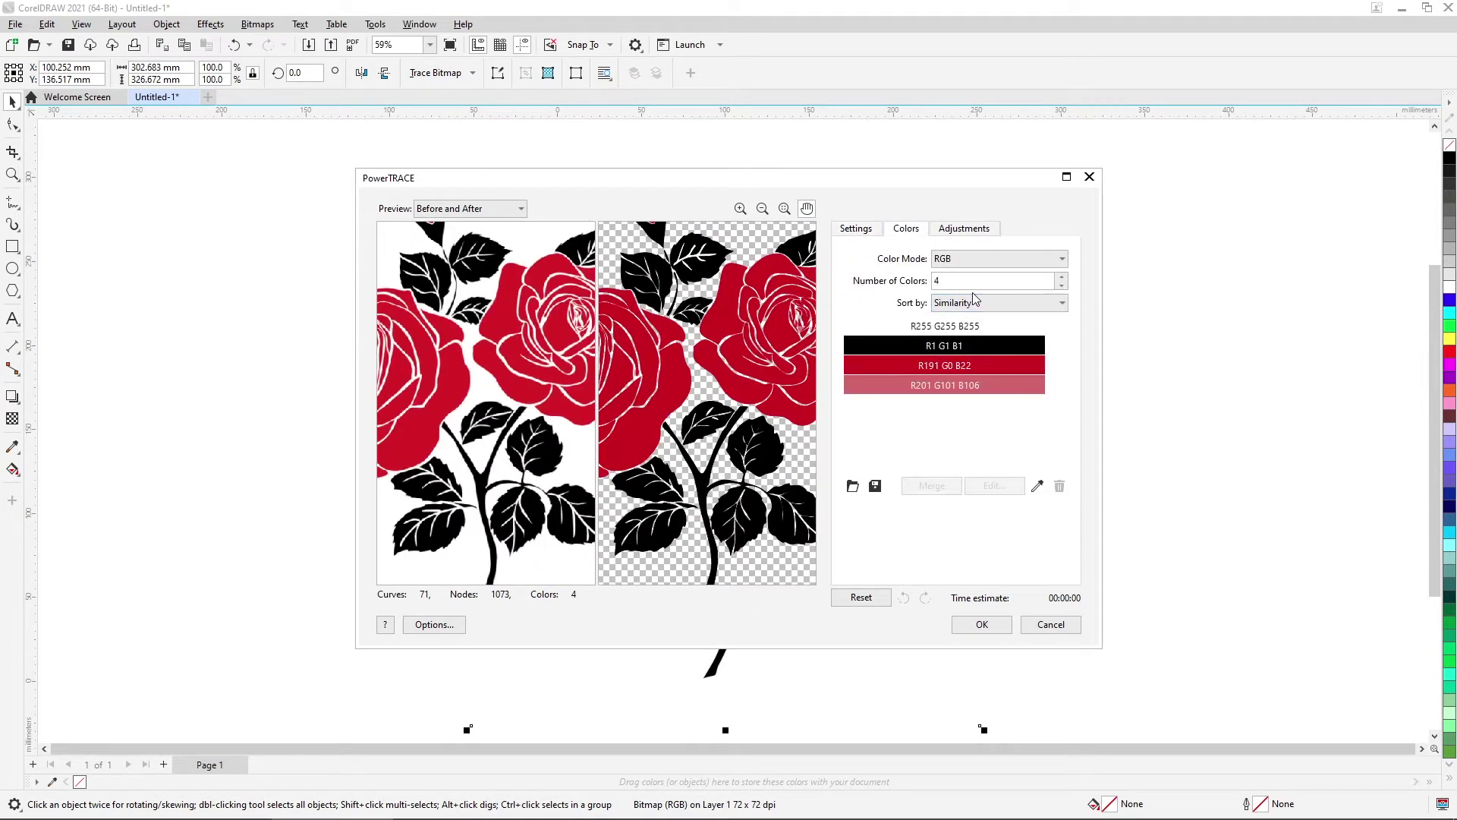
scroll(808, 344, down, 1)
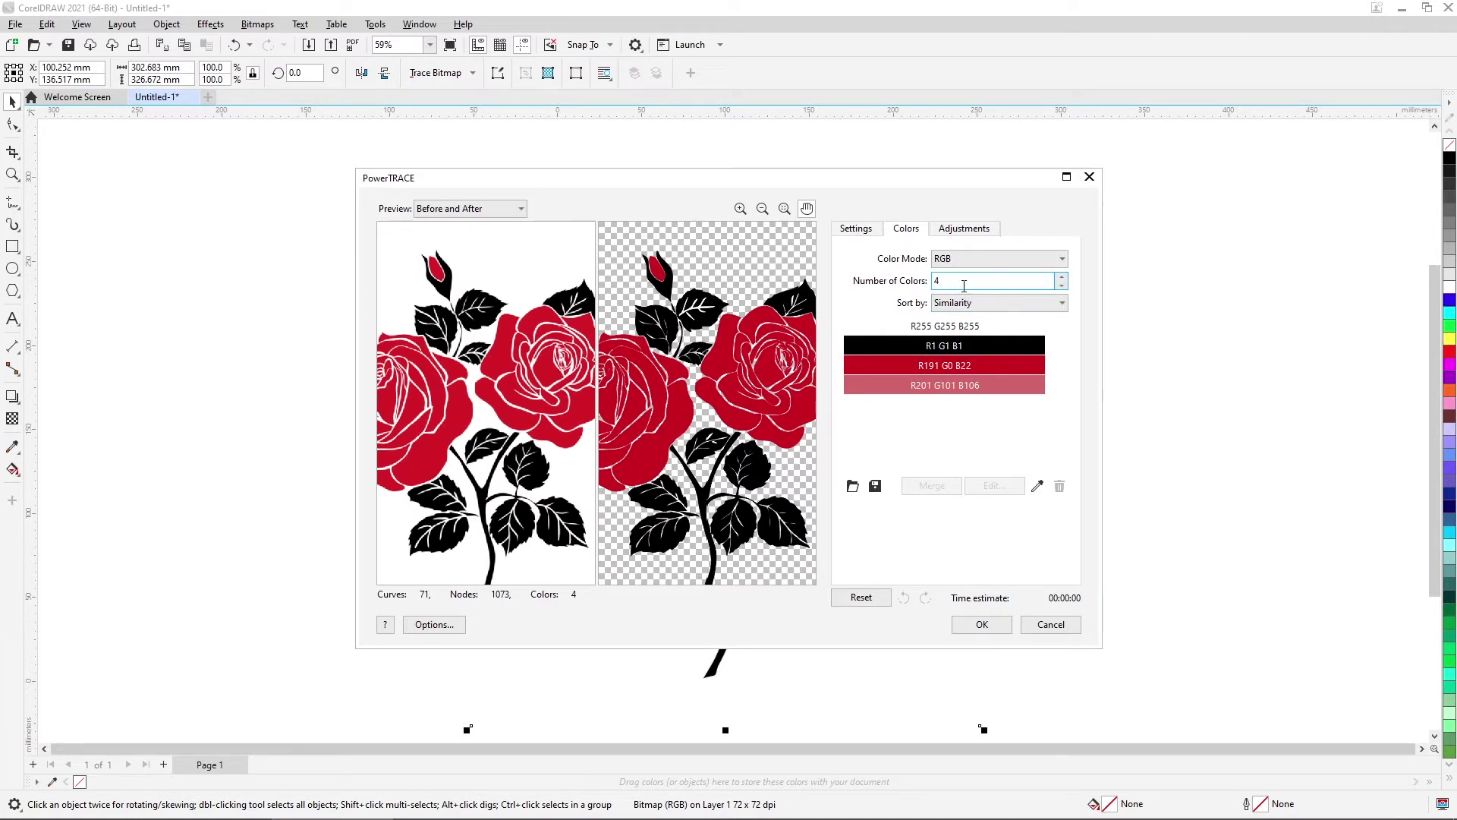
scroll(716, 304, down, 1)
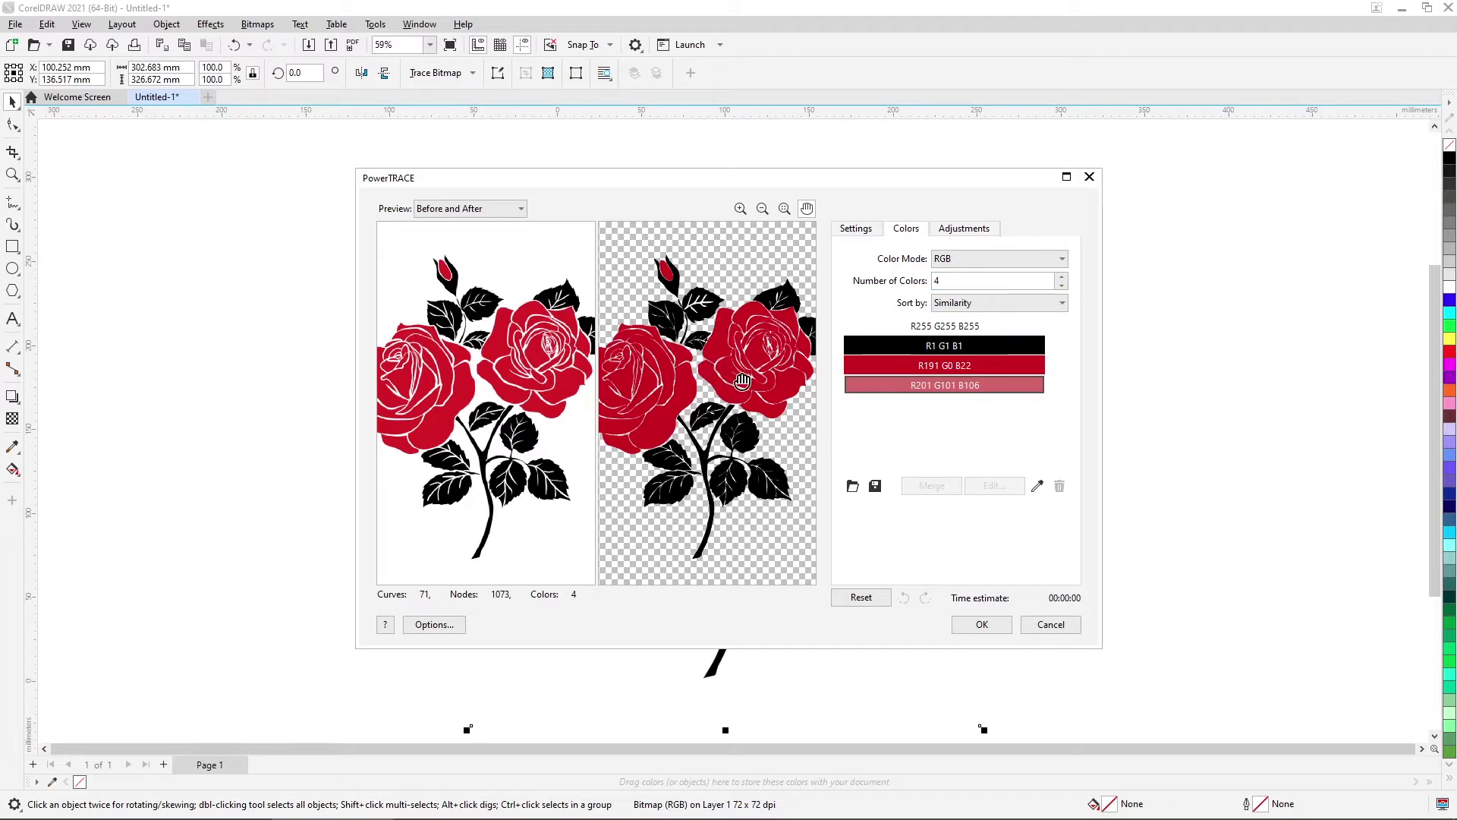
scroll(667, 414, up, 2)
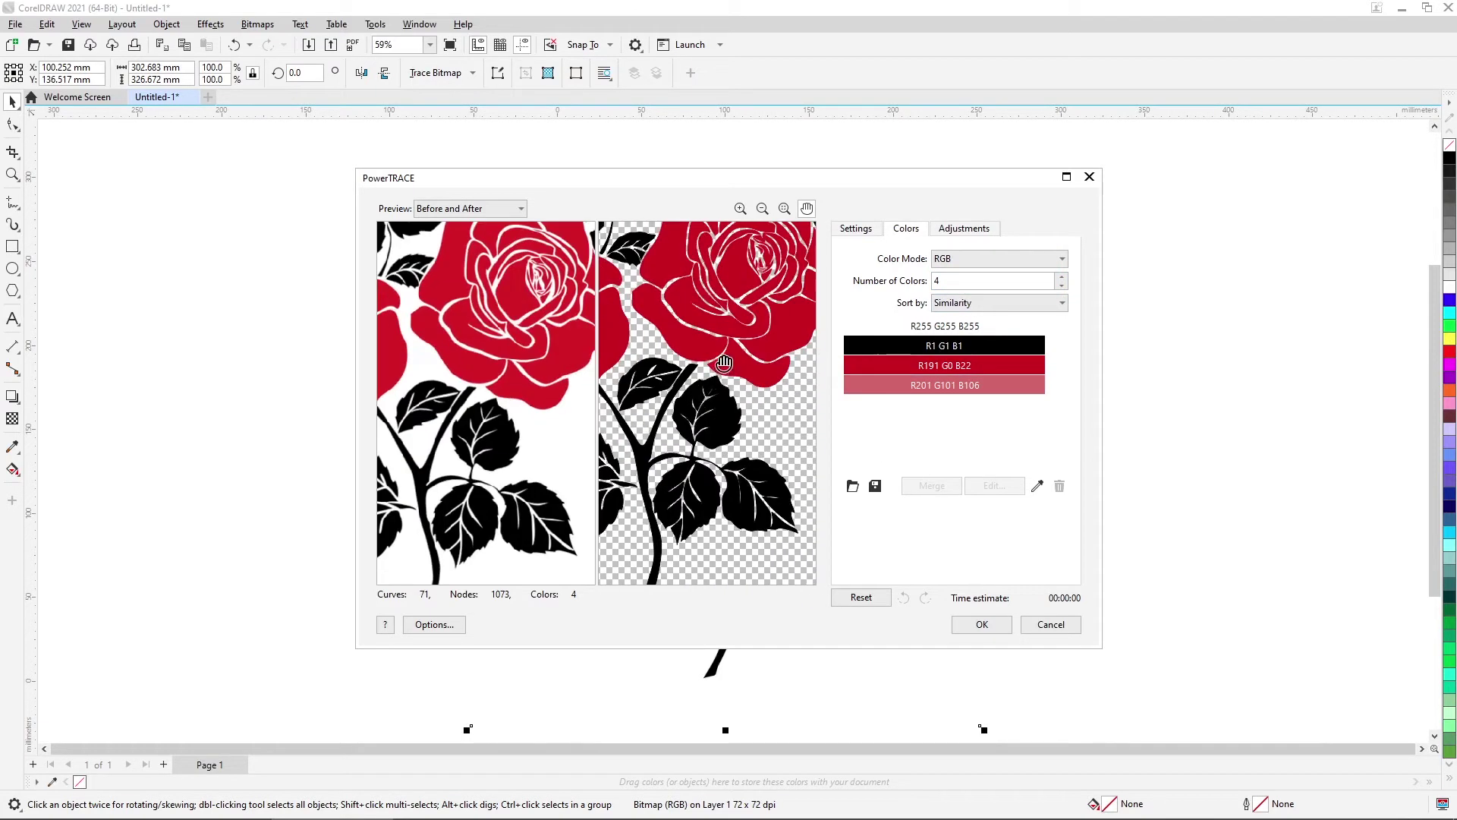
Merge the pink trace color R201 G101 B106 with white R255 G255 B255.
click(915, 384)
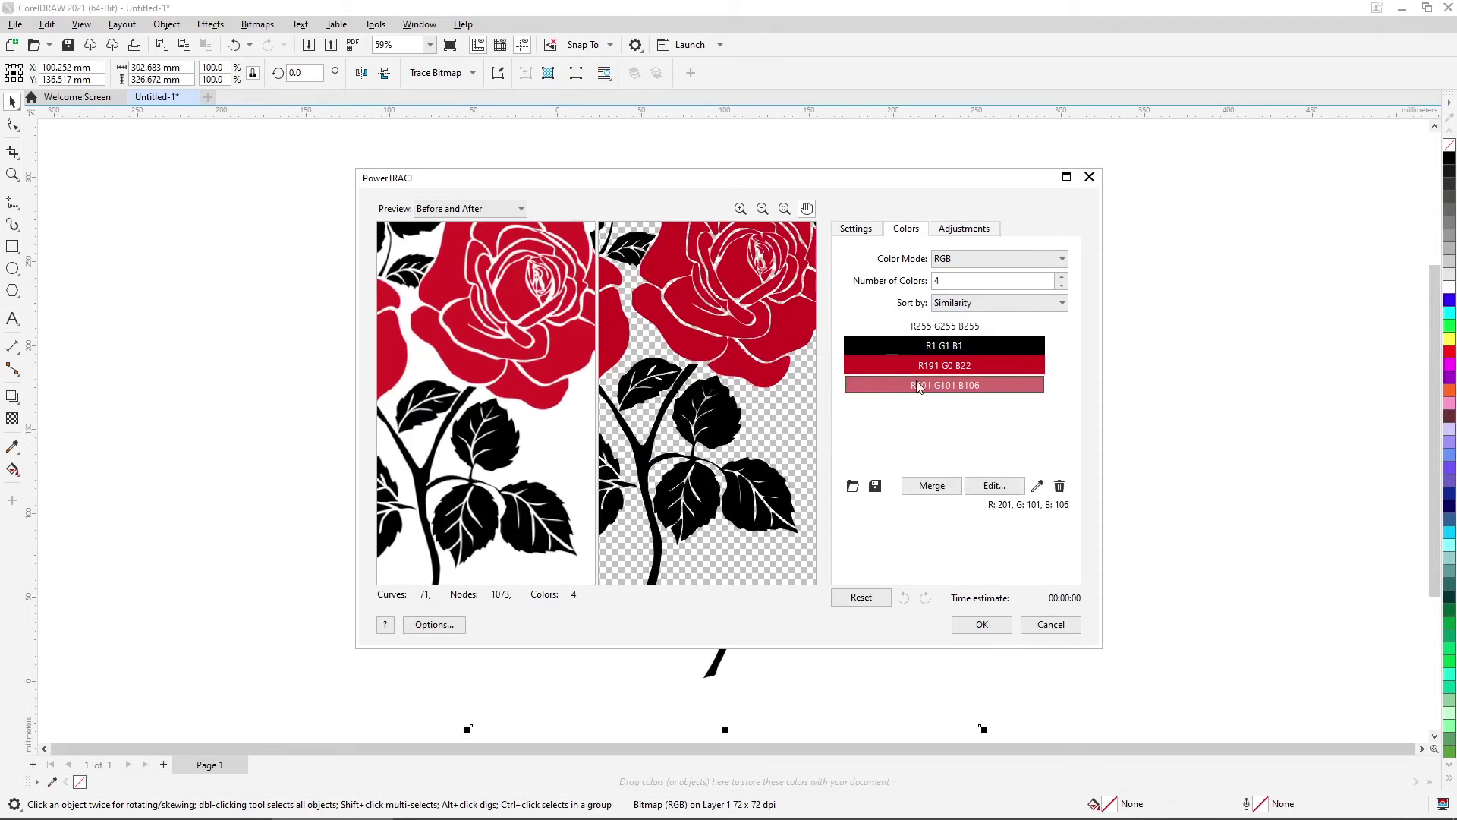
drag(778, 312, 708, 379)
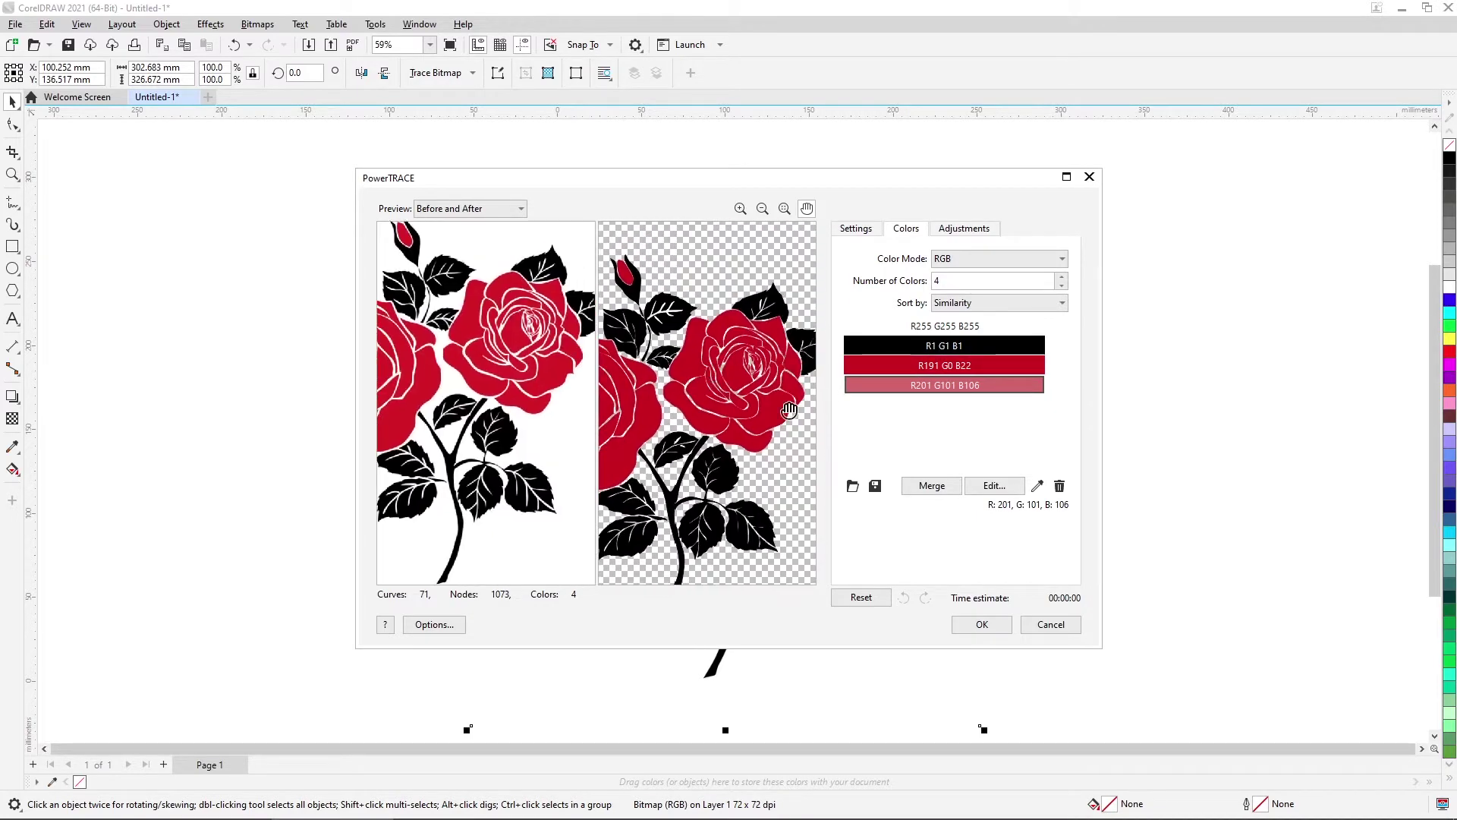
scroll(754, 414, up, 2)
scroll(699, 302, down, 2)
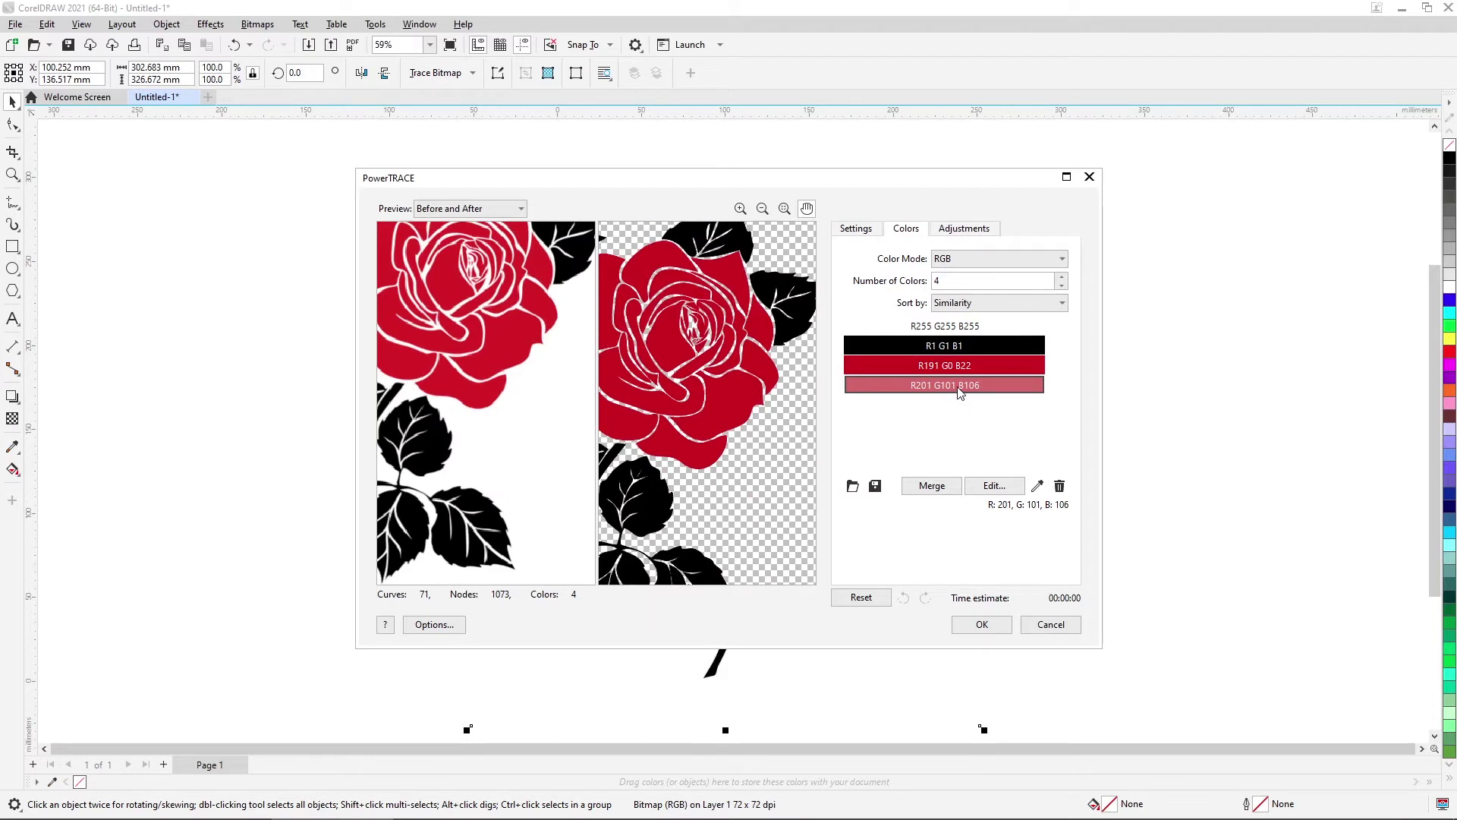
scroll(754, 348, up, 2)
scroll(688, 304, up, 1)
drag(693, 349, 725, 406)
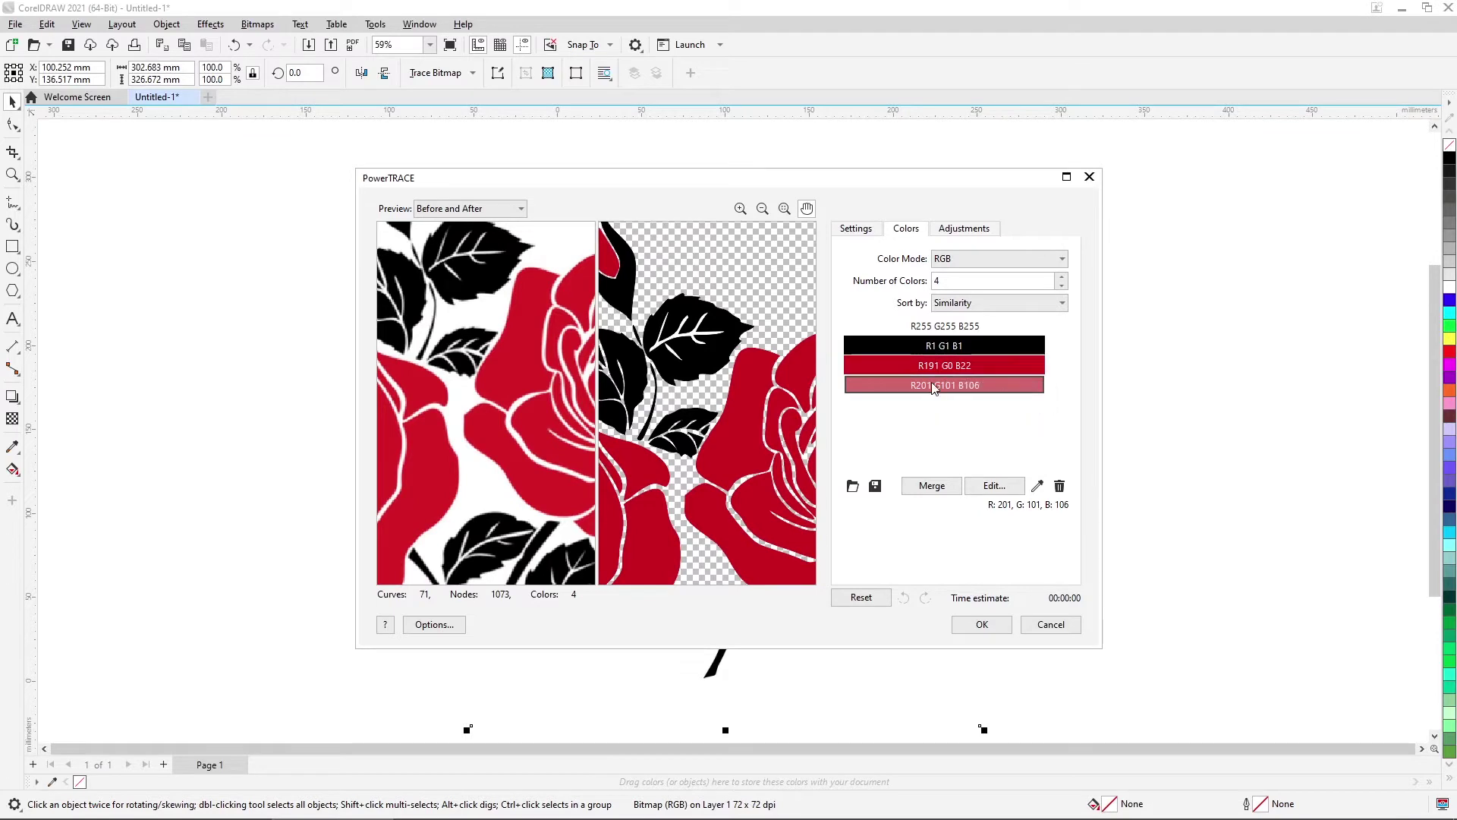
click(945, 325)
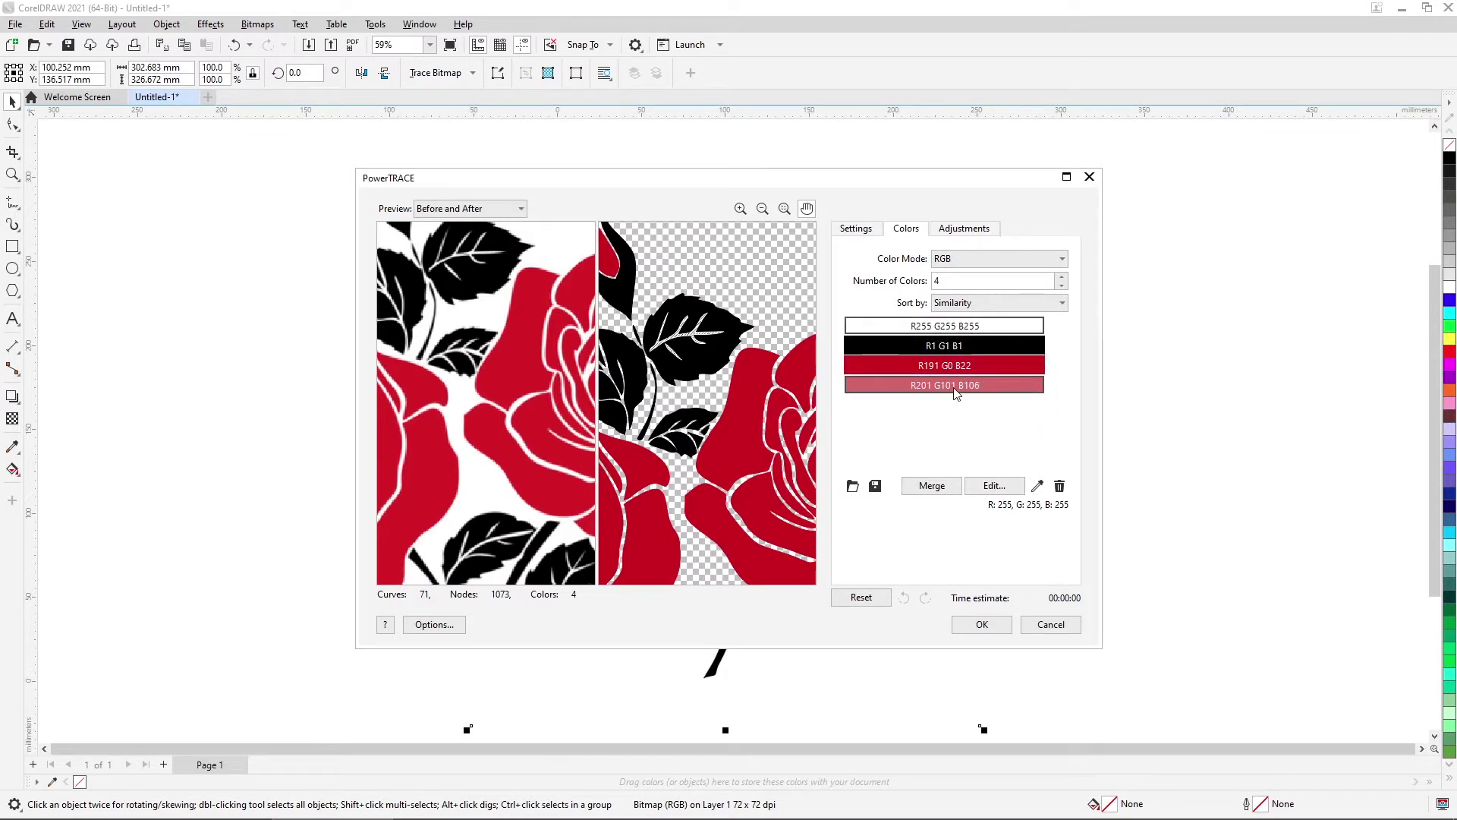
click(932, 486)
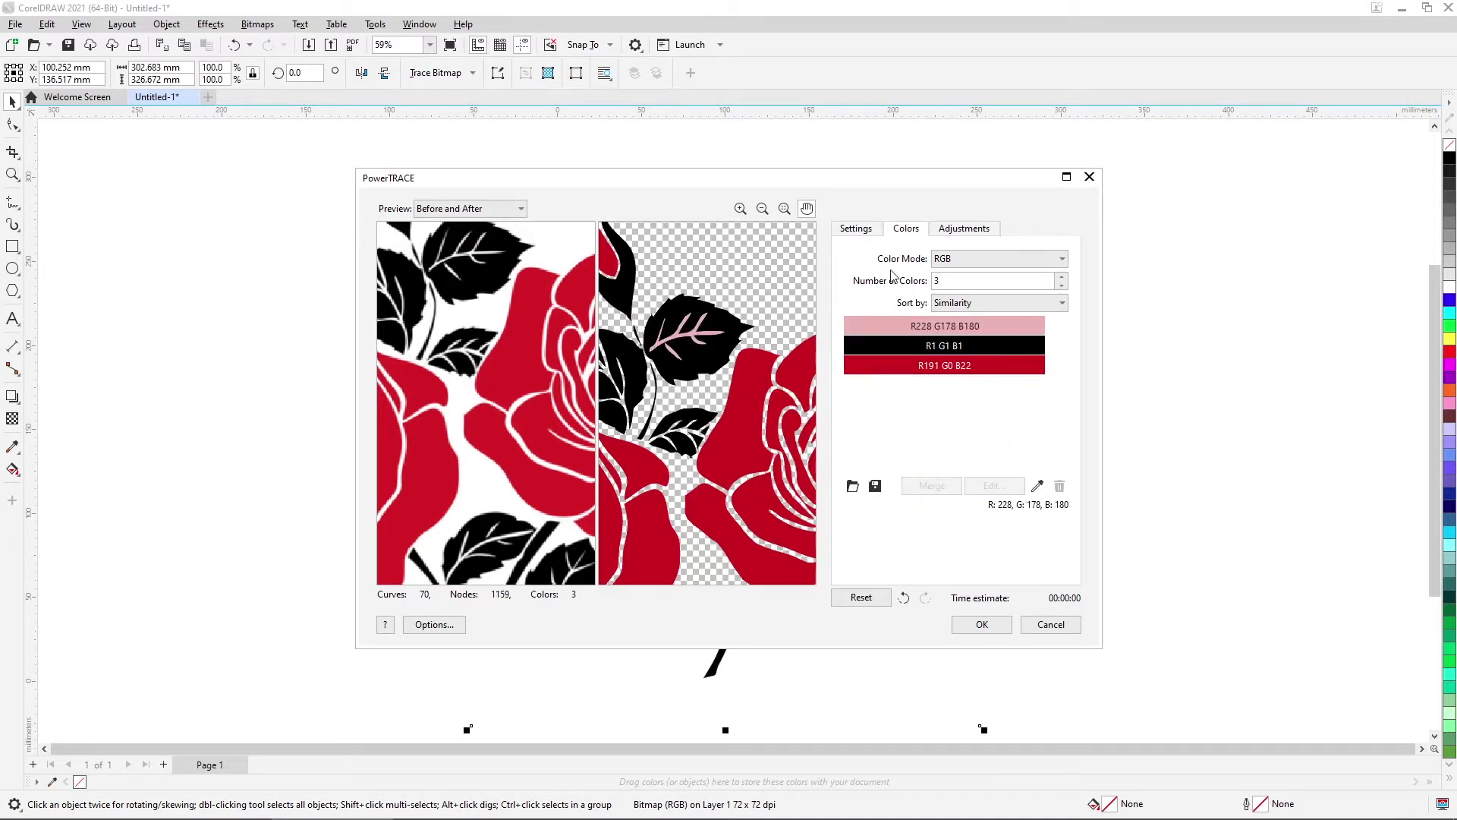
Set the trace to remove the color from the entire image, including the enclosed leaf veins.
click(871, 238)
scroll(724, 372, down, 2)
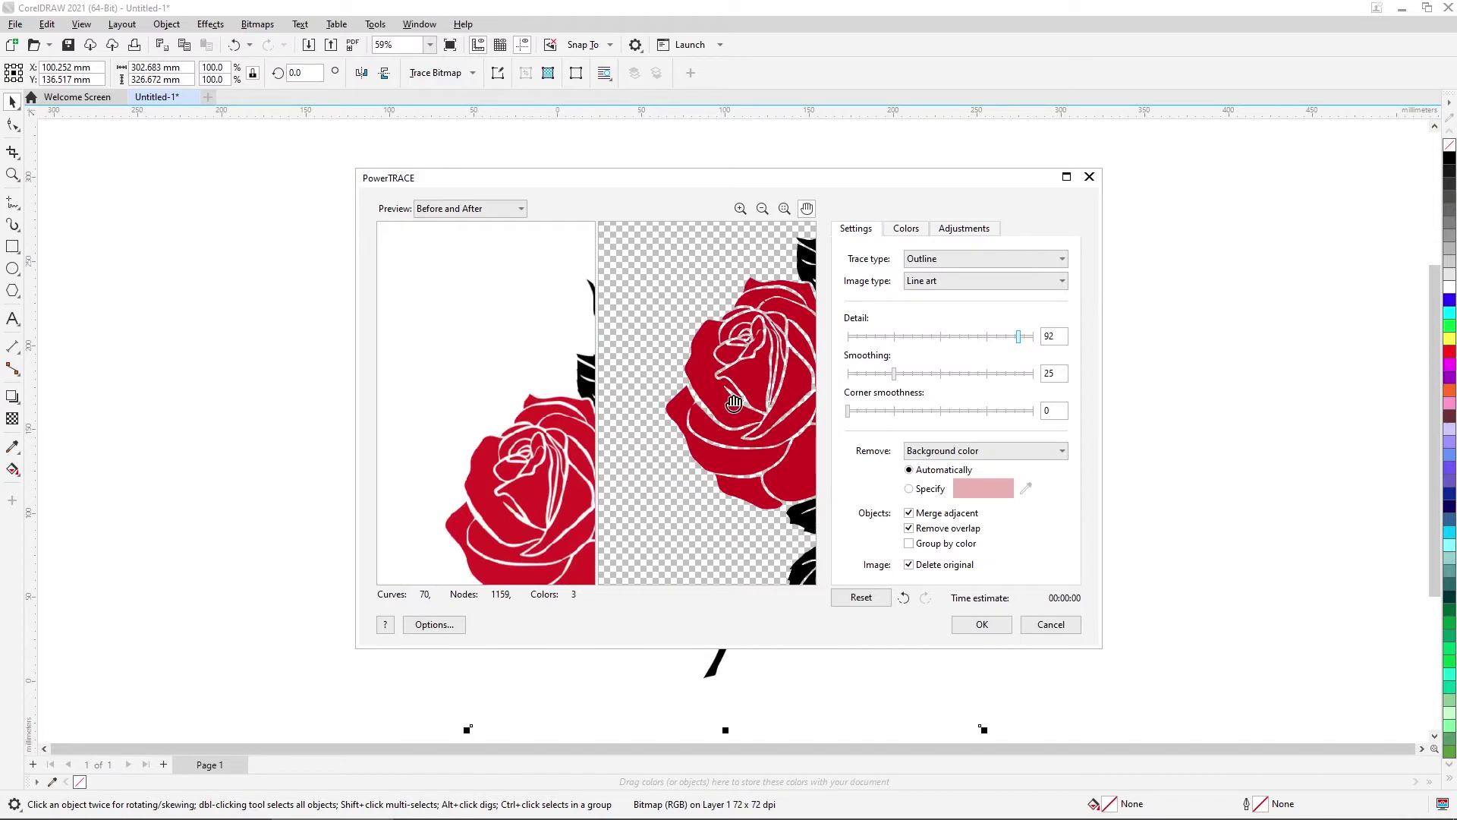
drag(733, 403, 644, 402)
scroll(702, 392, up, 3)
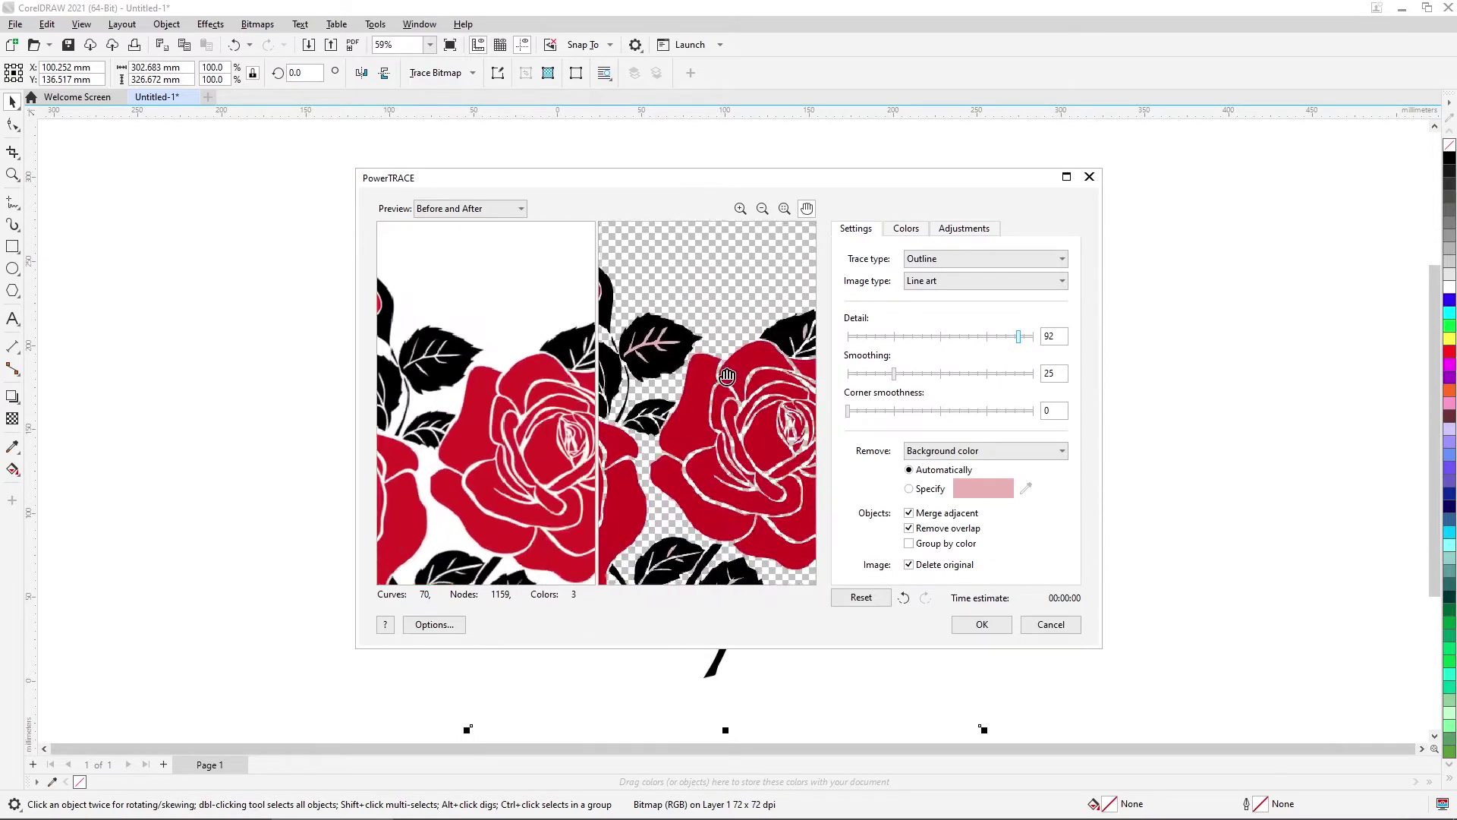
drag(687, 330, 698, 388)
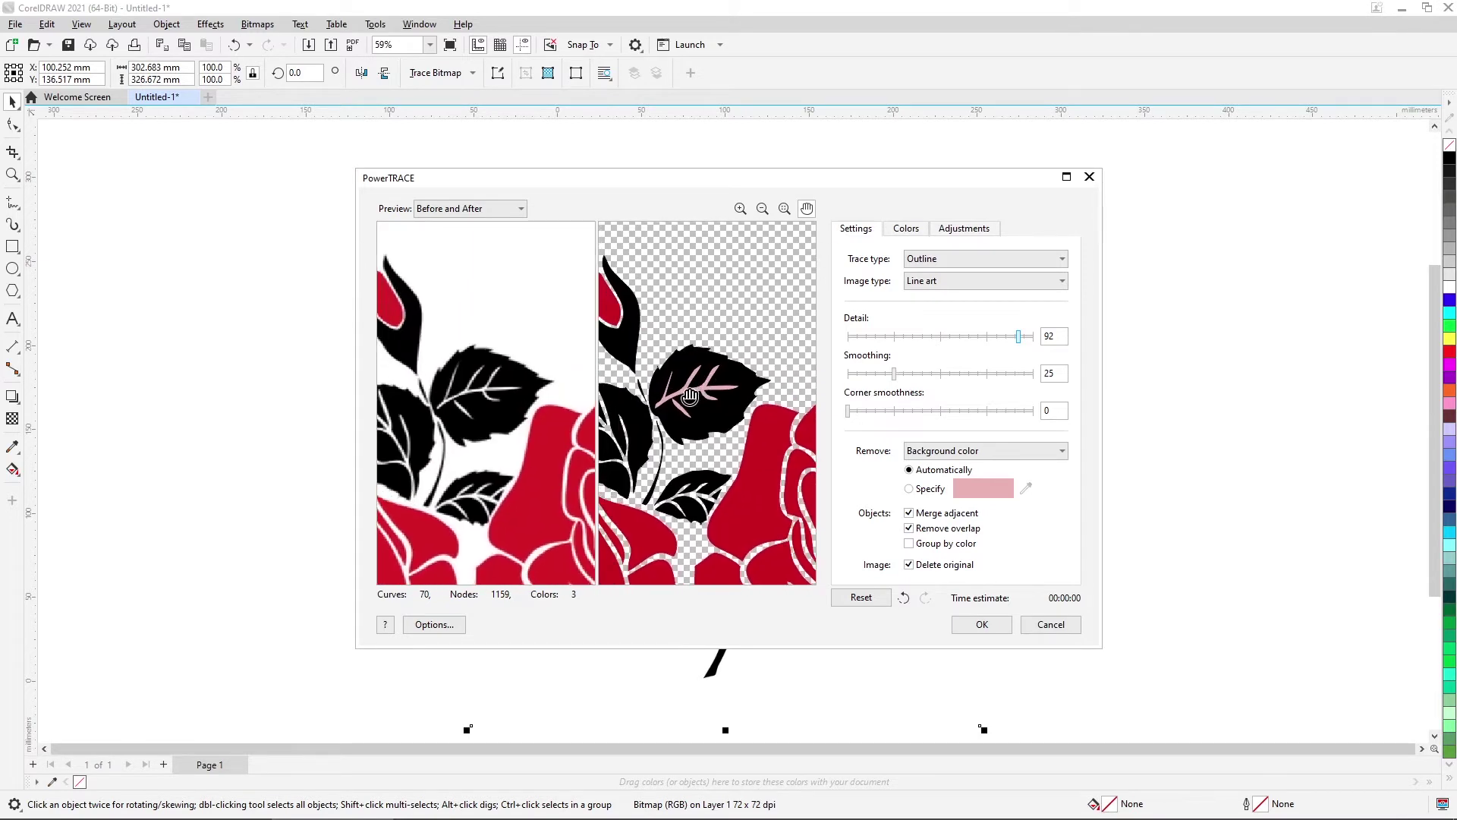
click(986, 454)
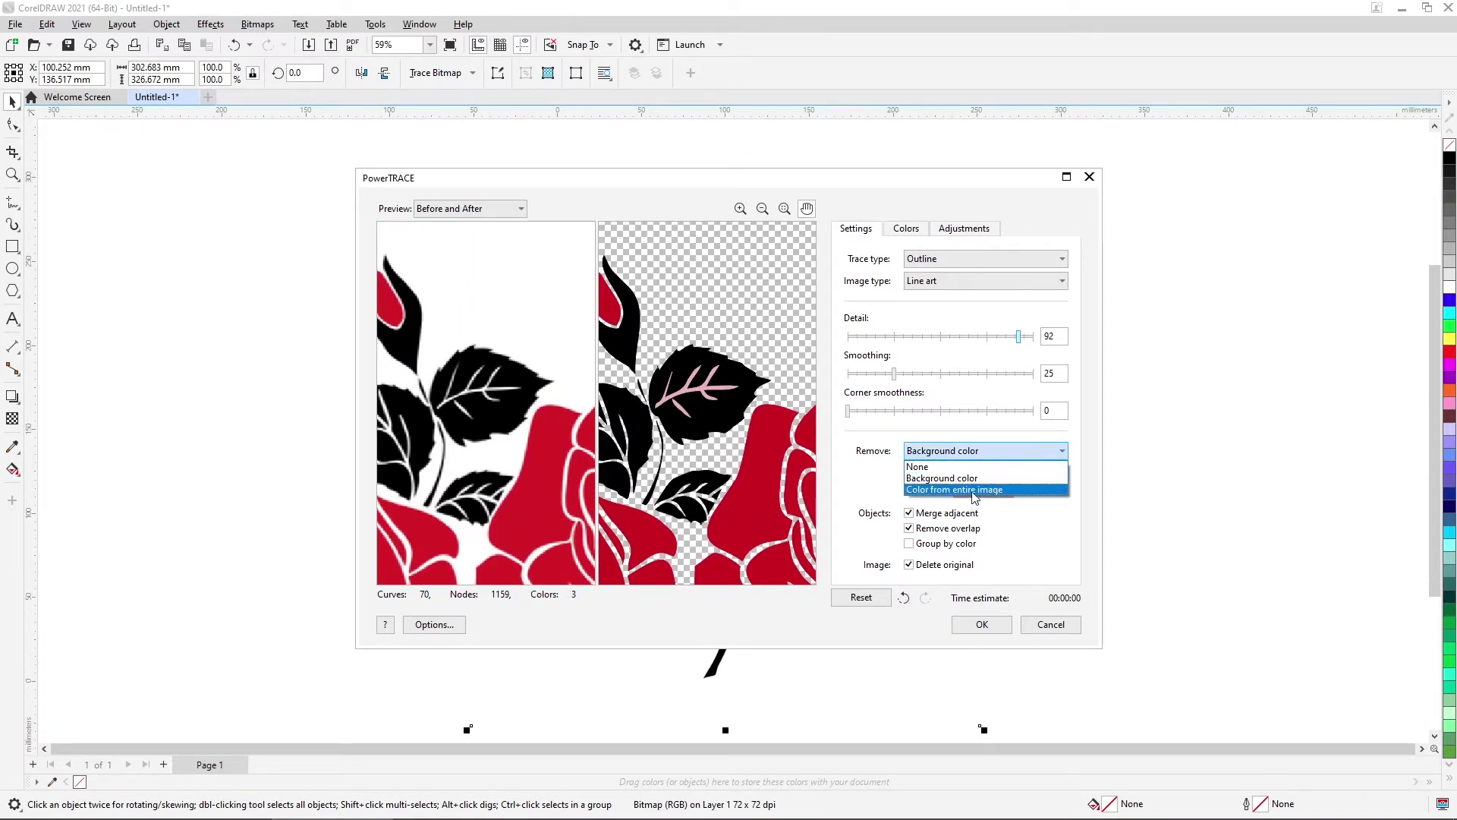
click(972, 490)
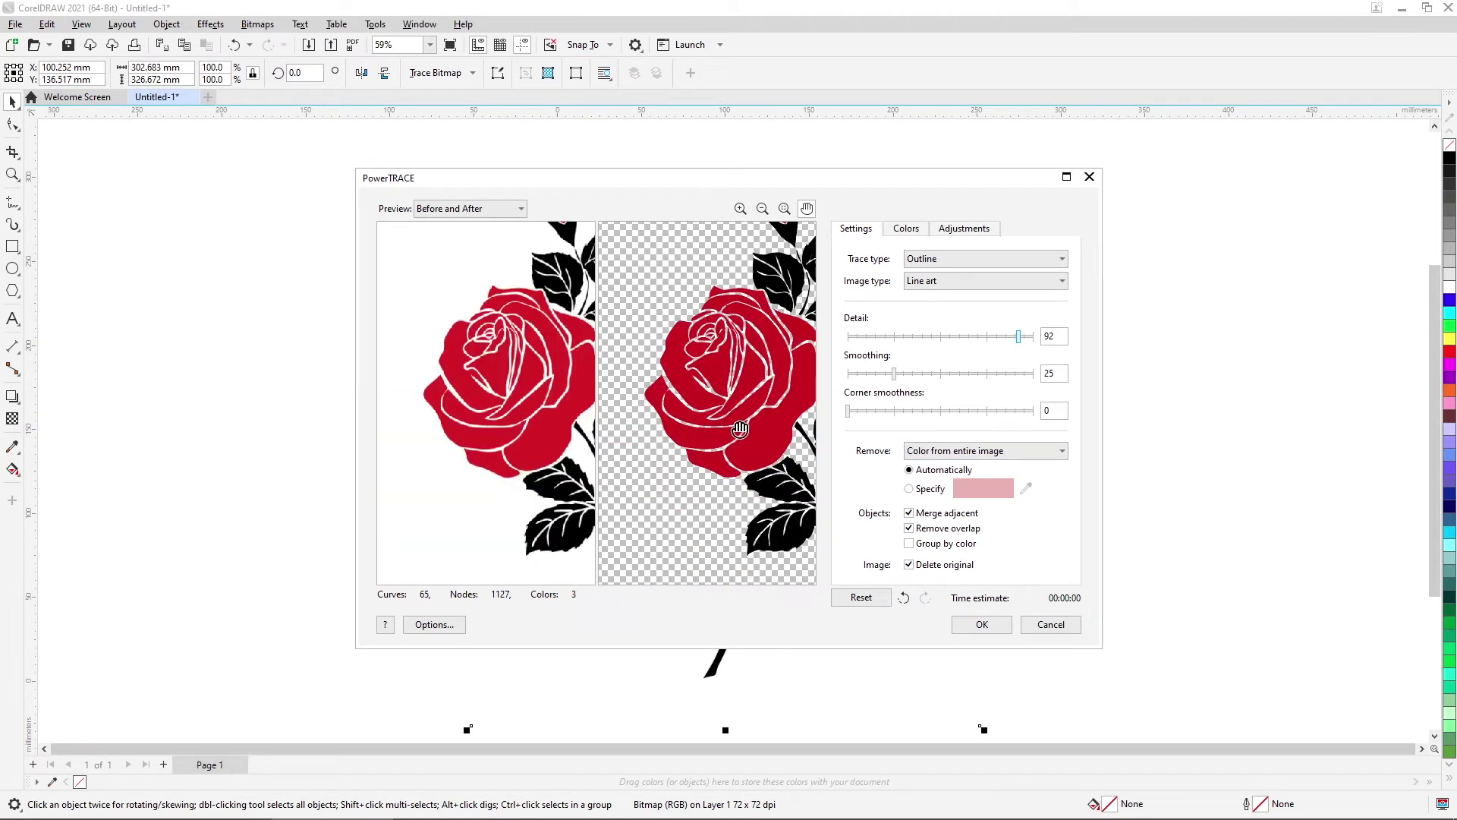
drag(736, 389, 724, 430)
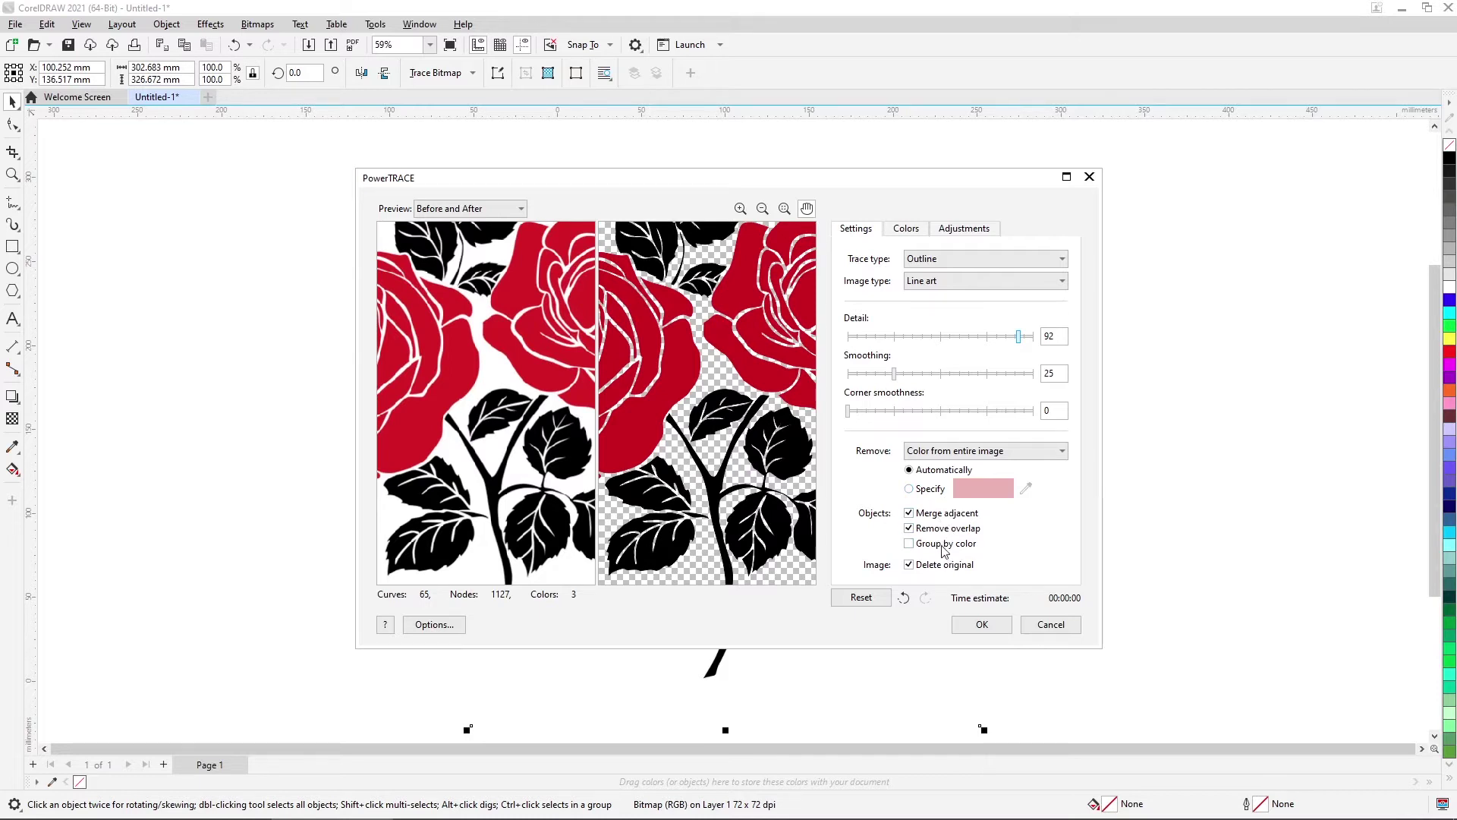
Check the merged palette's colors and examine where black R1 G1 B1 appears in the traced leaves, bud and petals.
click(906, 228)
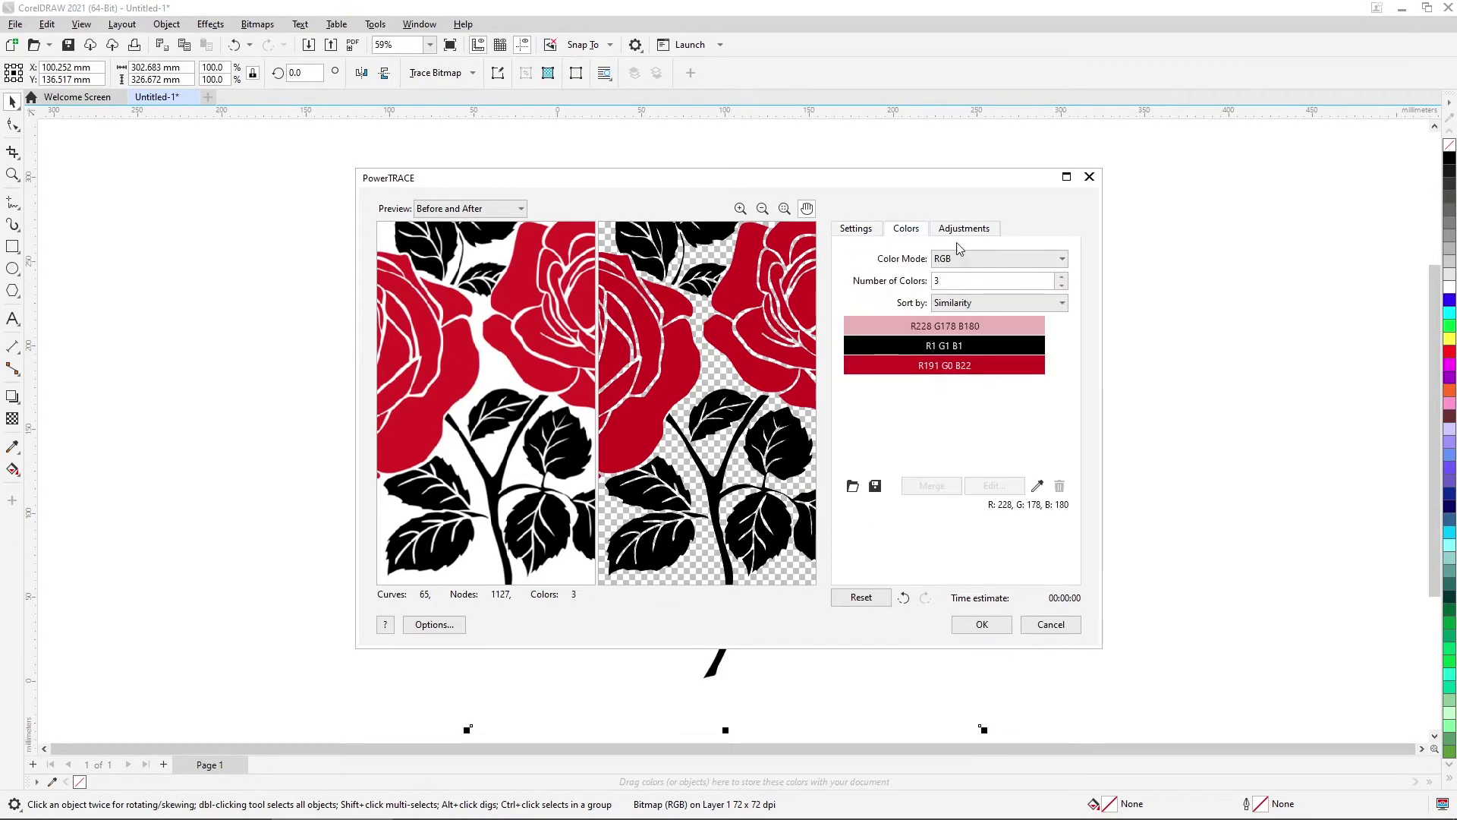
right_click(990, 328)
click(984, 349)
click(962, 327)
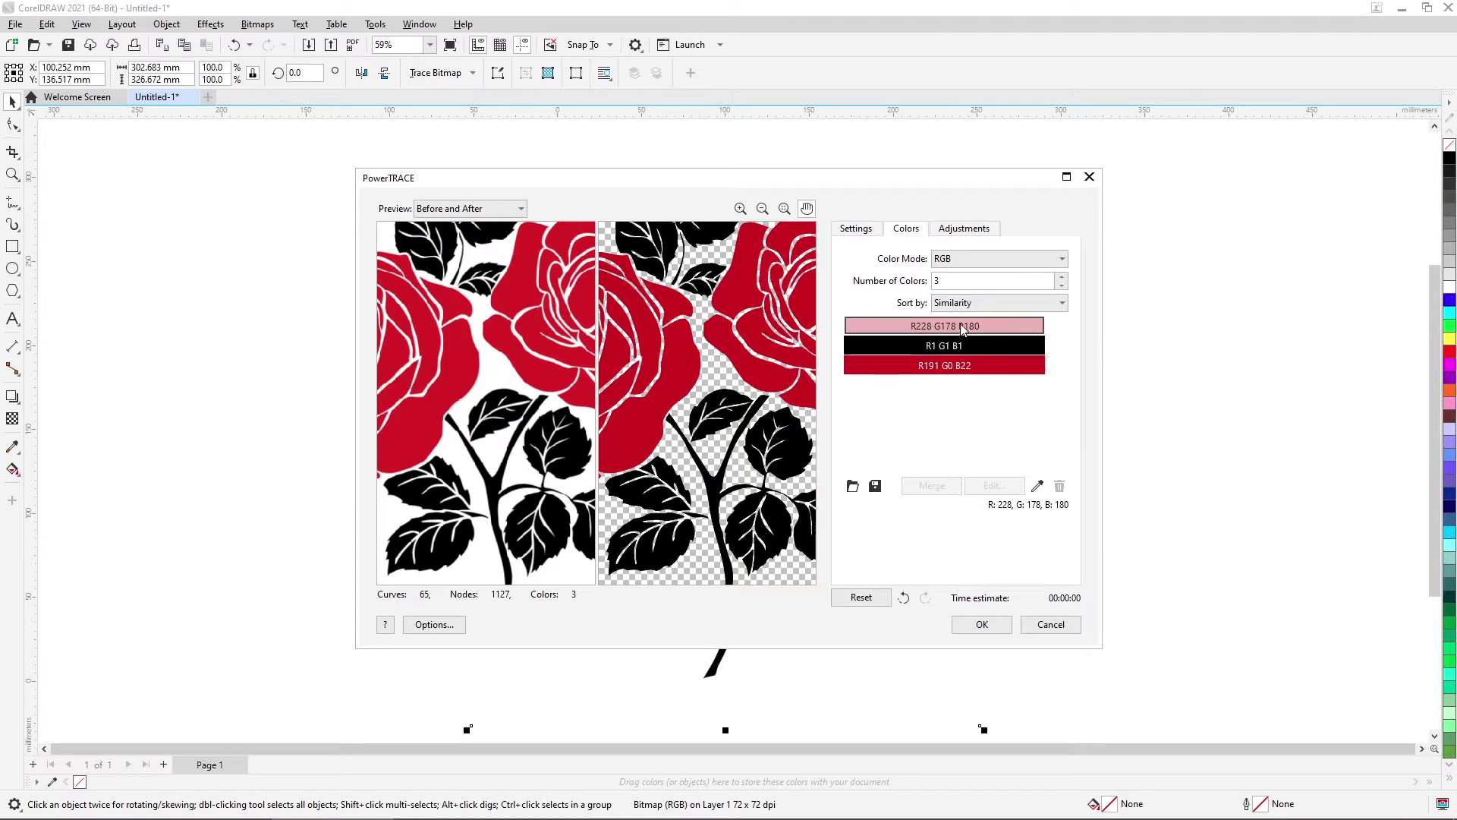
click(969, 366)
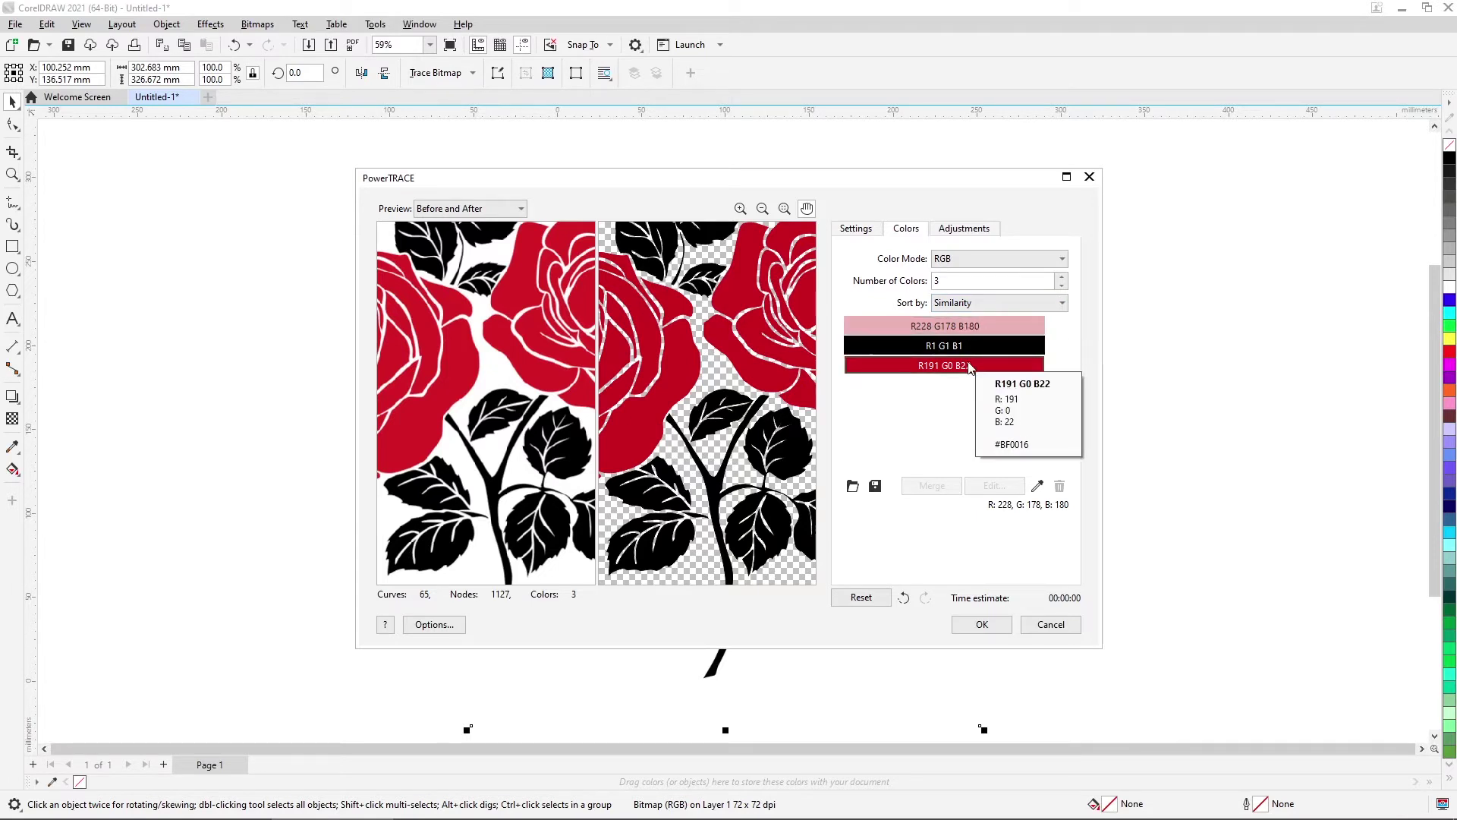
click(856, 229)
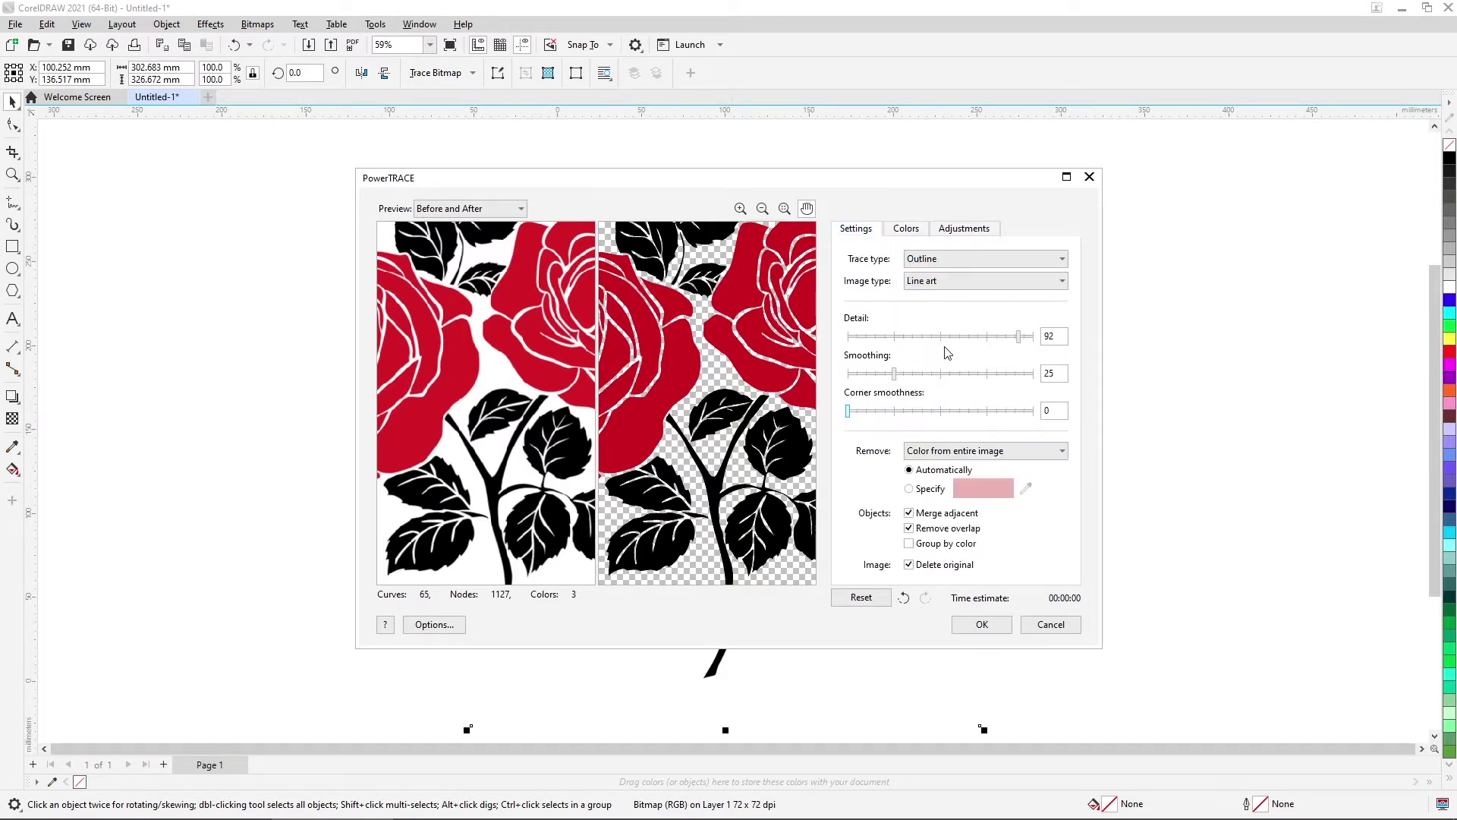
scroll(731, 379, up, 3)
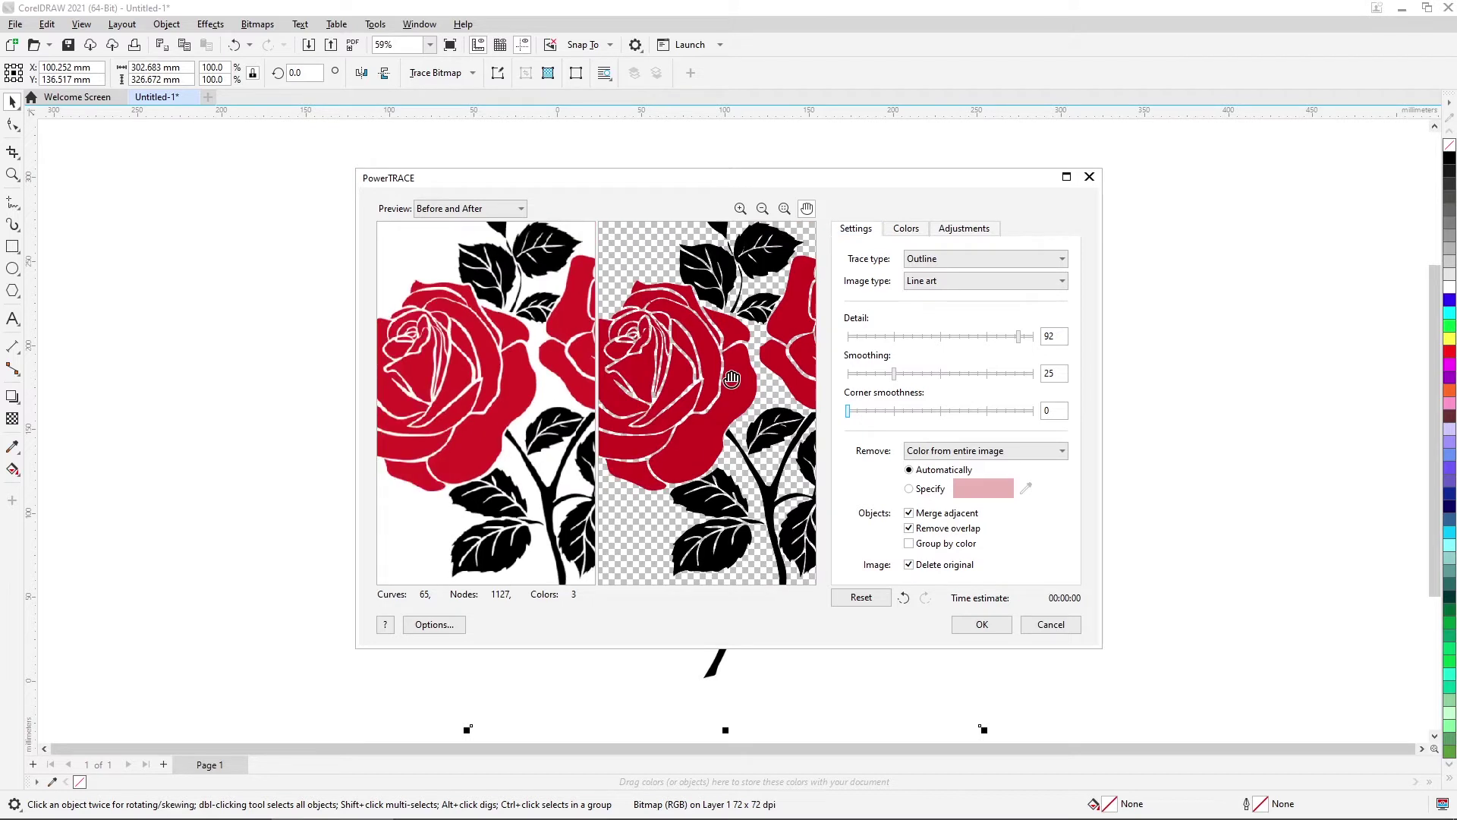
scroll(729, 319, up, 3)
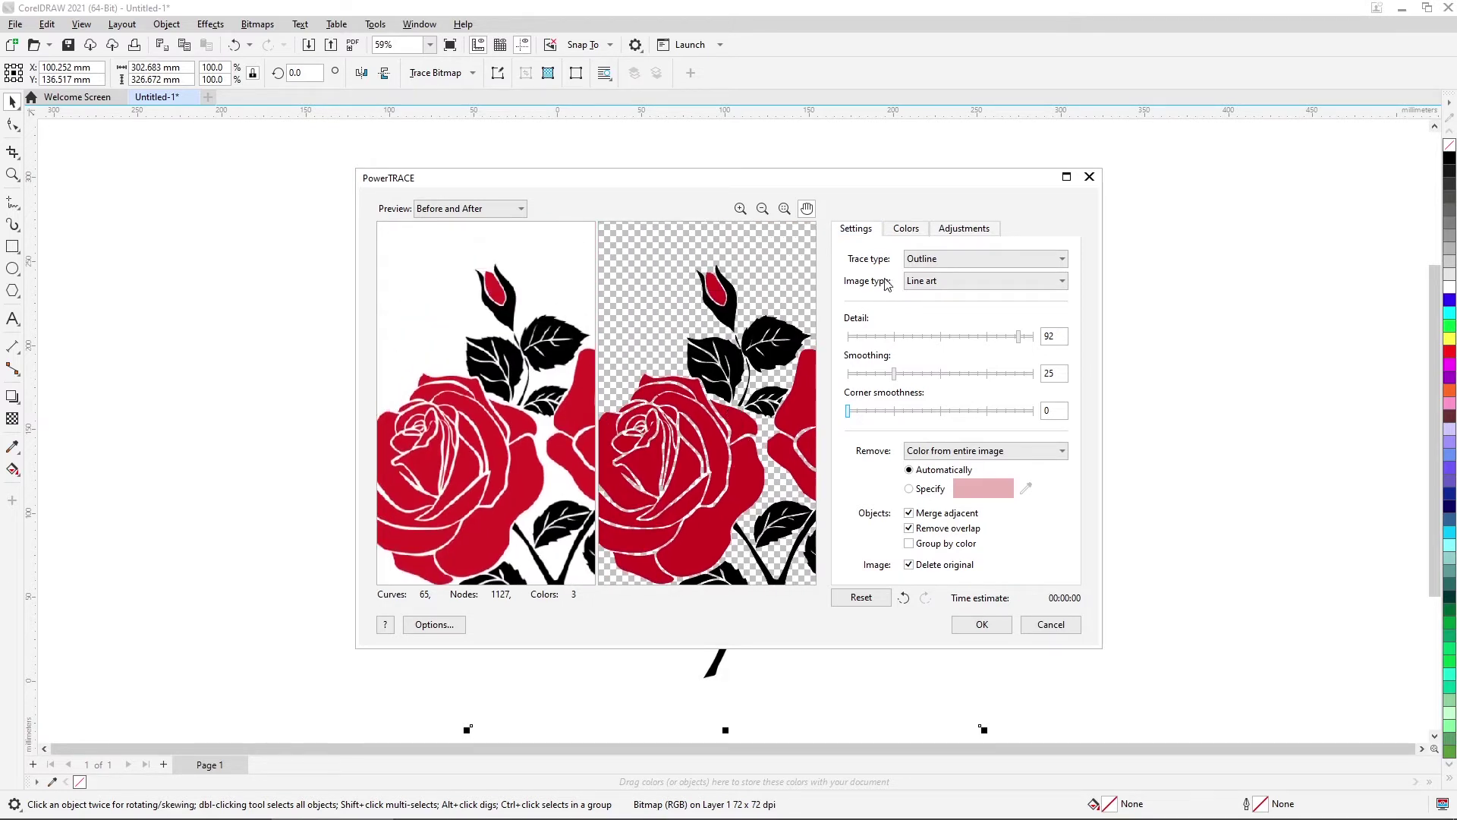
click(906, 230)
click(979, 349)
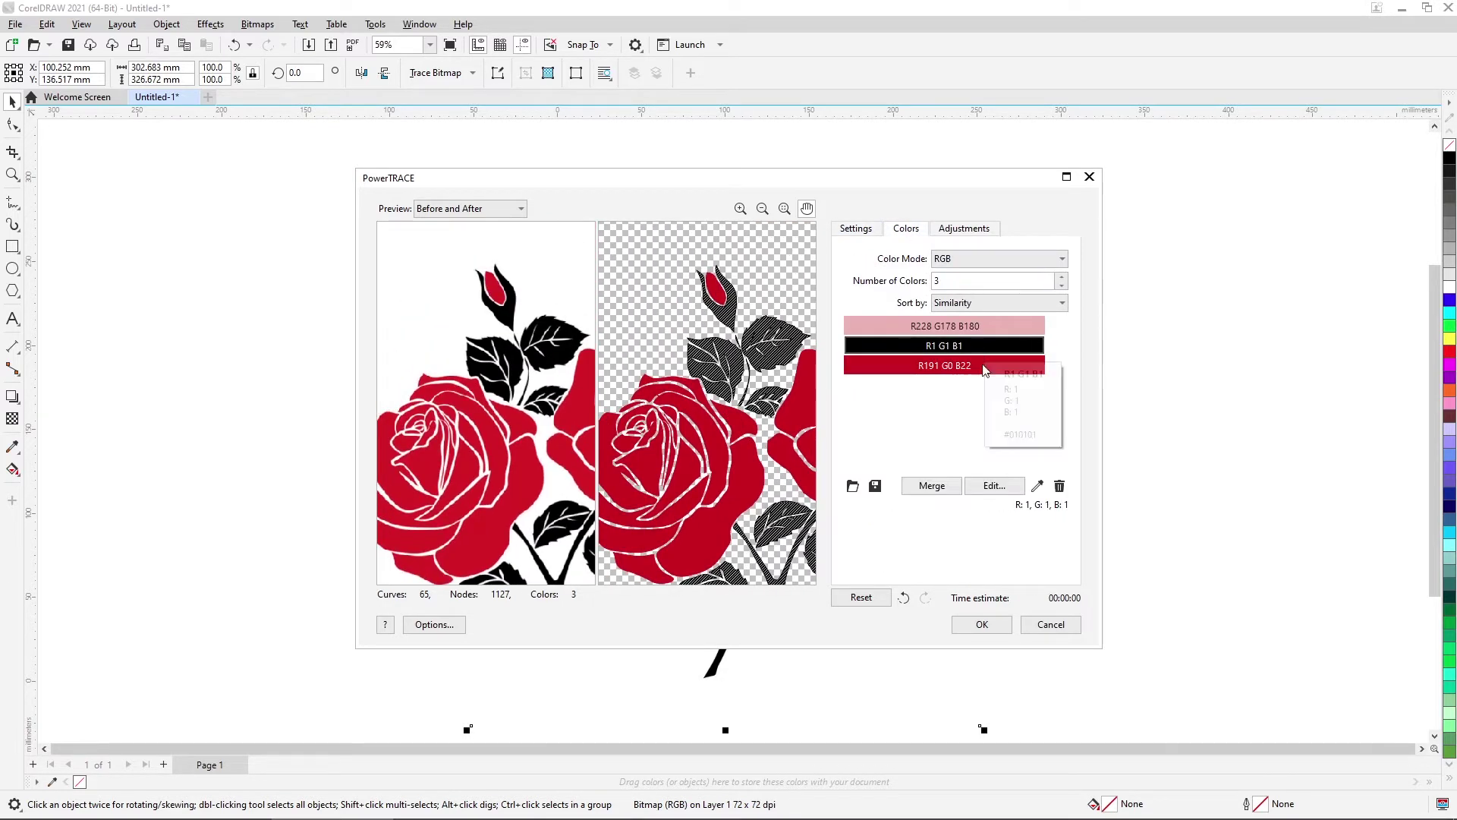
drag(750, 373, 804, 357)
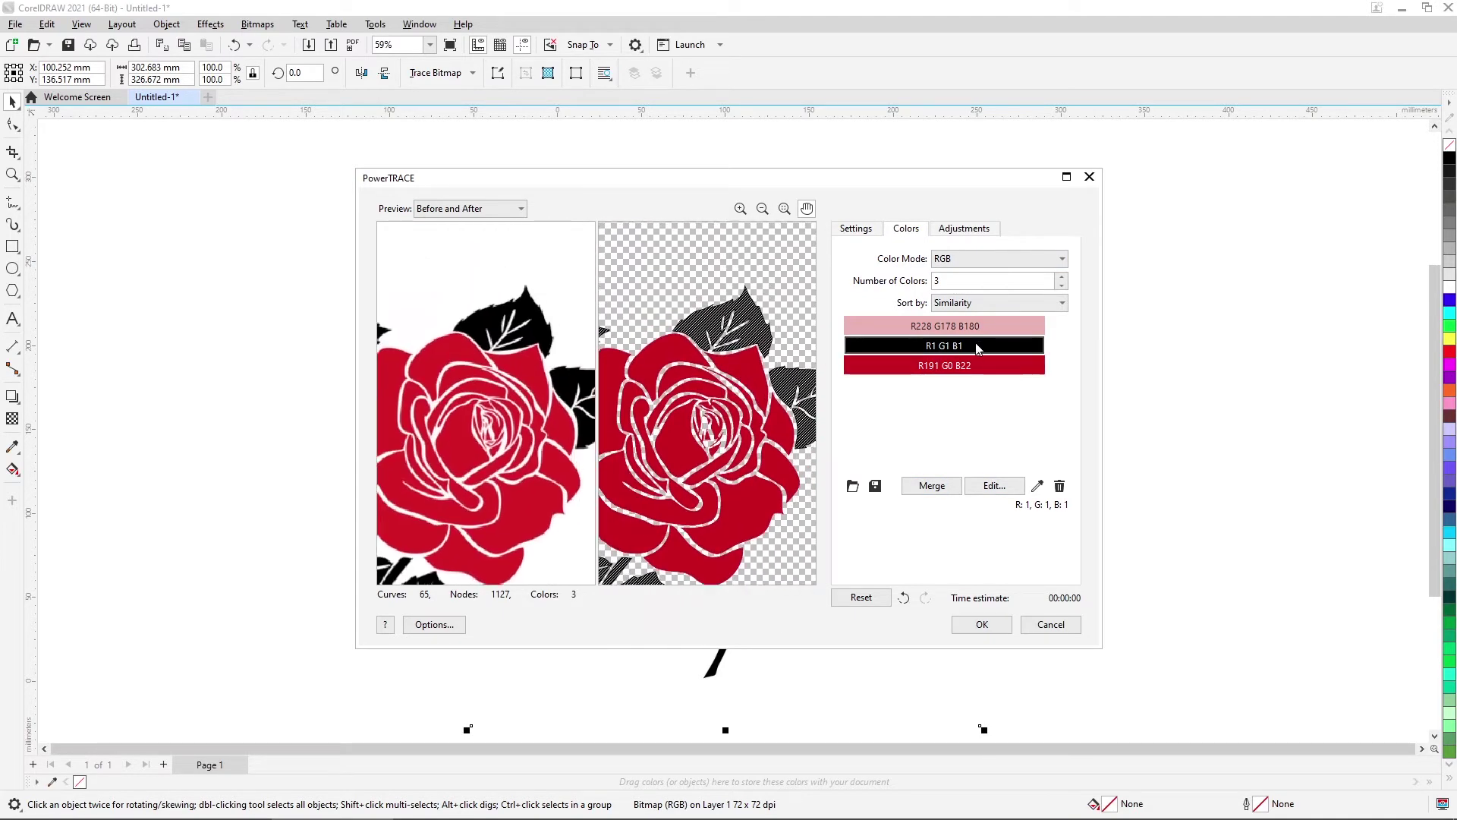
Replace the trace color R1 G1 B1 with pure Black from the RGB Palette.
click(990, 485)
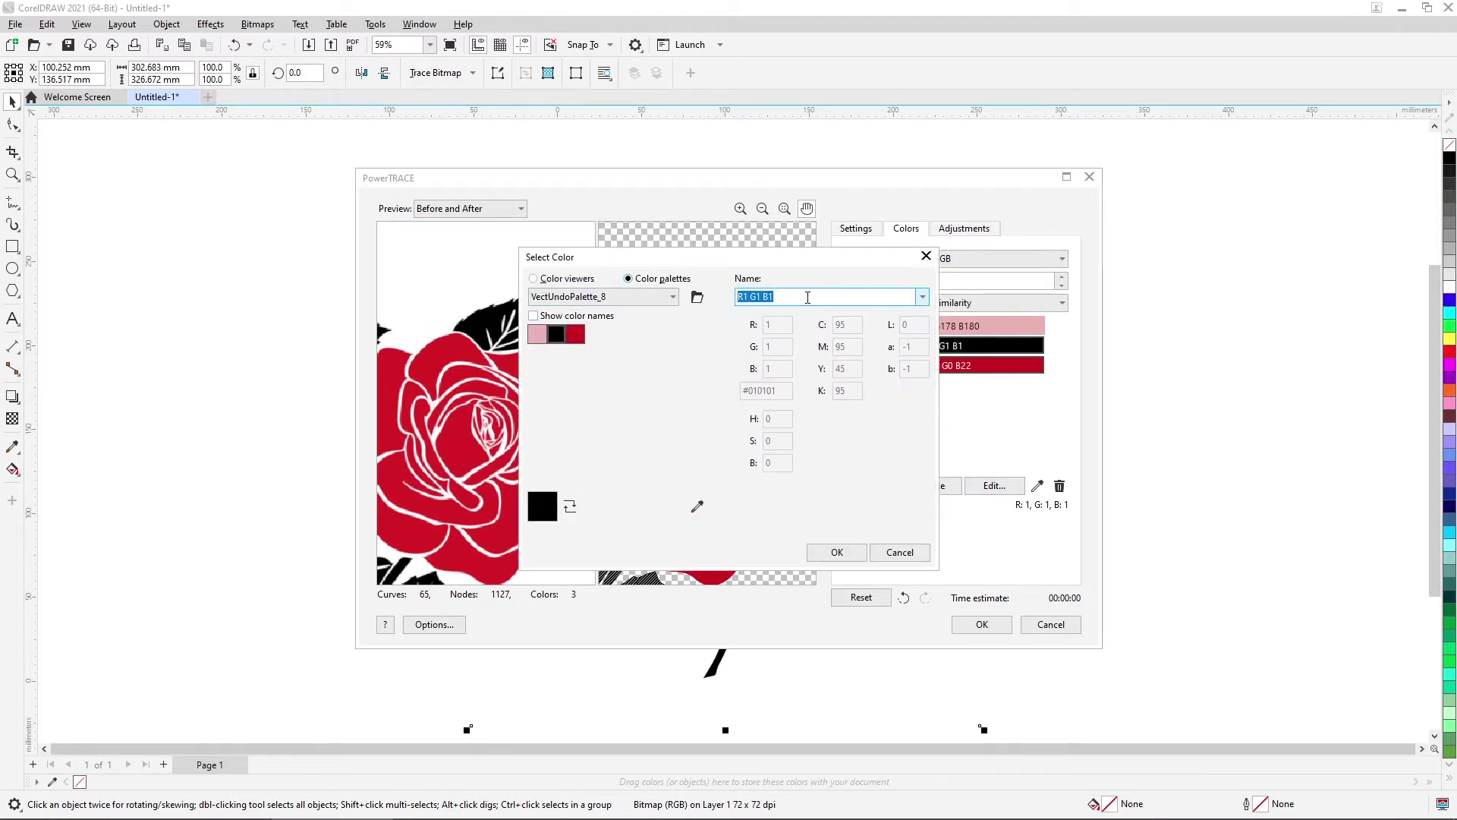
click(671, 300)
click(673, 299)
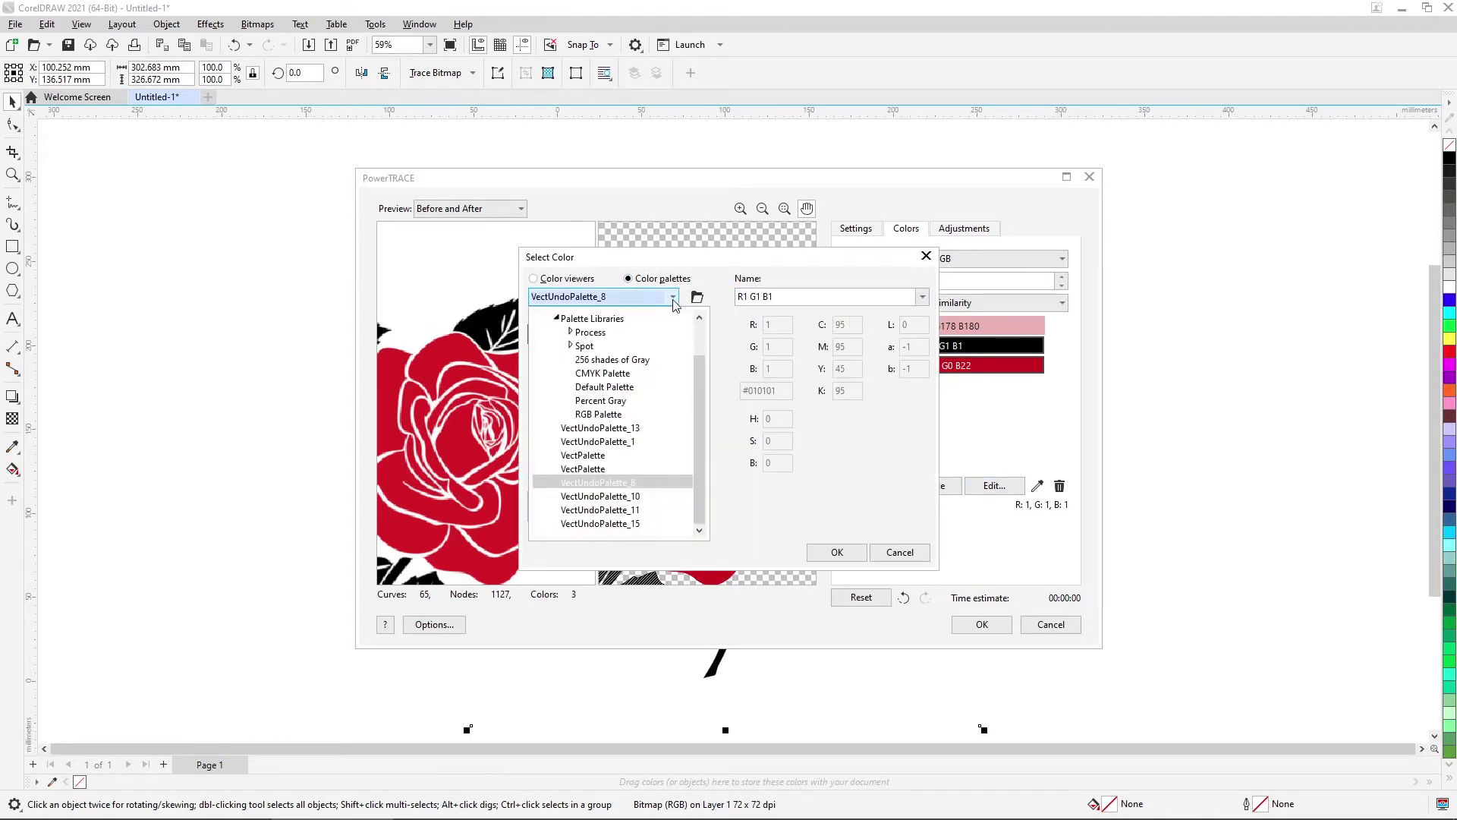
click(615, 414)
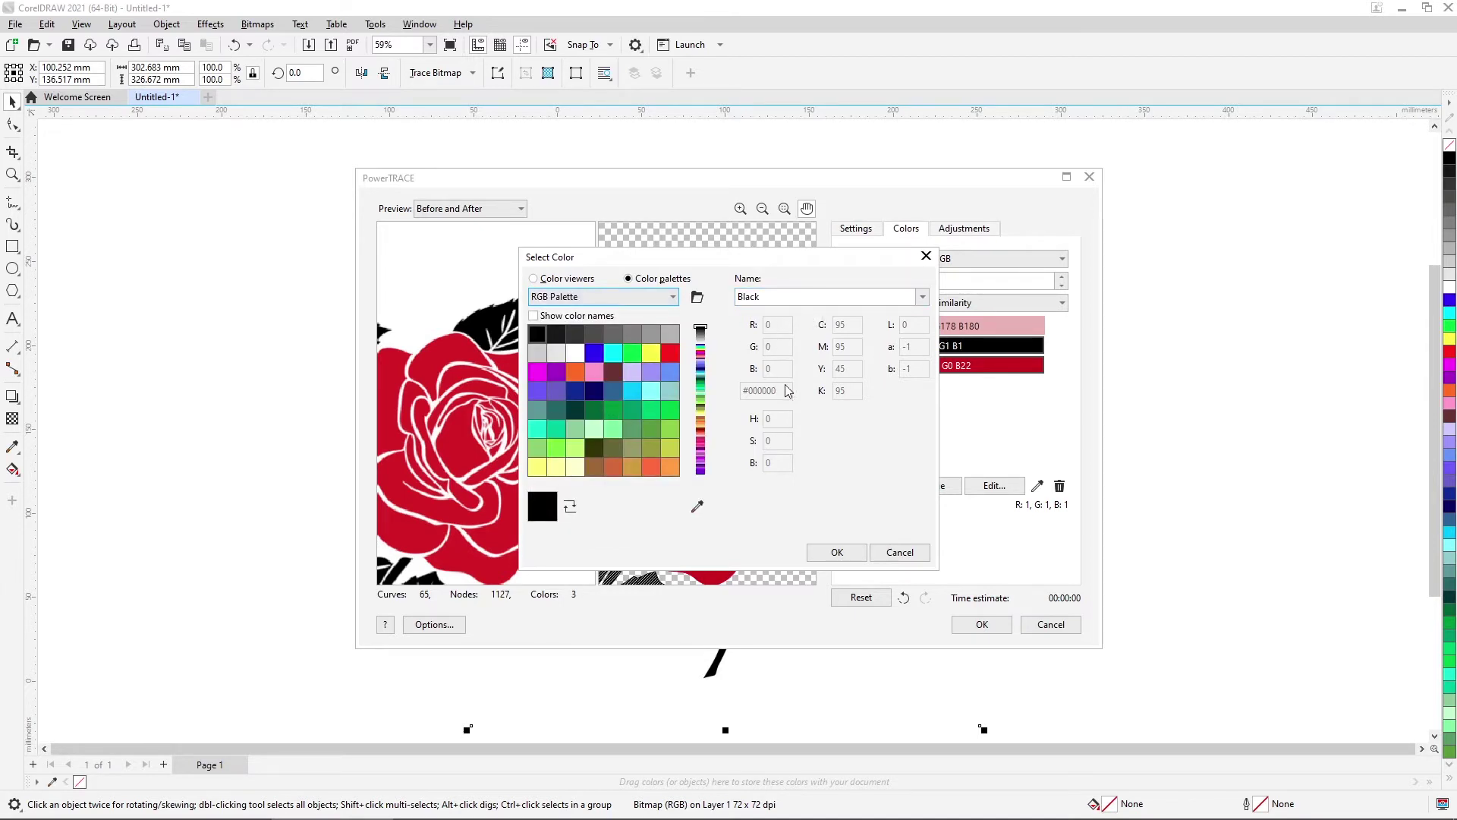
click(837, 552)
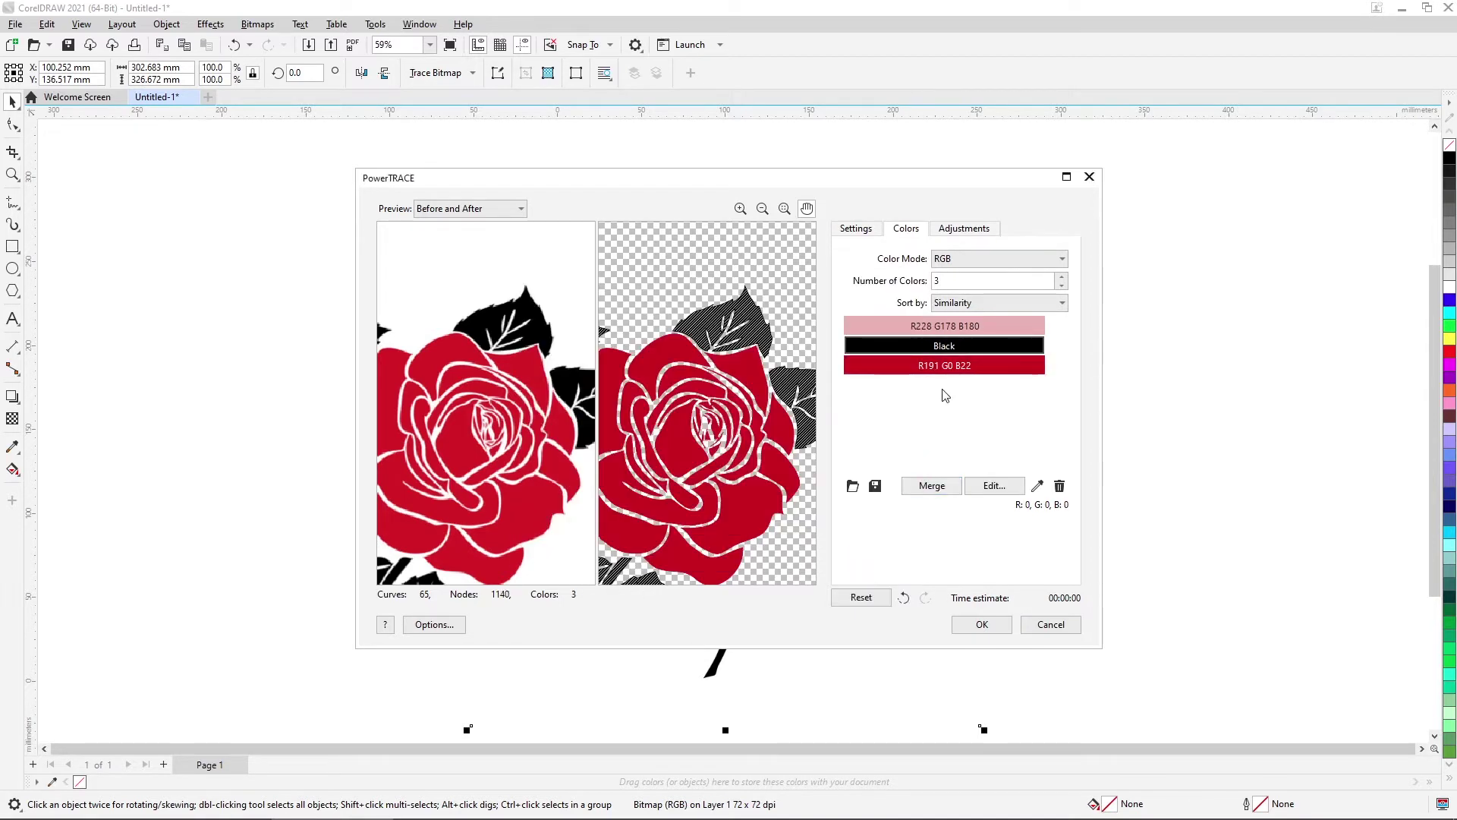
Check the traced petals and leaves against the original, then accept the trace and move the vector roses clear of the source bitmap.
ctrl+click(971, 367)
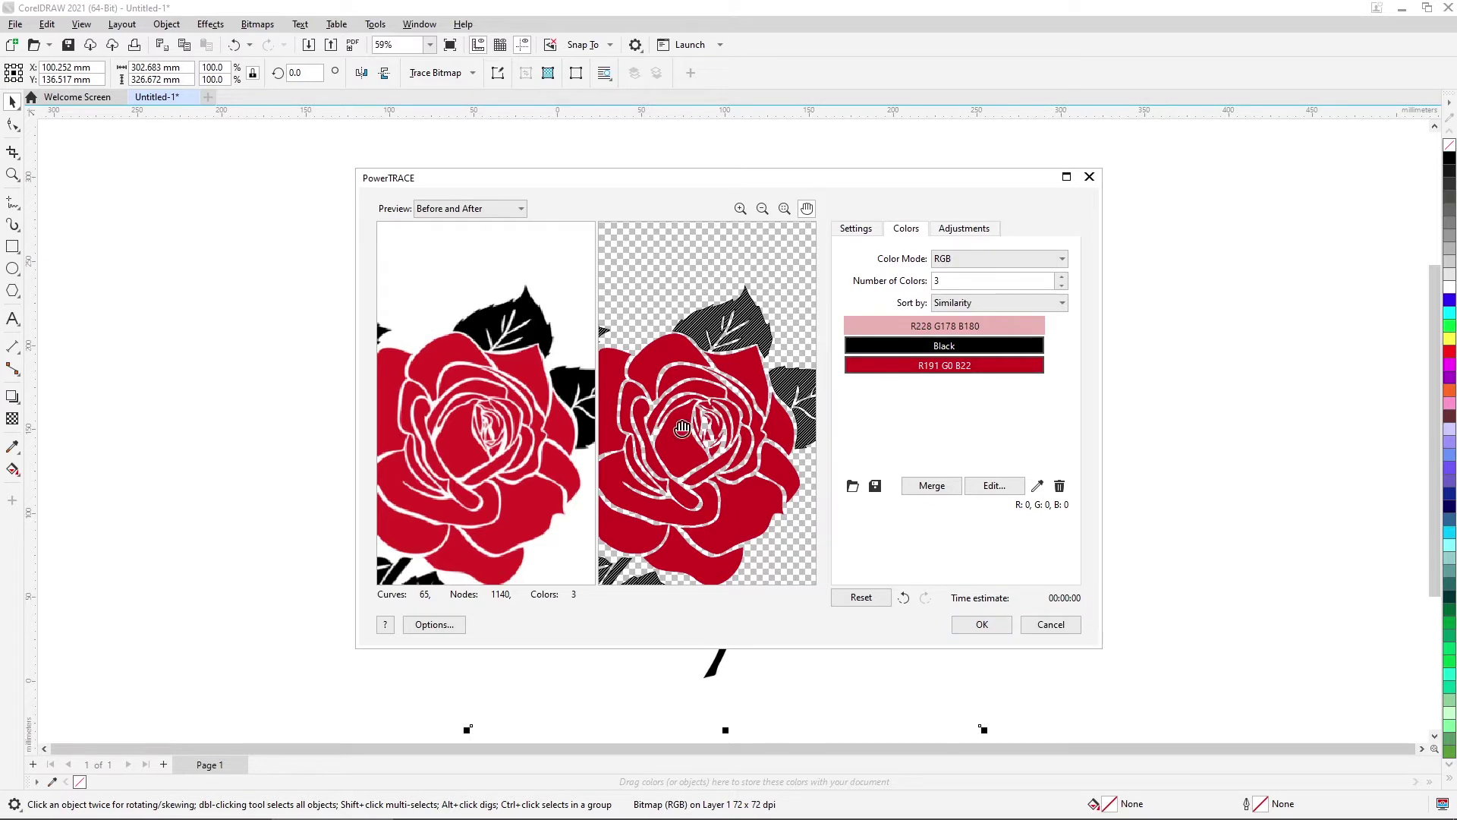
scroll(718, 422, up, 2)
scroll(696, 413, down, 1)
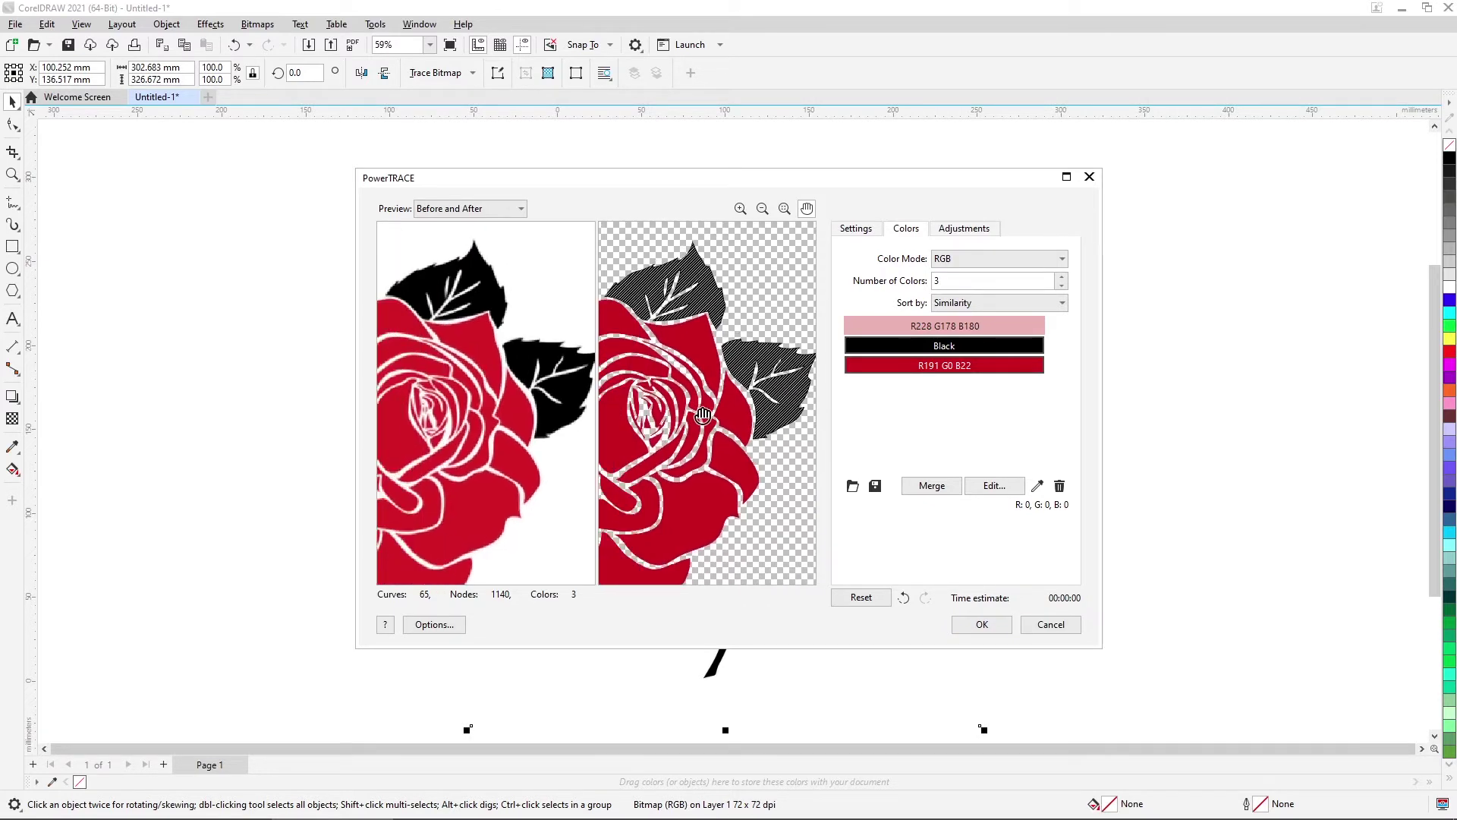
drag(696, 412, 741, 423)
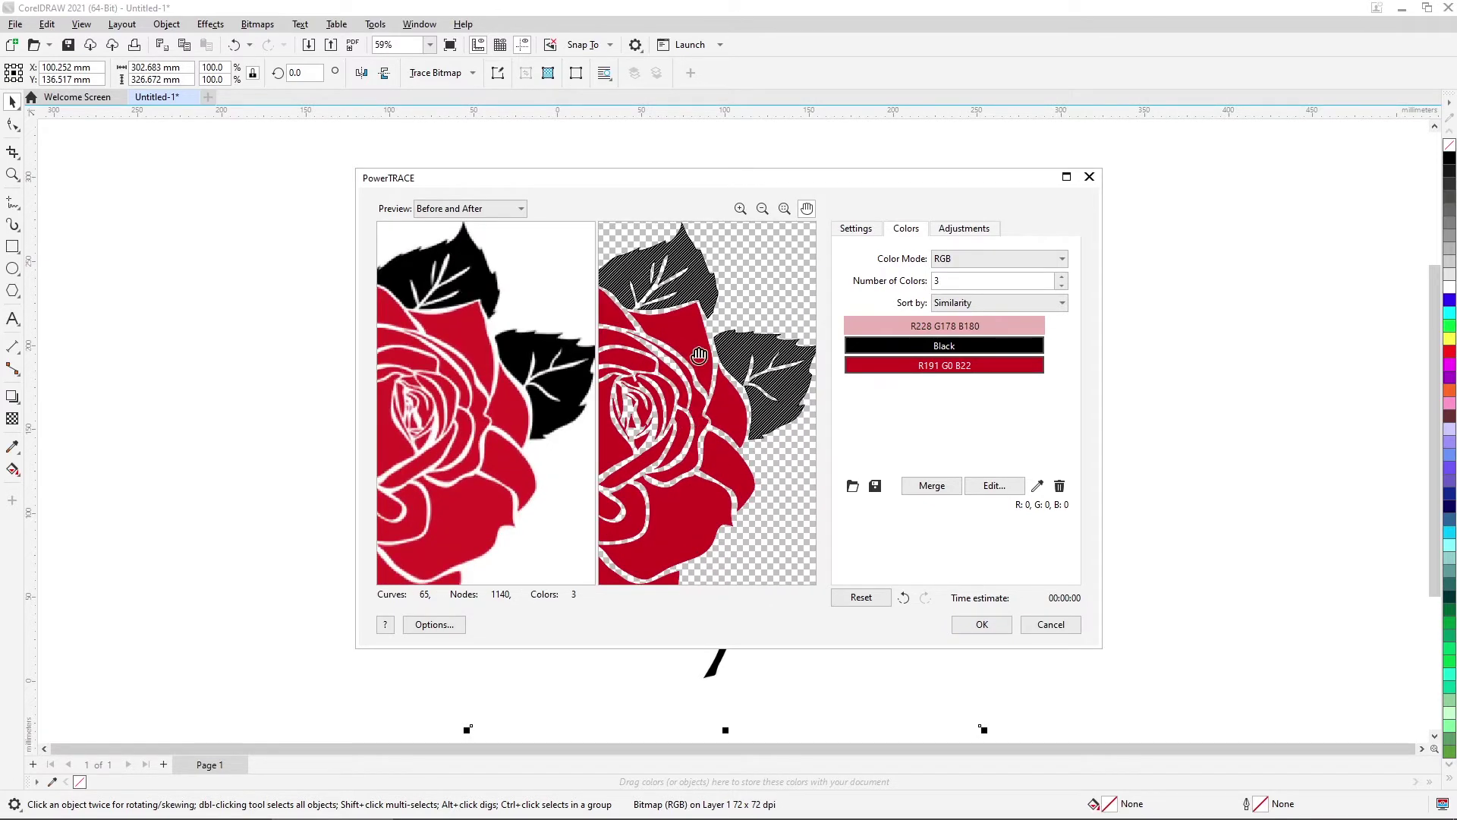
scroll(731, 380, up, 1)
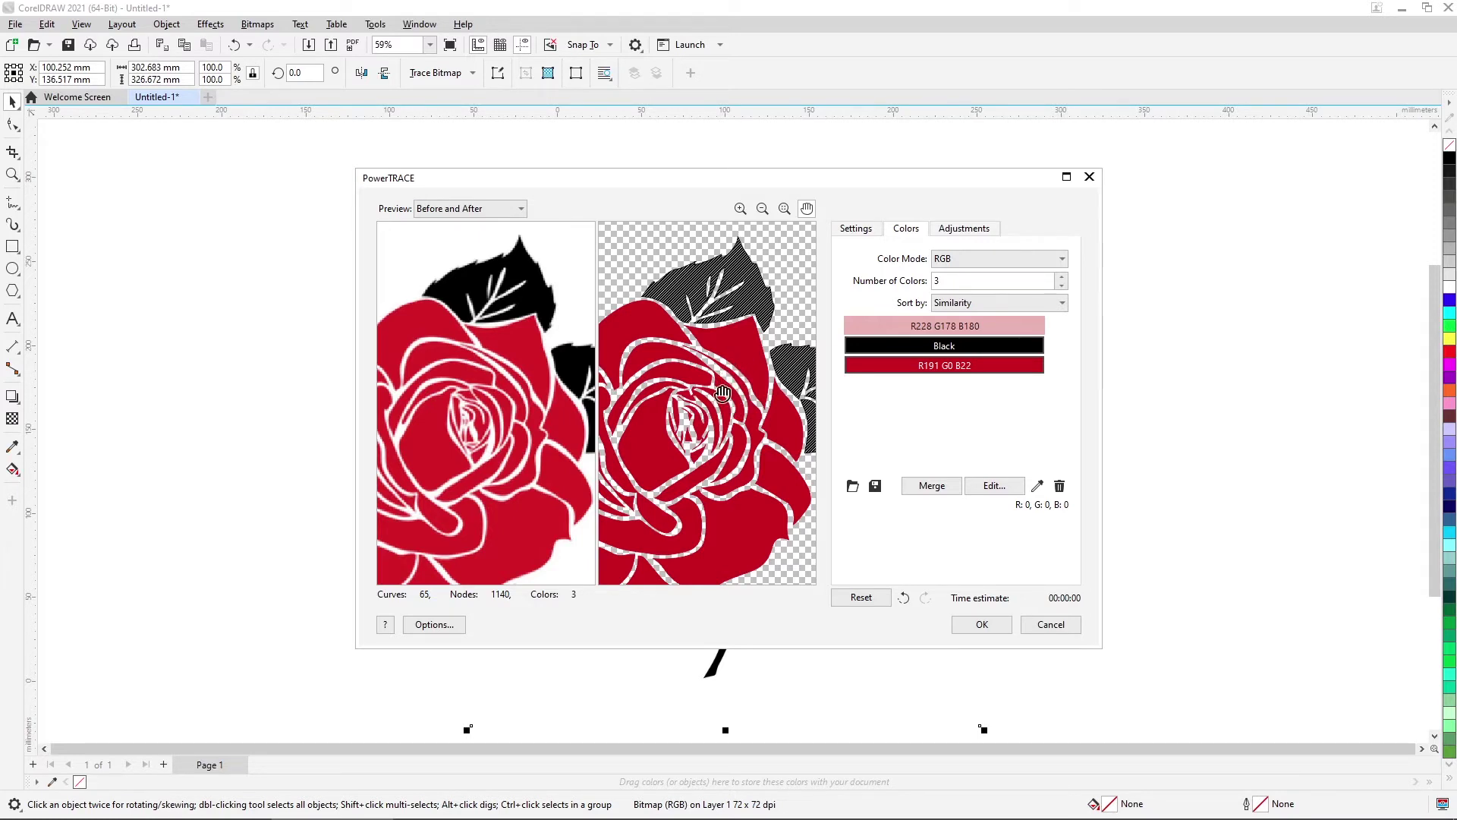
click(989, 622)
mouse_move(773, 360)
mouse_down()
mouse_move(1252, 356)
mouse_move(1160, 360)
mouse_up()
mouse_move(1211, 407)
mouse_down()
mouse_move(1013, 309)
mouse_move(1097, 368)
mouse_move(1064, 401)
mouse_move(400, 339)
mouse_move(819, 304)
mouse_move(1211, 366)
mouse_move(1188, 358)
mouse_up()
Delete the original rose bitmap and place the traced vector group on the page.
click(752, 384)
drag(753, 385, 649, 372)
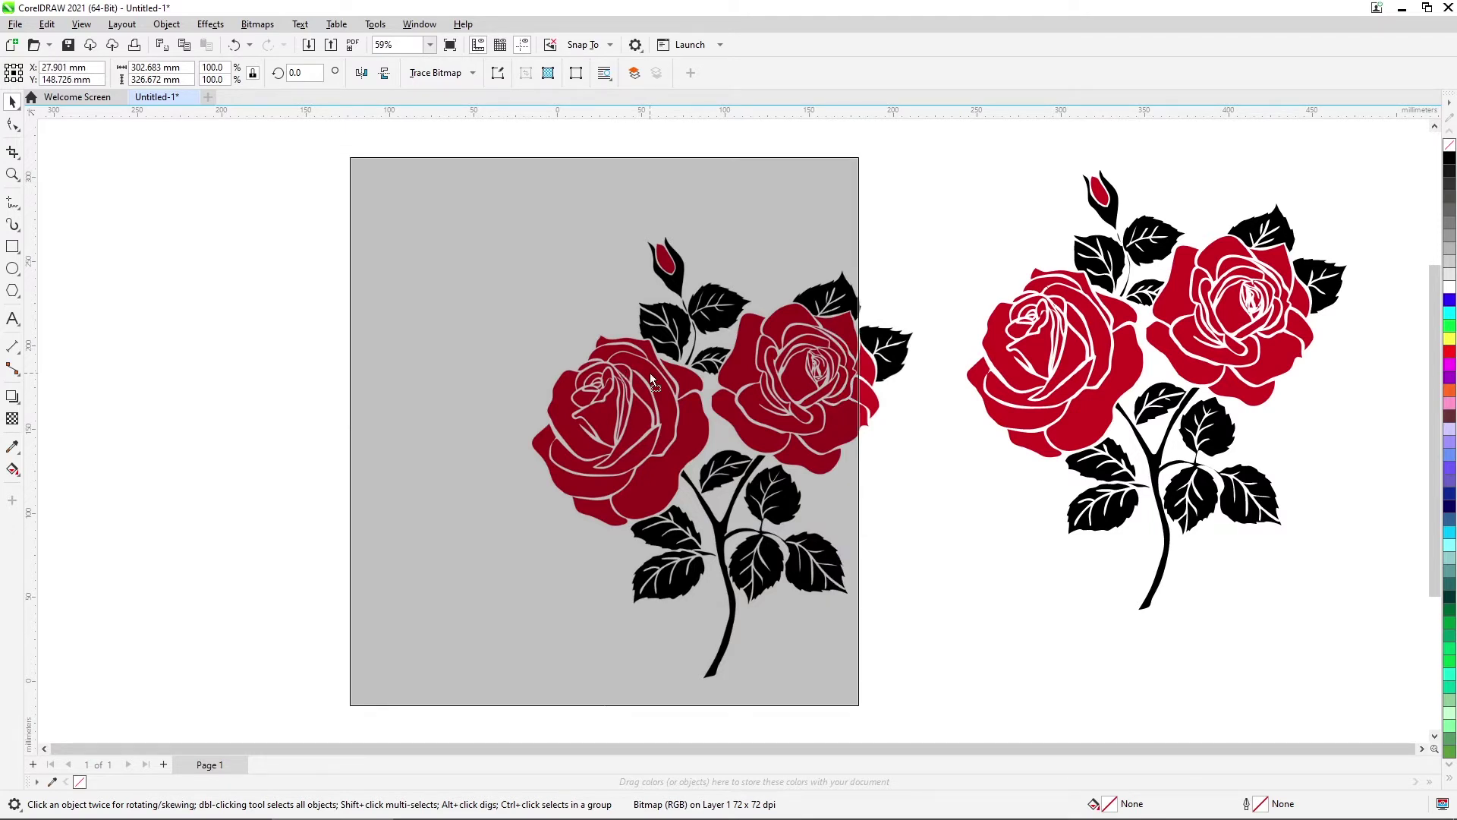
drag(650, 372, 648, 372)
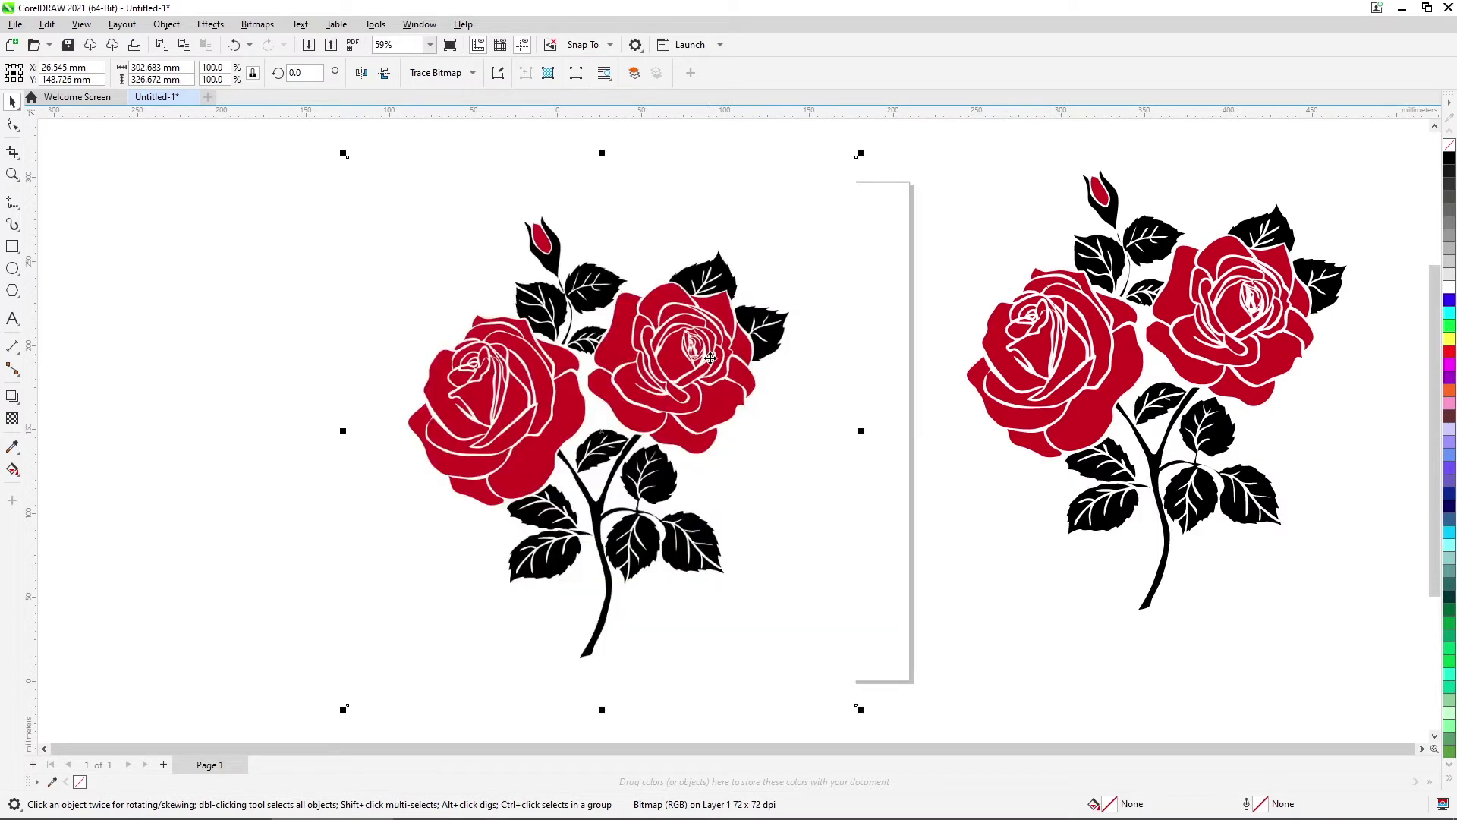
key(Delete)
drag(1280, 292, 848, 313)
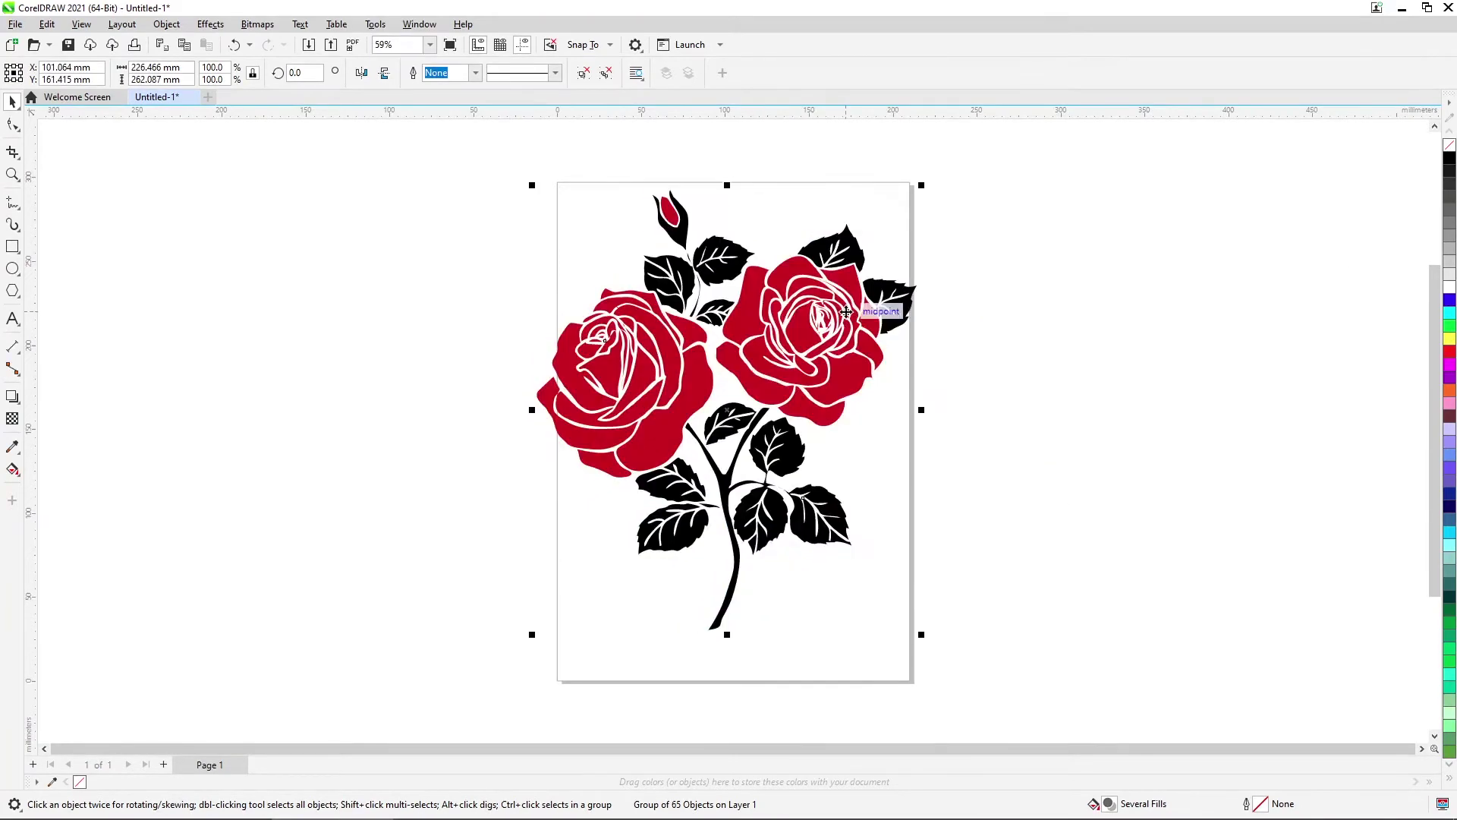
click(1017, 430)
Examine the edges of the traced petals and leaves at high magnification for smooth vector outlines.
scroll(827, 363, up, 10)
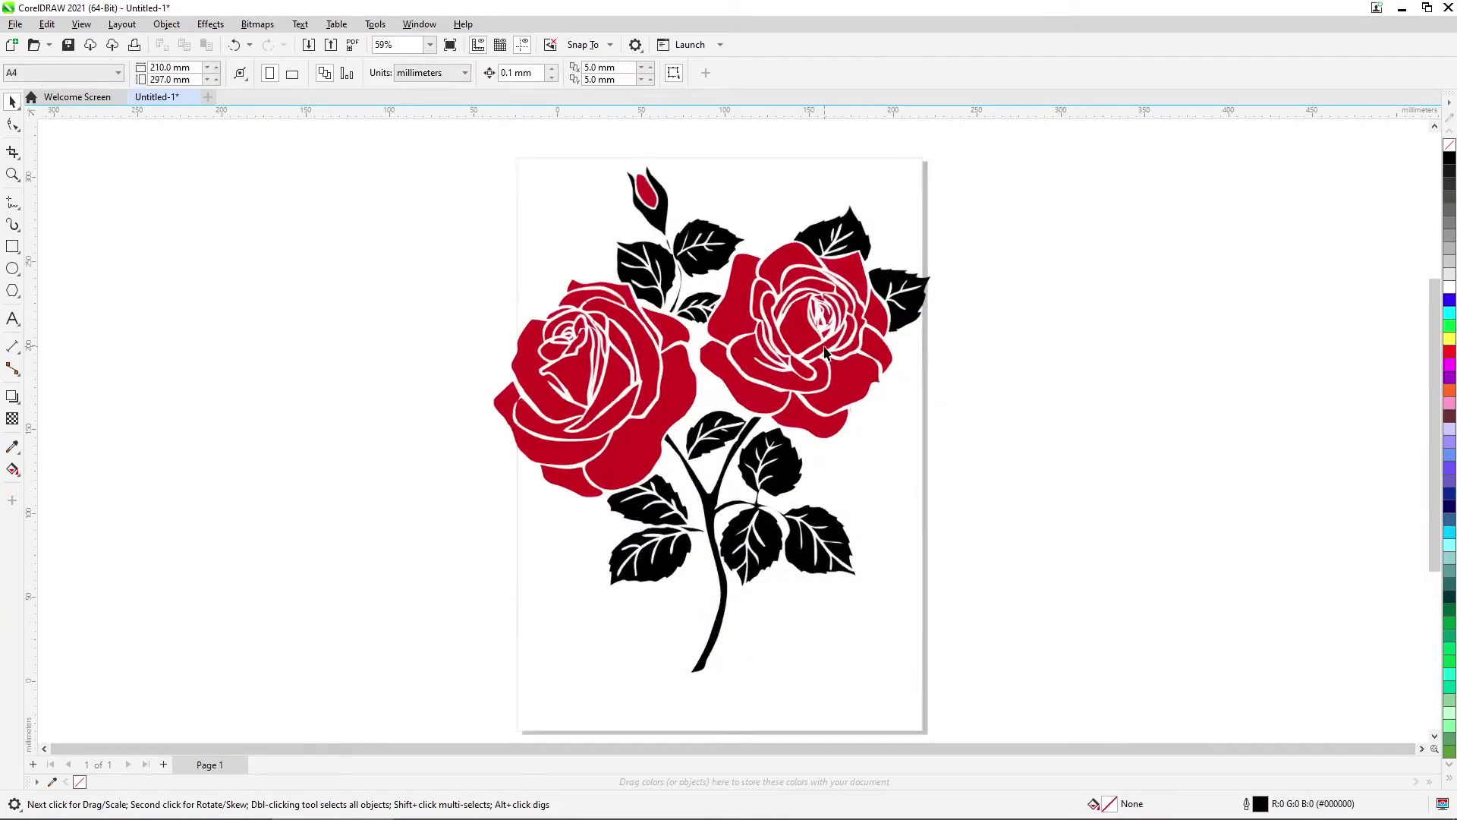
scroll(828, 354, up, 6)
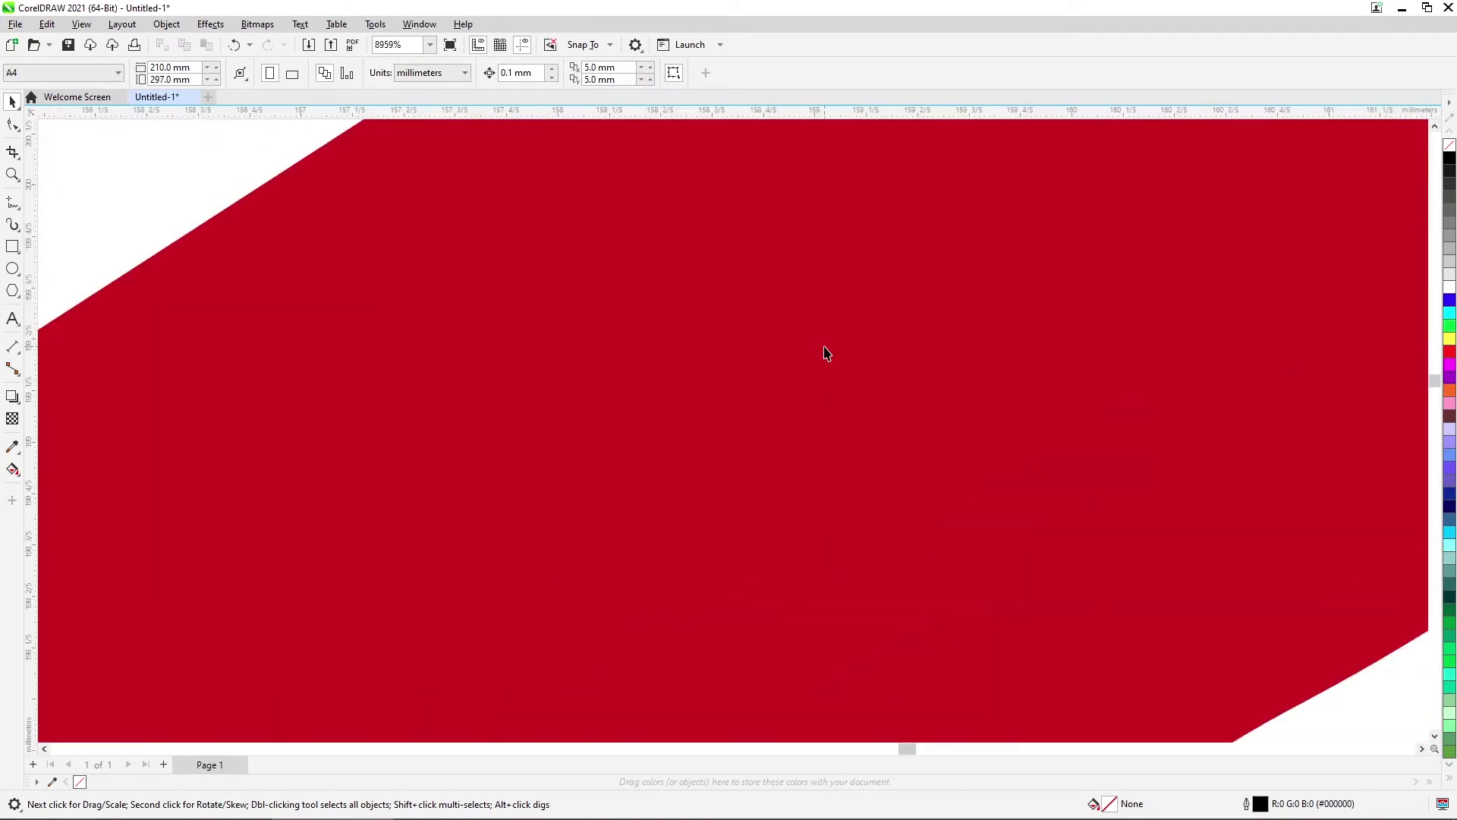
scroll(906, 463, down, 3)
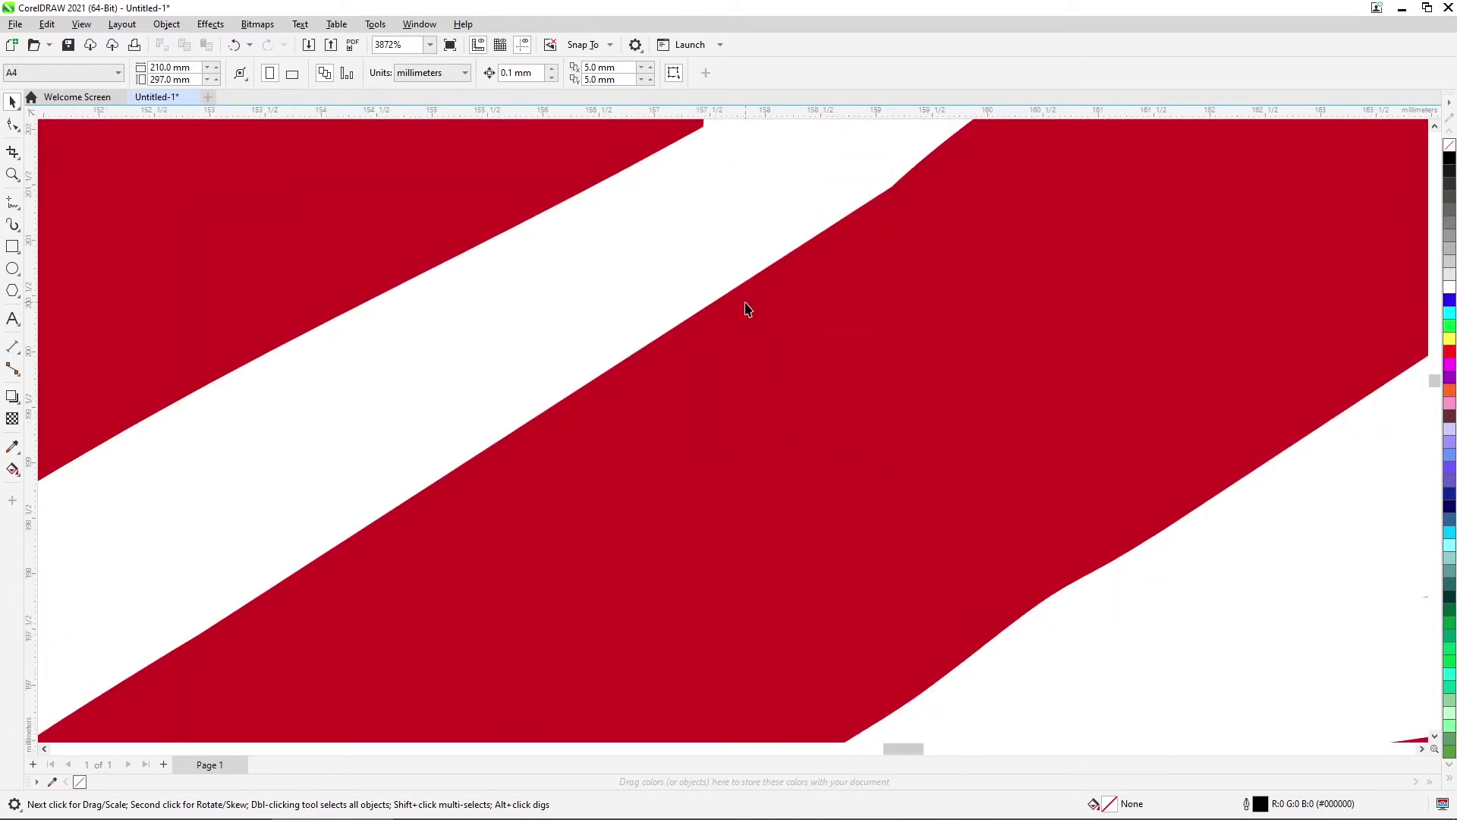
scroll(724, 294, up, 2)
scroll(764, 322, down, 4)
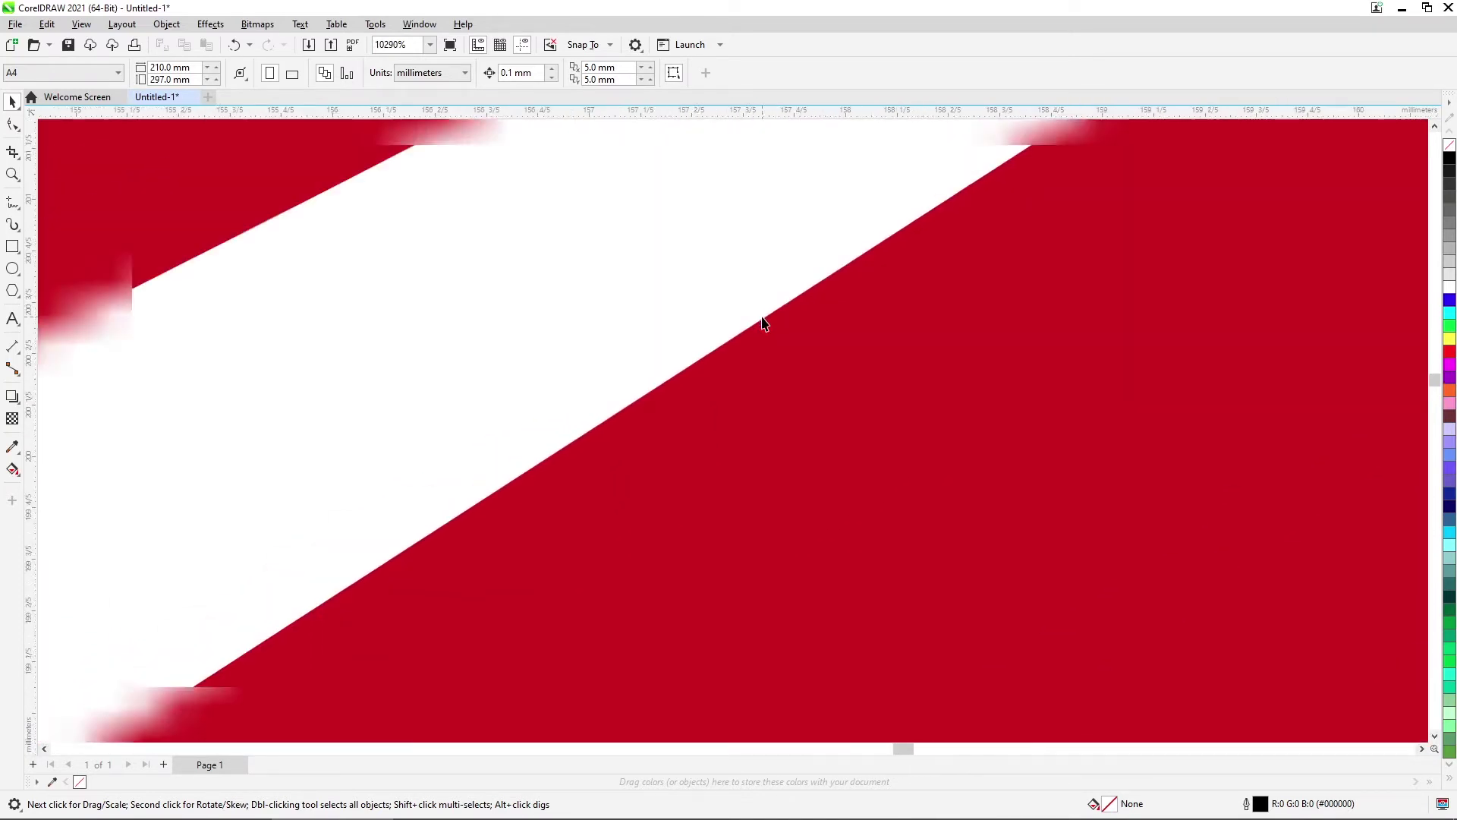
scroll(764, 322, down, 1)
scroll(764, 322, down, 3)
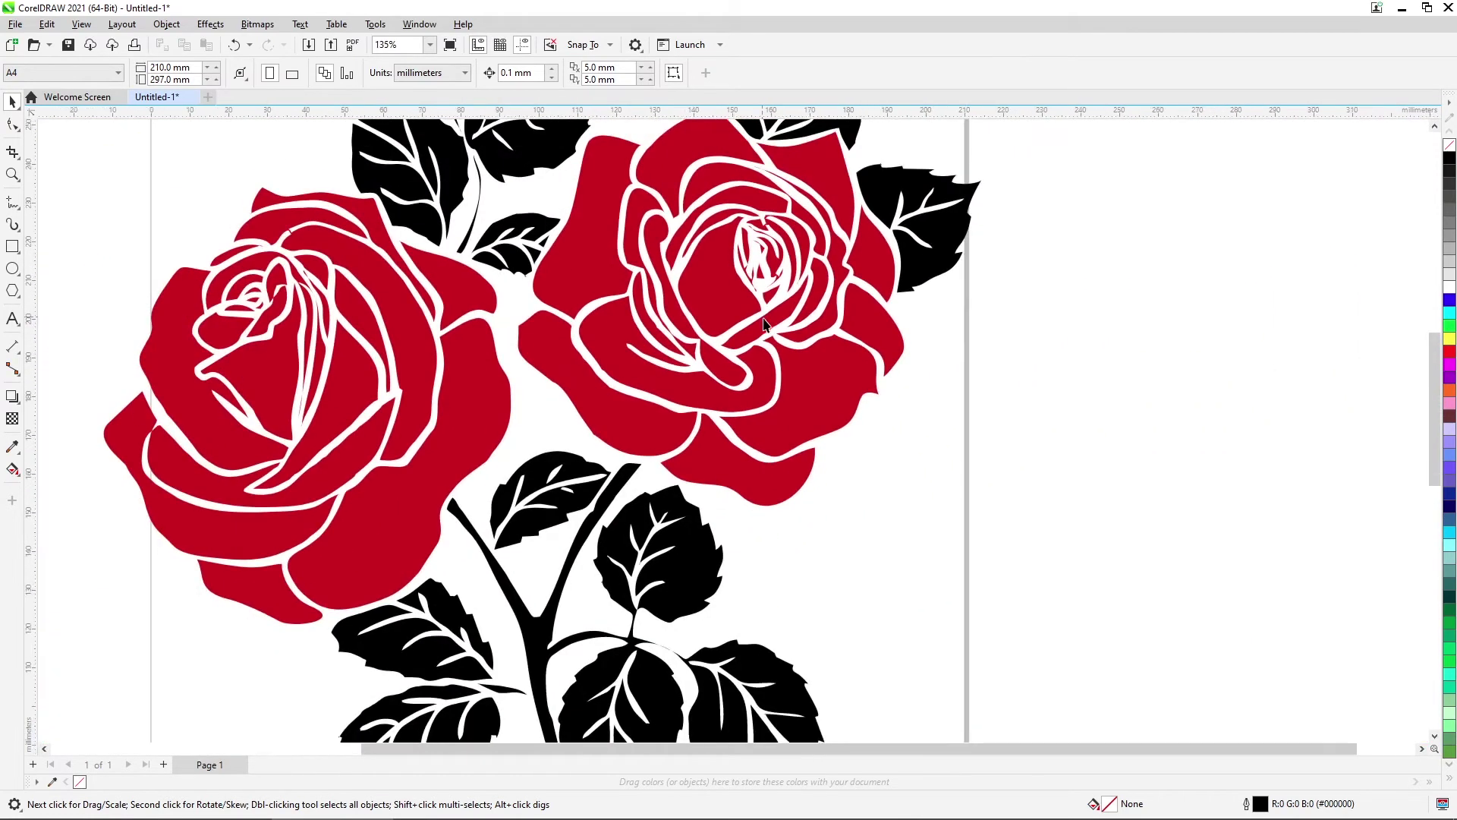
scroll(764, 321, down, 1)
scroll(876, 368, down, 1)
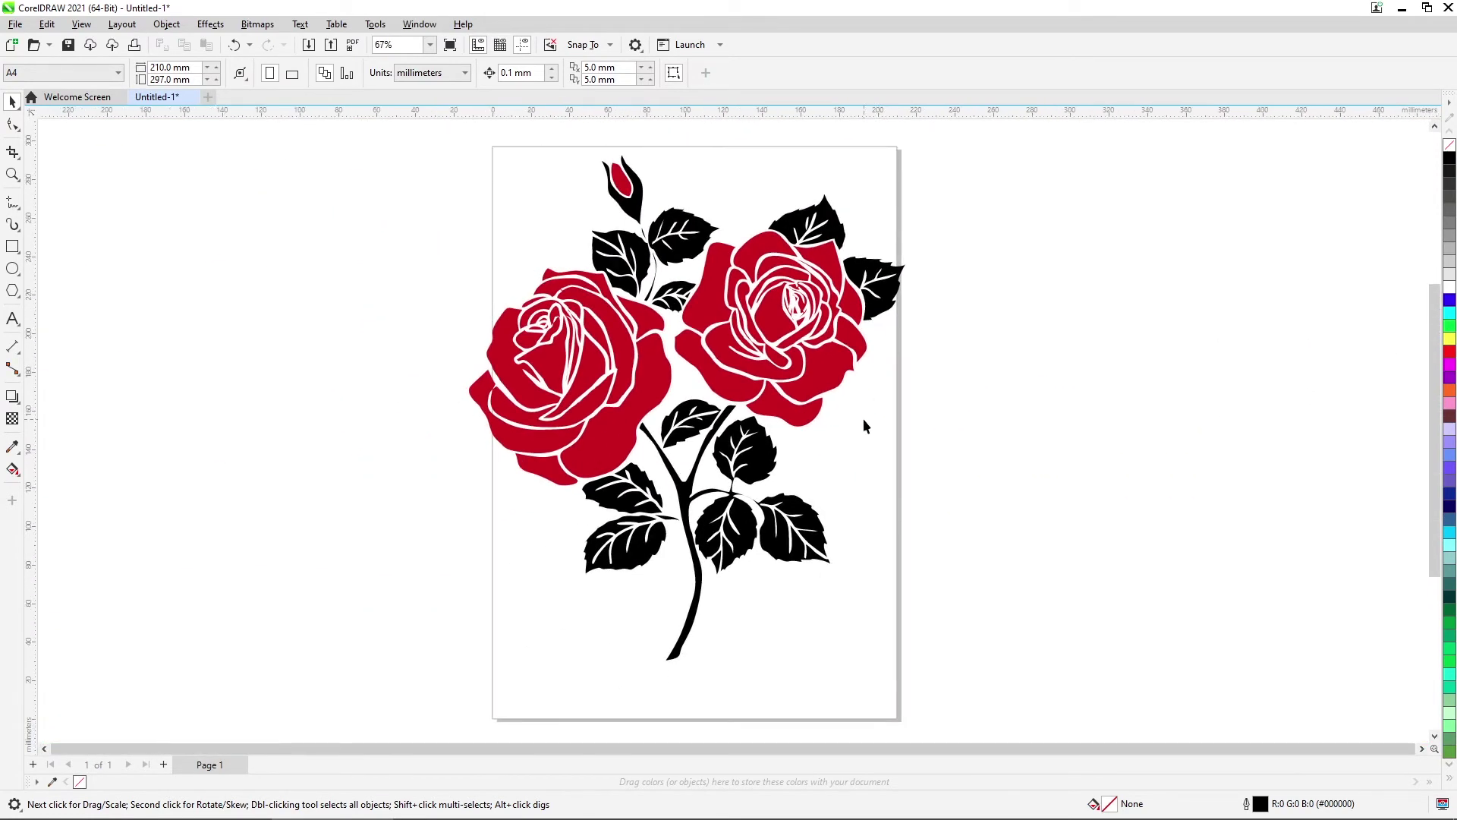
scroll(662, 240, up, 4)
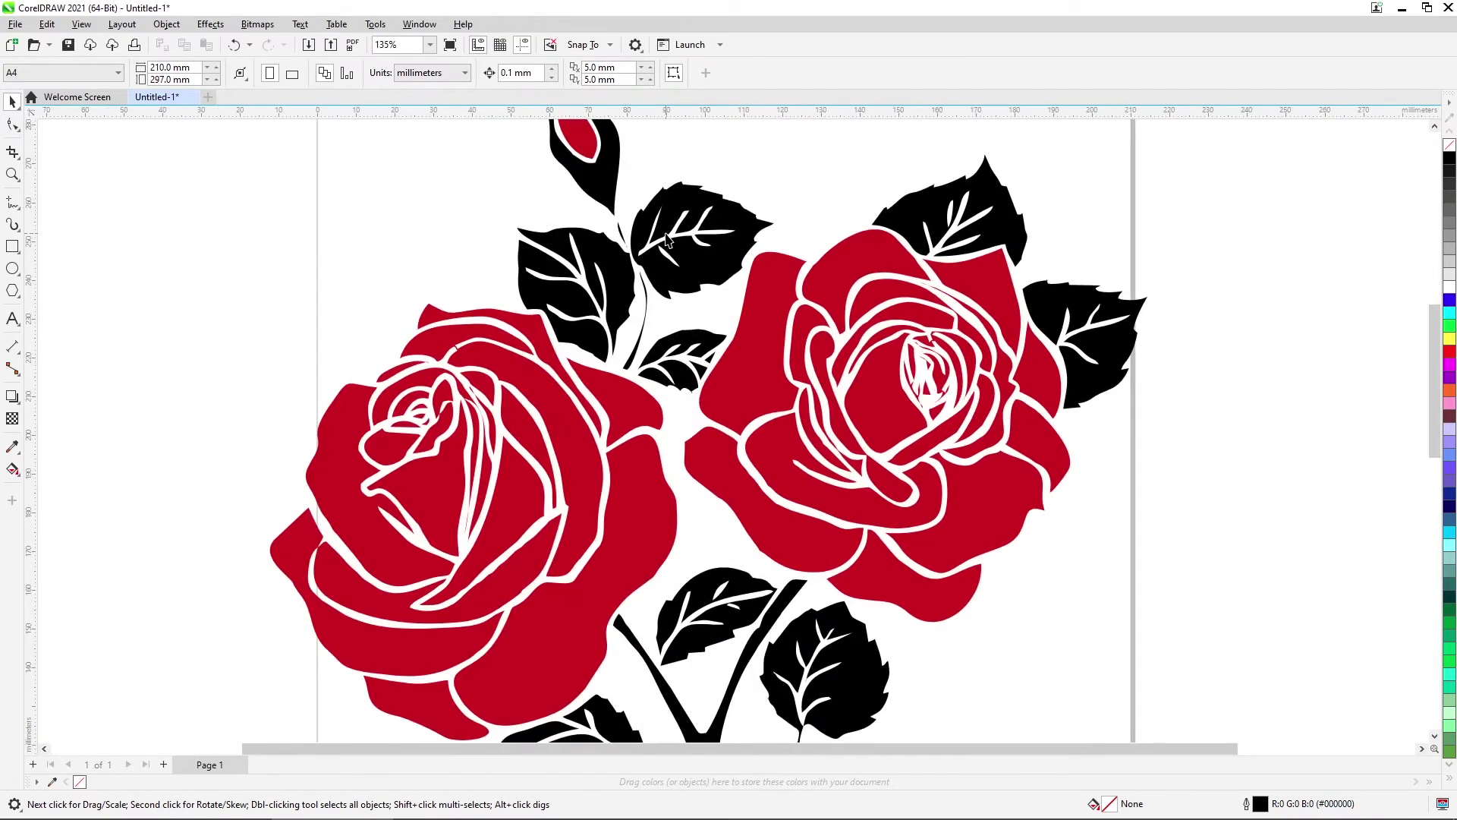
scroll(663, 243, down, 2)
scroll(662, 244, down, 3)
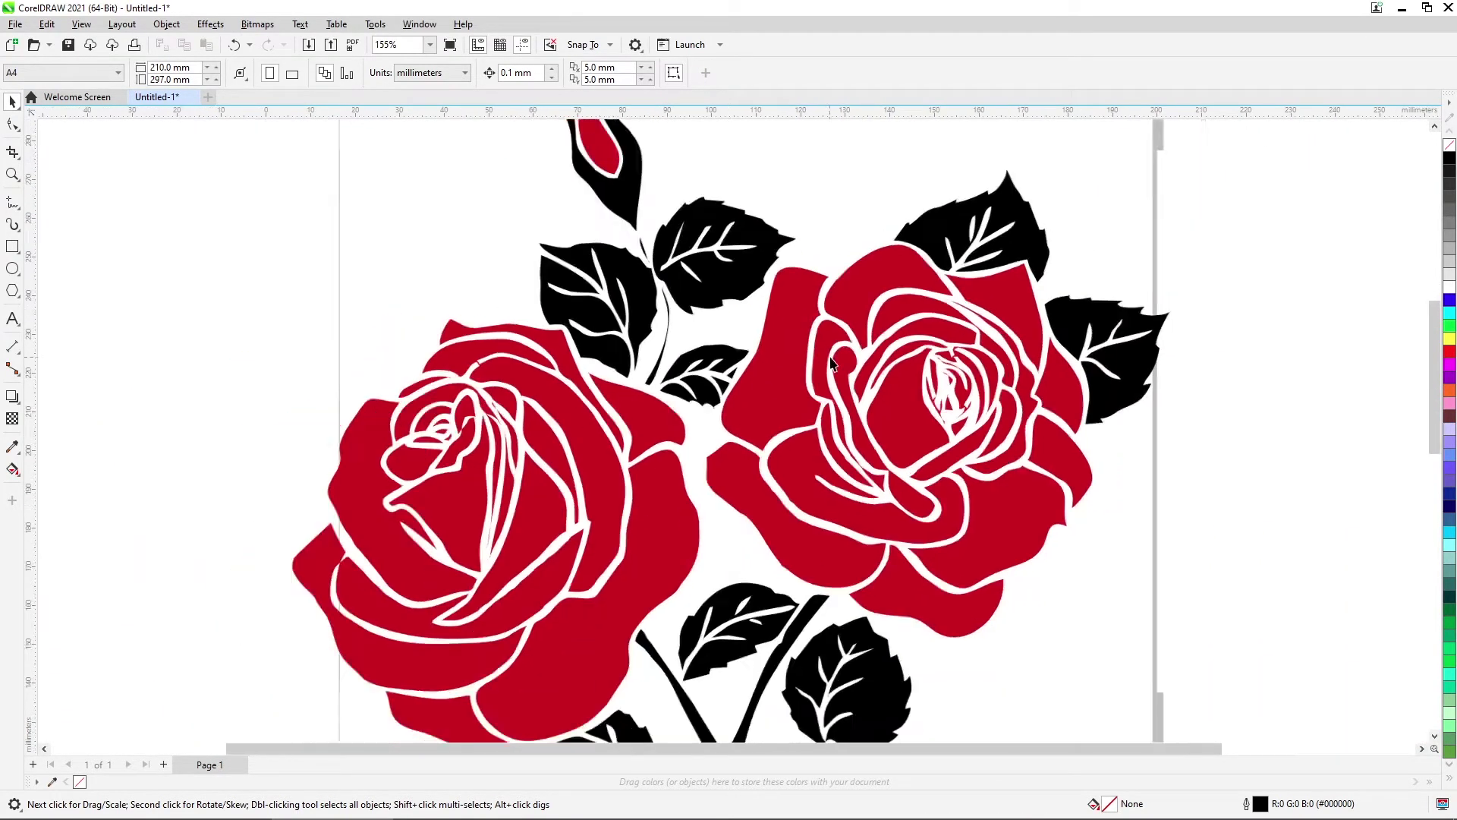
scroll(637, 419, down, 1)
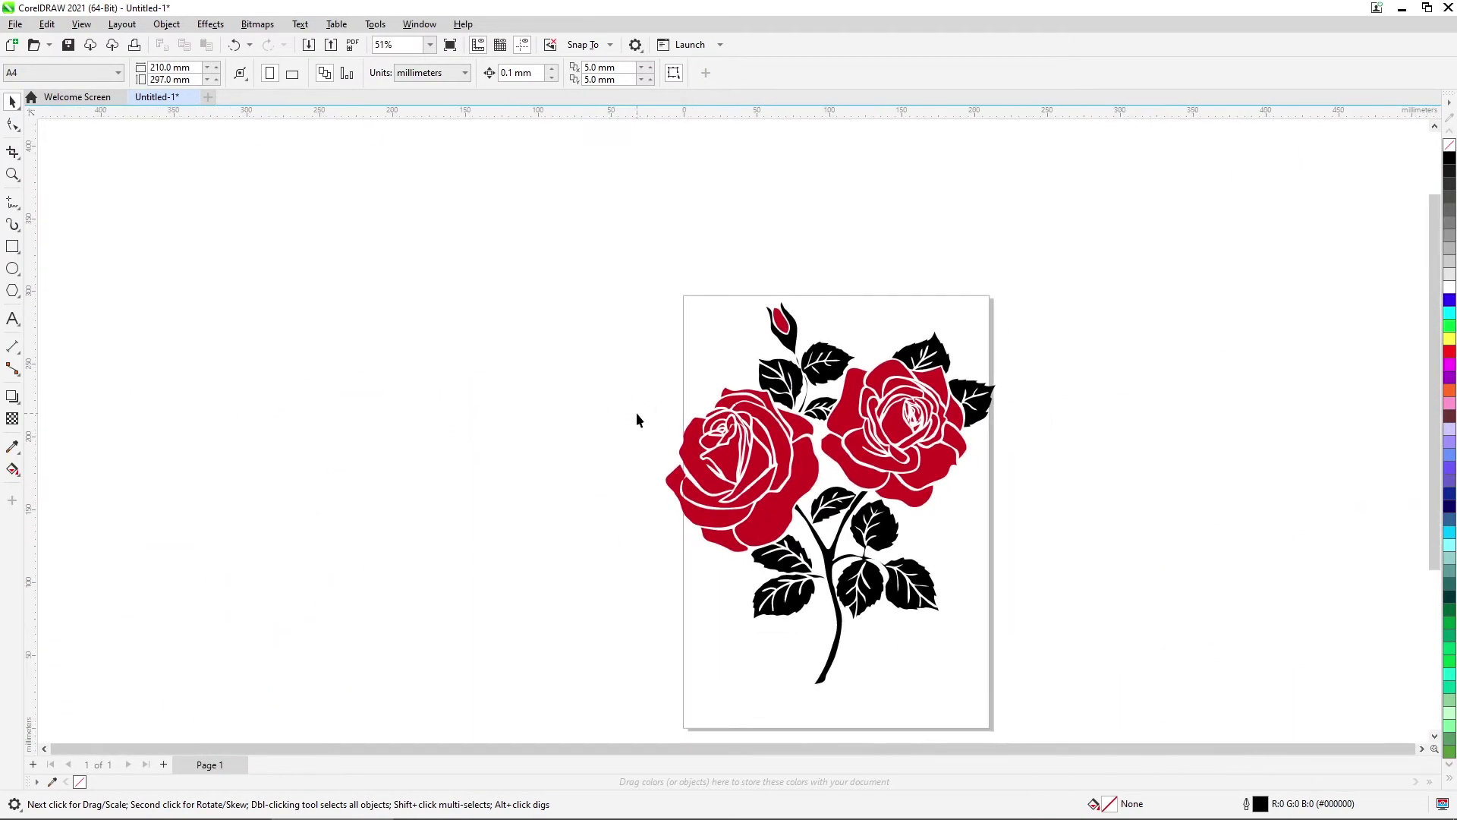
Export only the selected rose group to the Desktop as a PNG file named "Rose DTG".
click(725, 423)
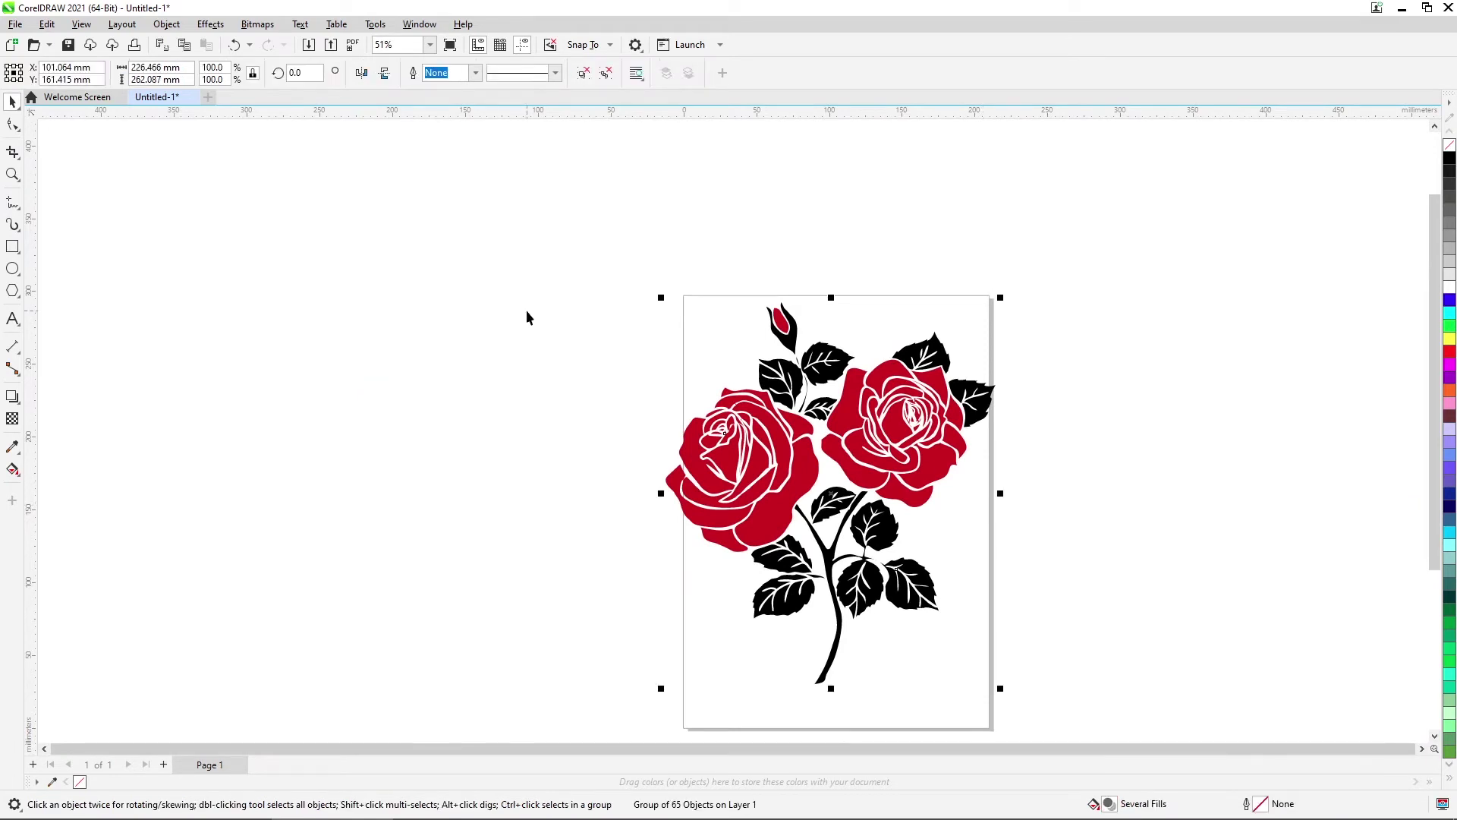
key(ctrl+e)
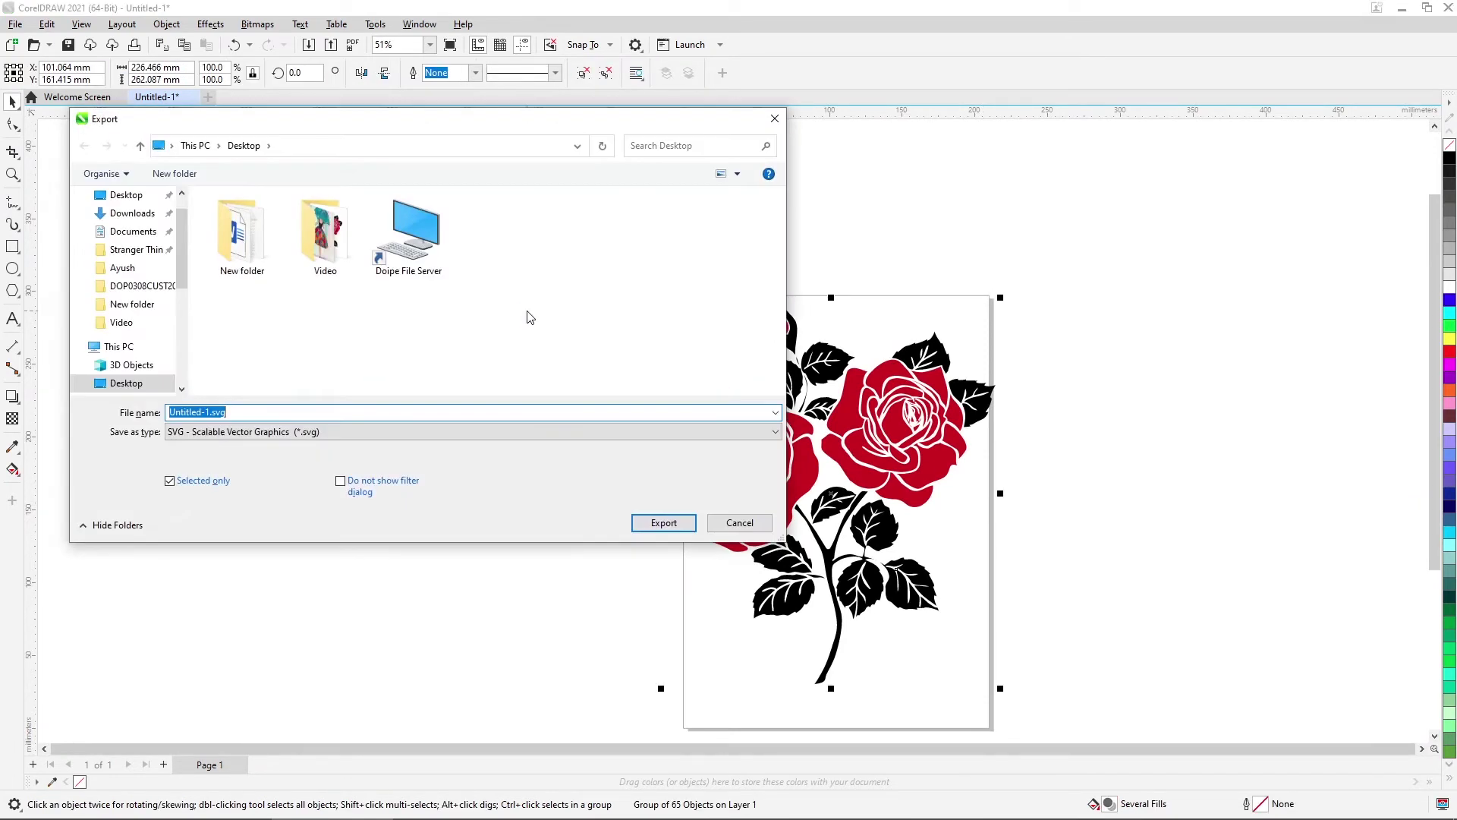
click(762, 522)
click(16, 23)
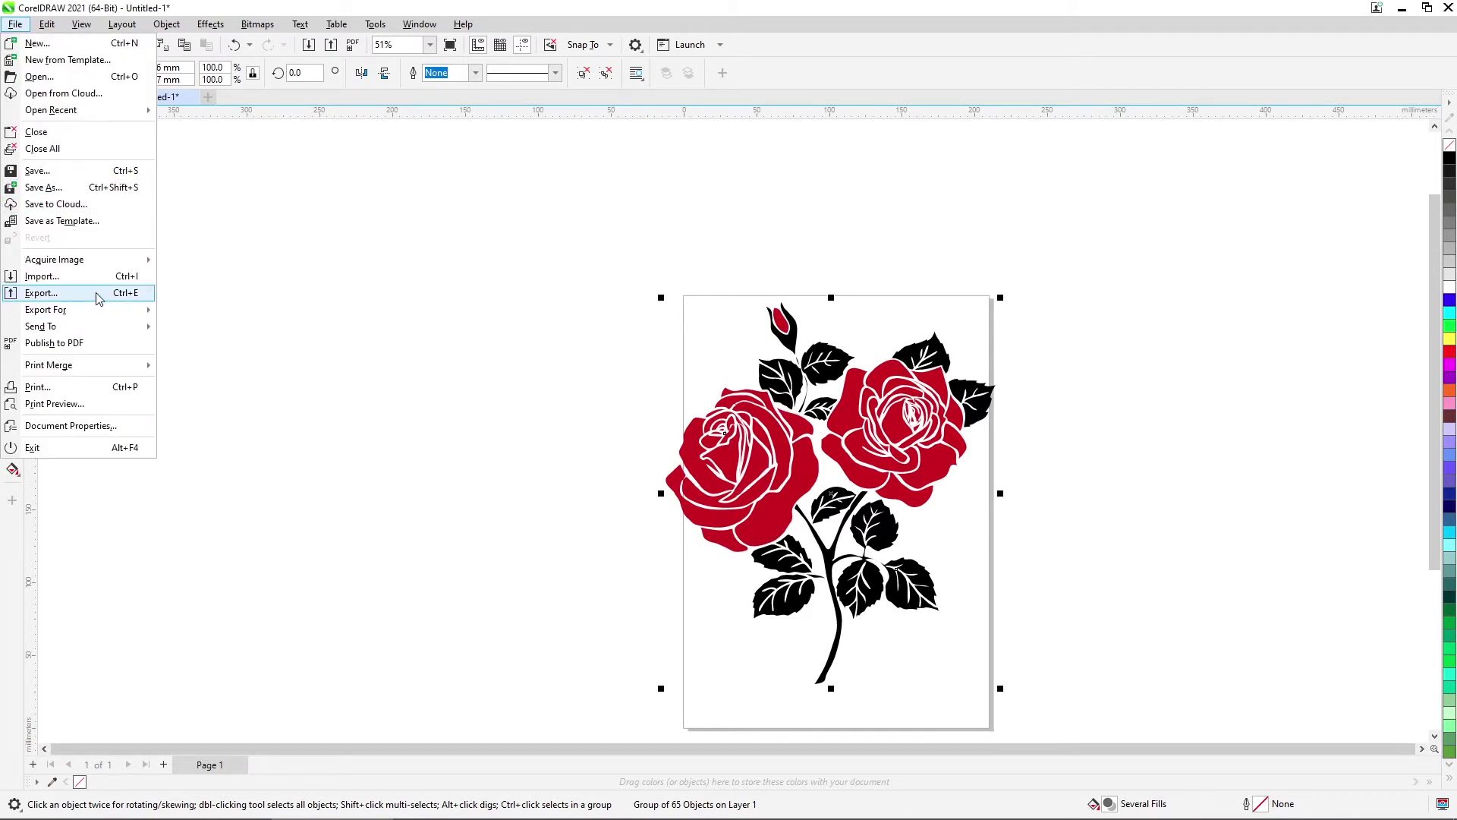
click(458, 339)
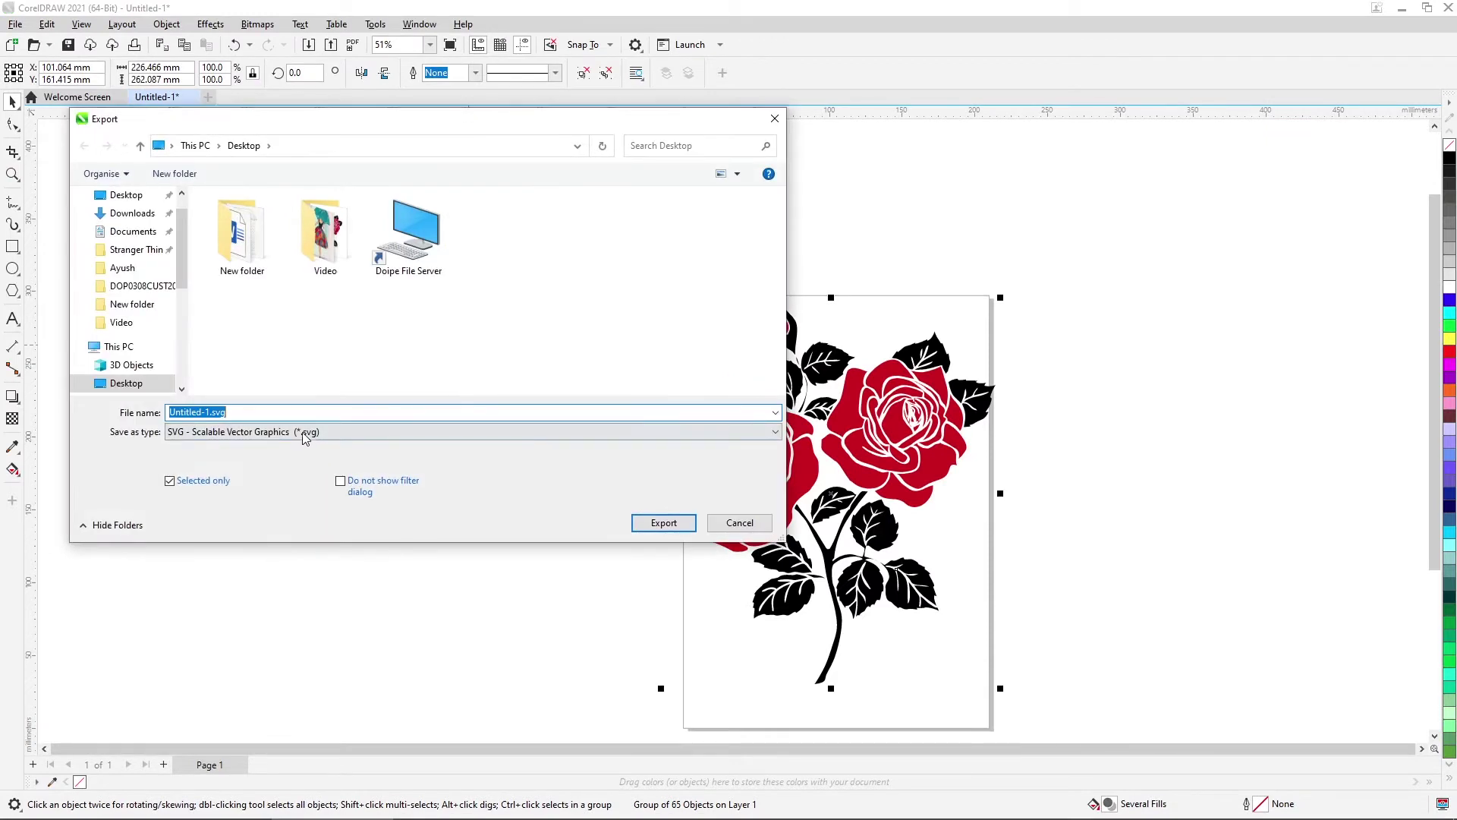
click(302, 432)
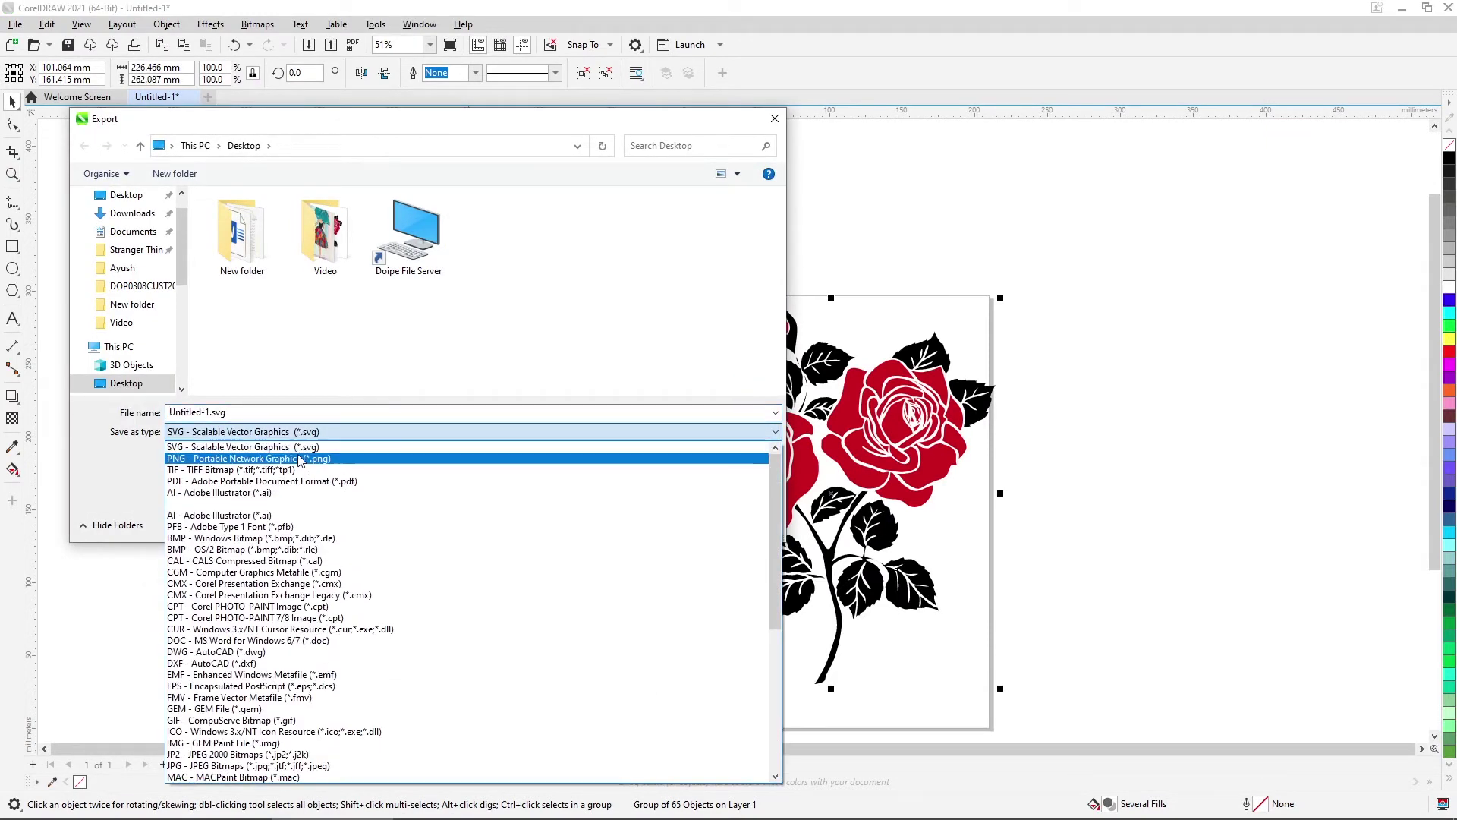
click(302, 458)
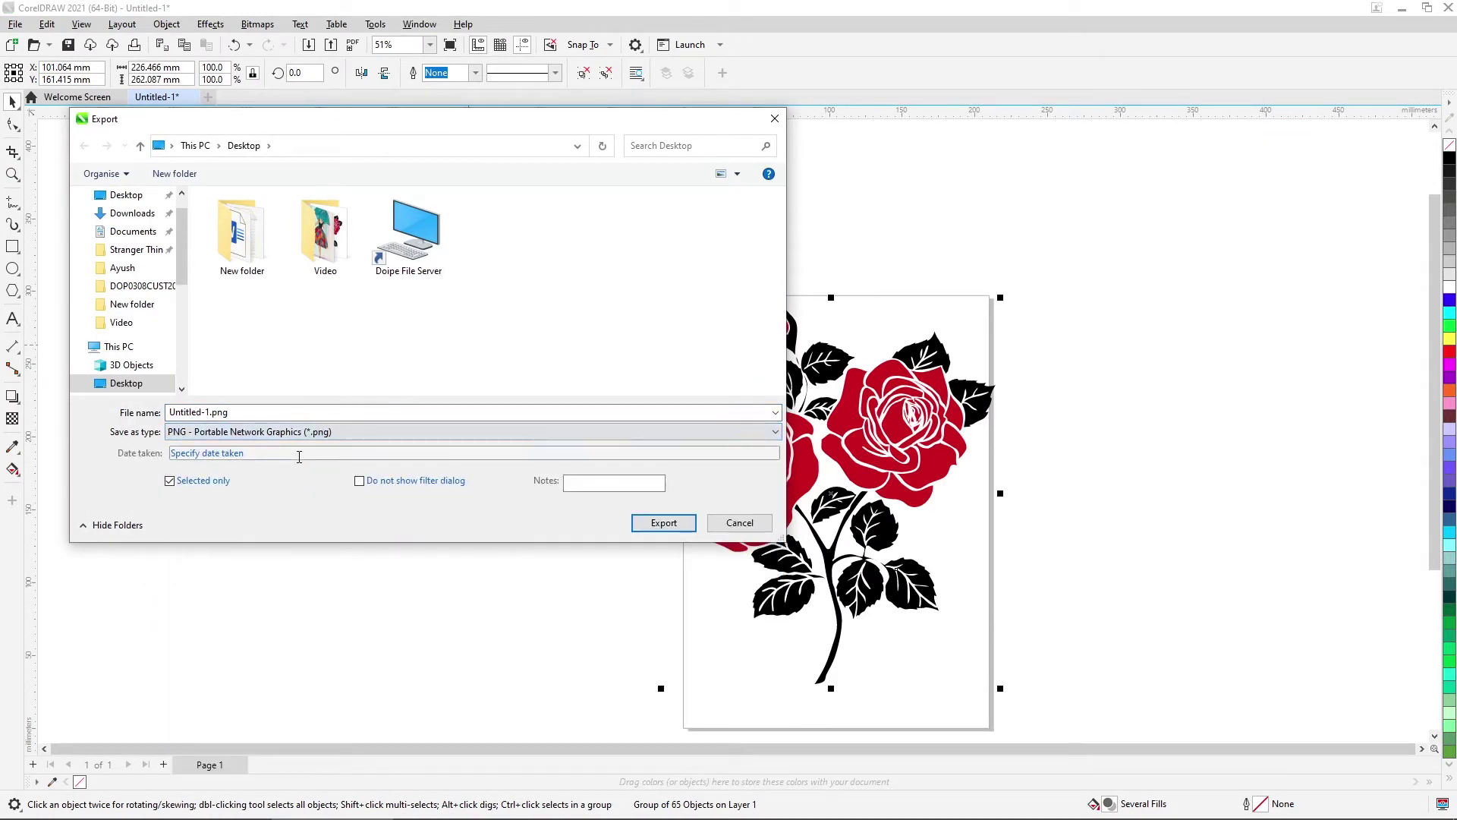
double_click(290, 411)
text(Rose )
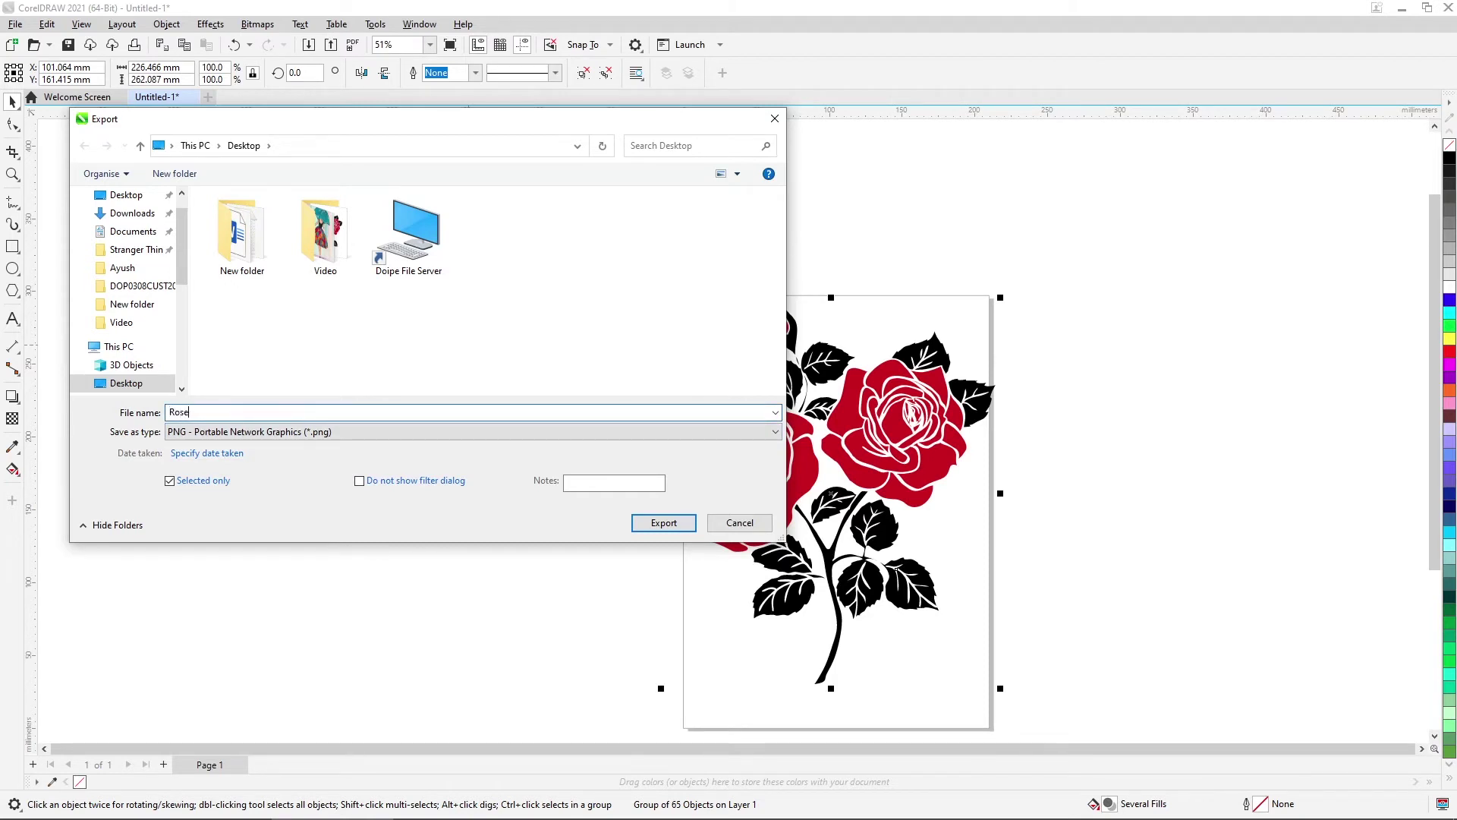
text(DTG)
click(663, 523)
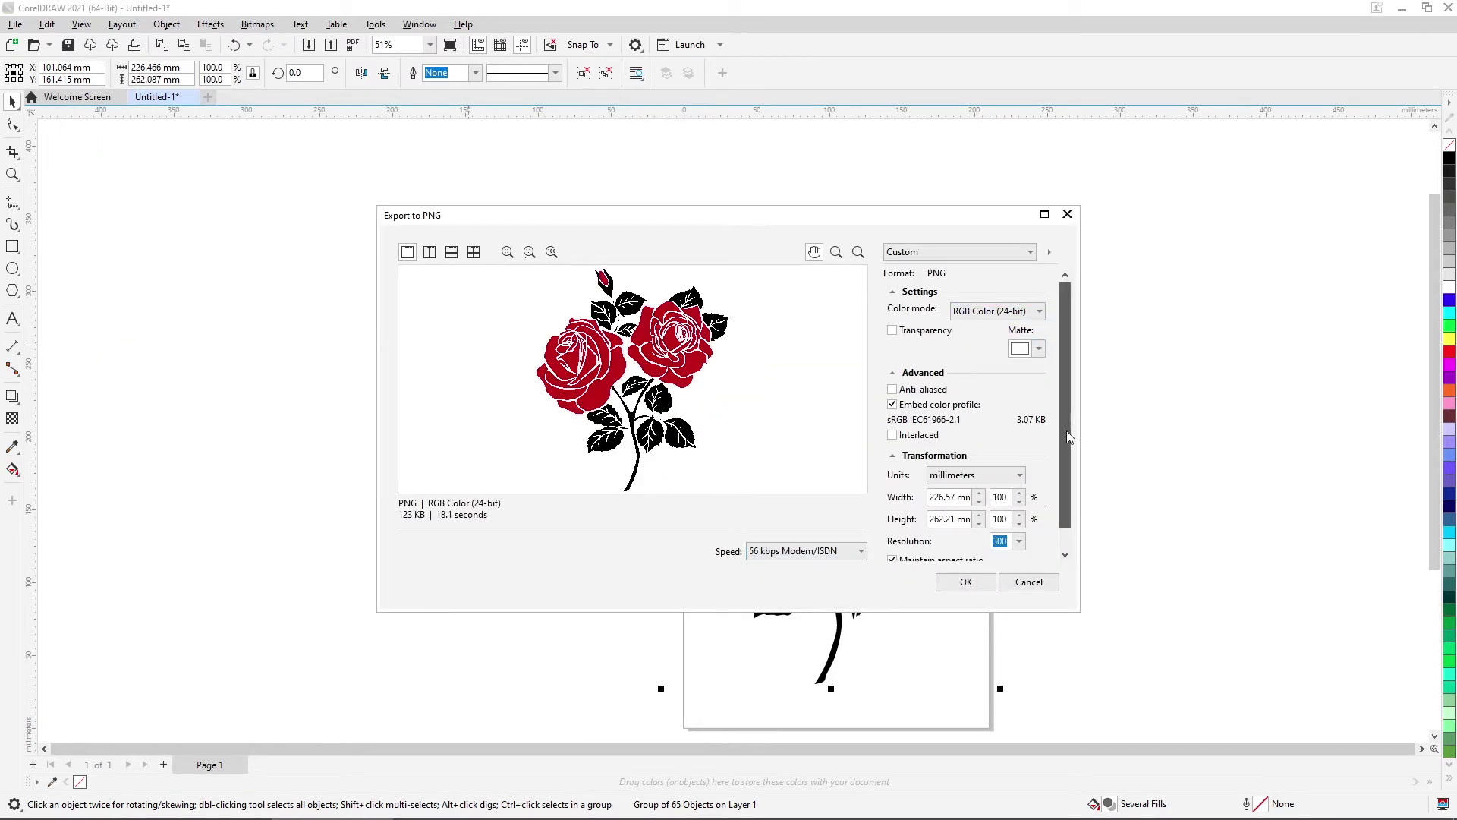
Enable transparency for the PNG export and keep the color mode at RGB Color (24-bit).
scroll(1067, 430, down, 1)
scroll(1073, 417, up, 1)
scroll(1077, 455, down, 1)
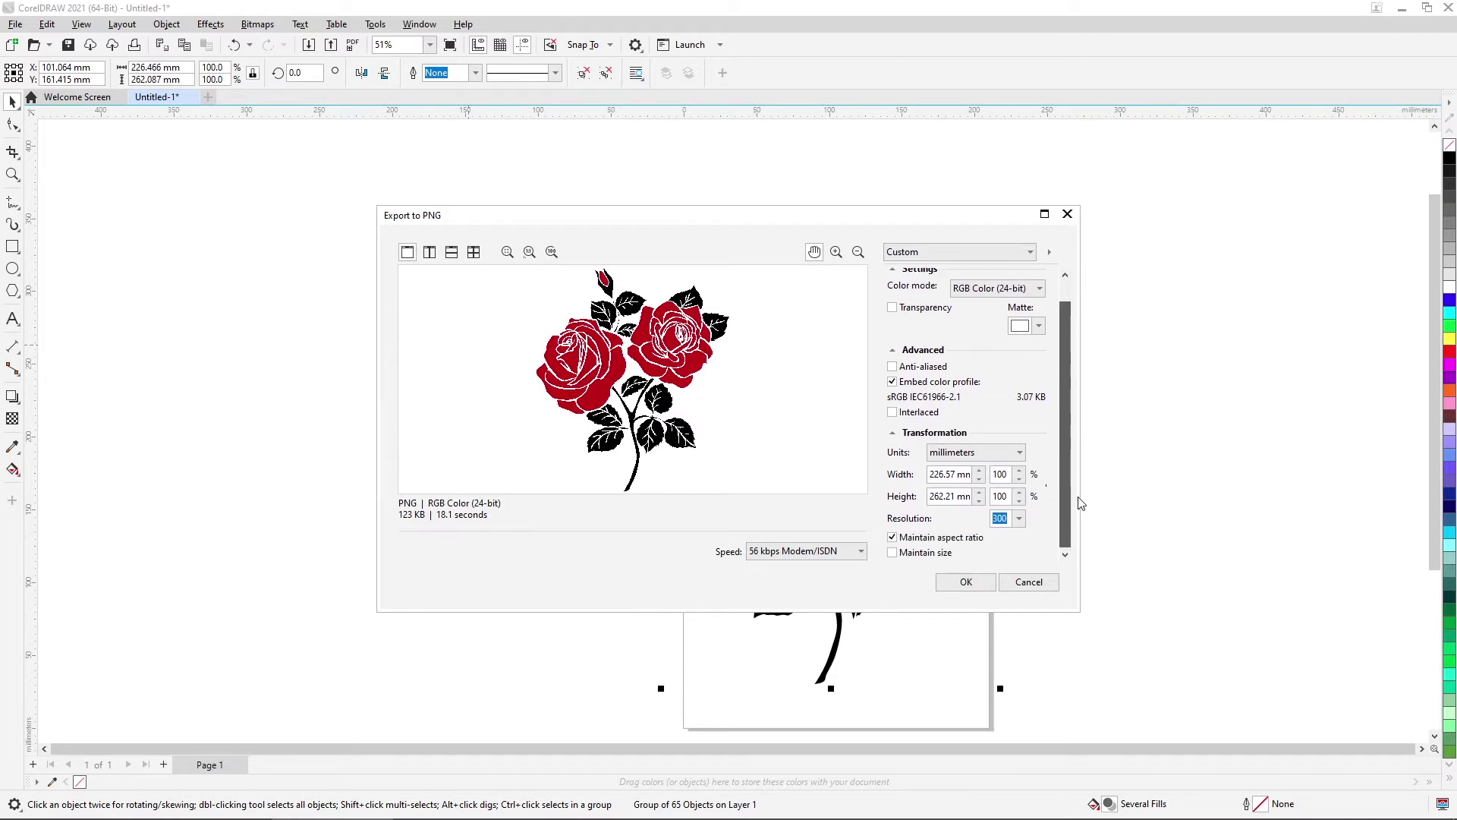
scroll(1063, 395, up, 1)
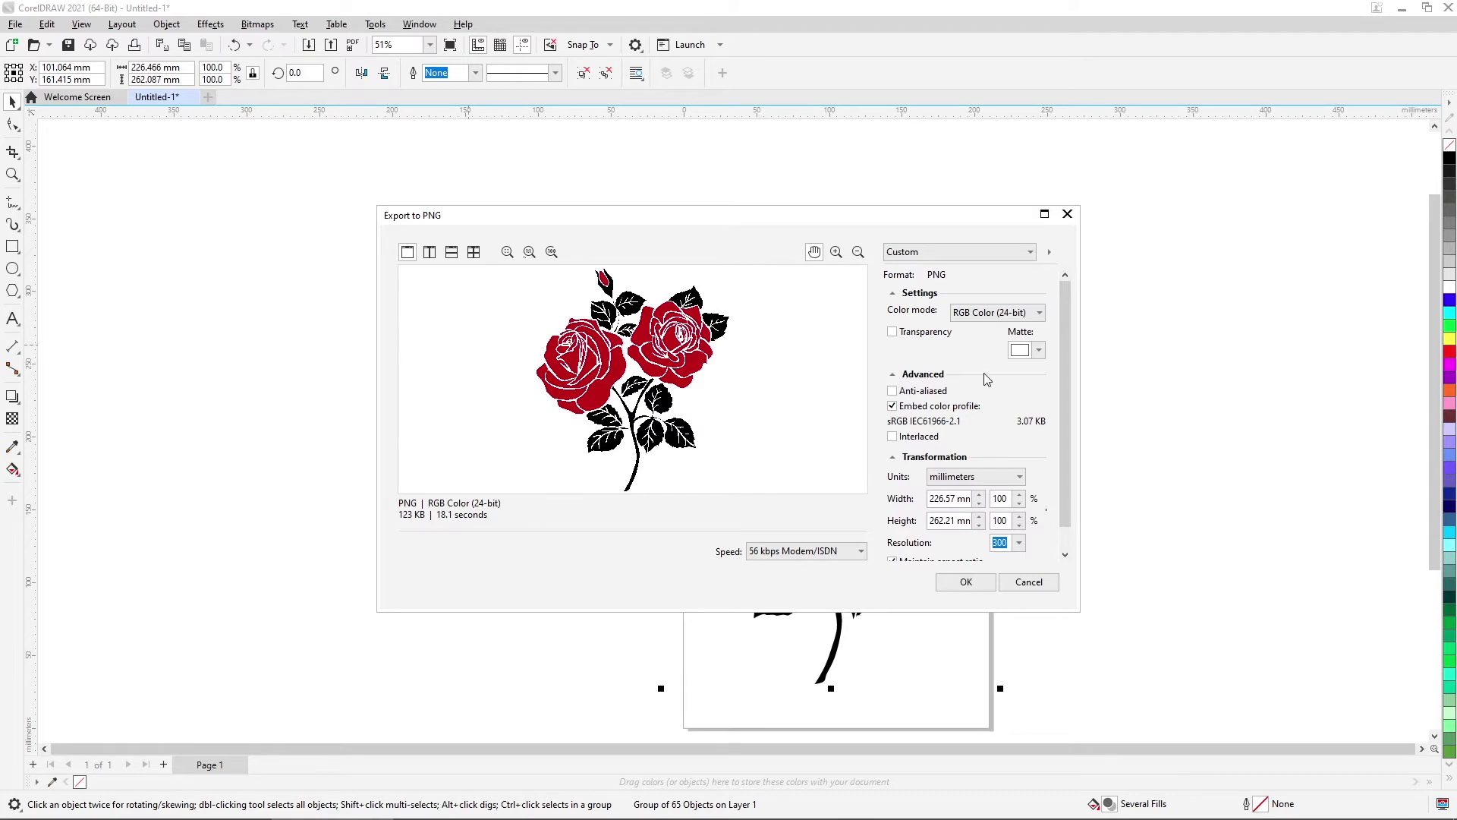
click(920, 334)
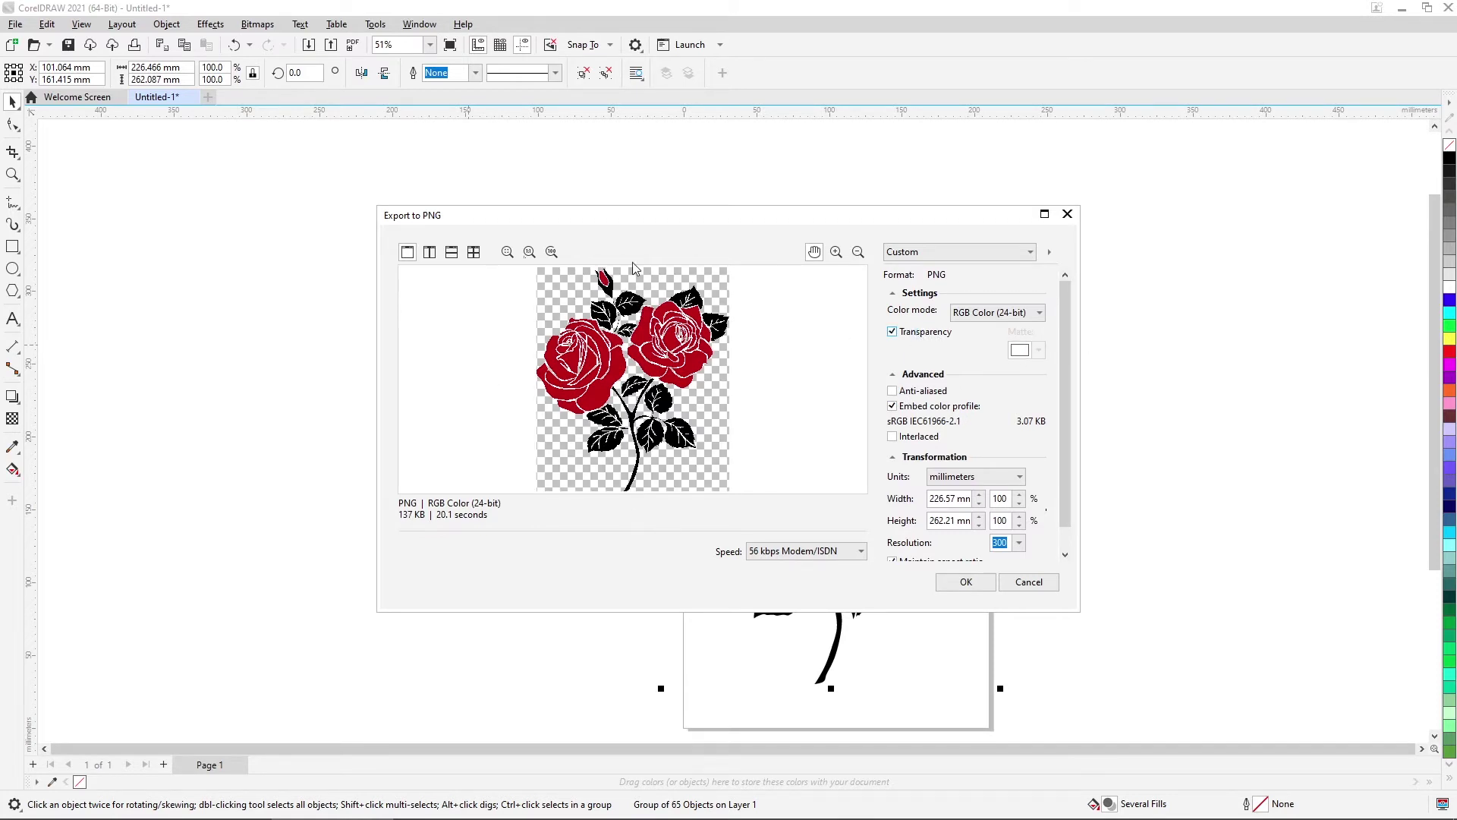
click(1006, 318)
click(1006, 317)
Set the PNG export units to inches and the resolution to 300.
scroll(971, 486, down, 1)
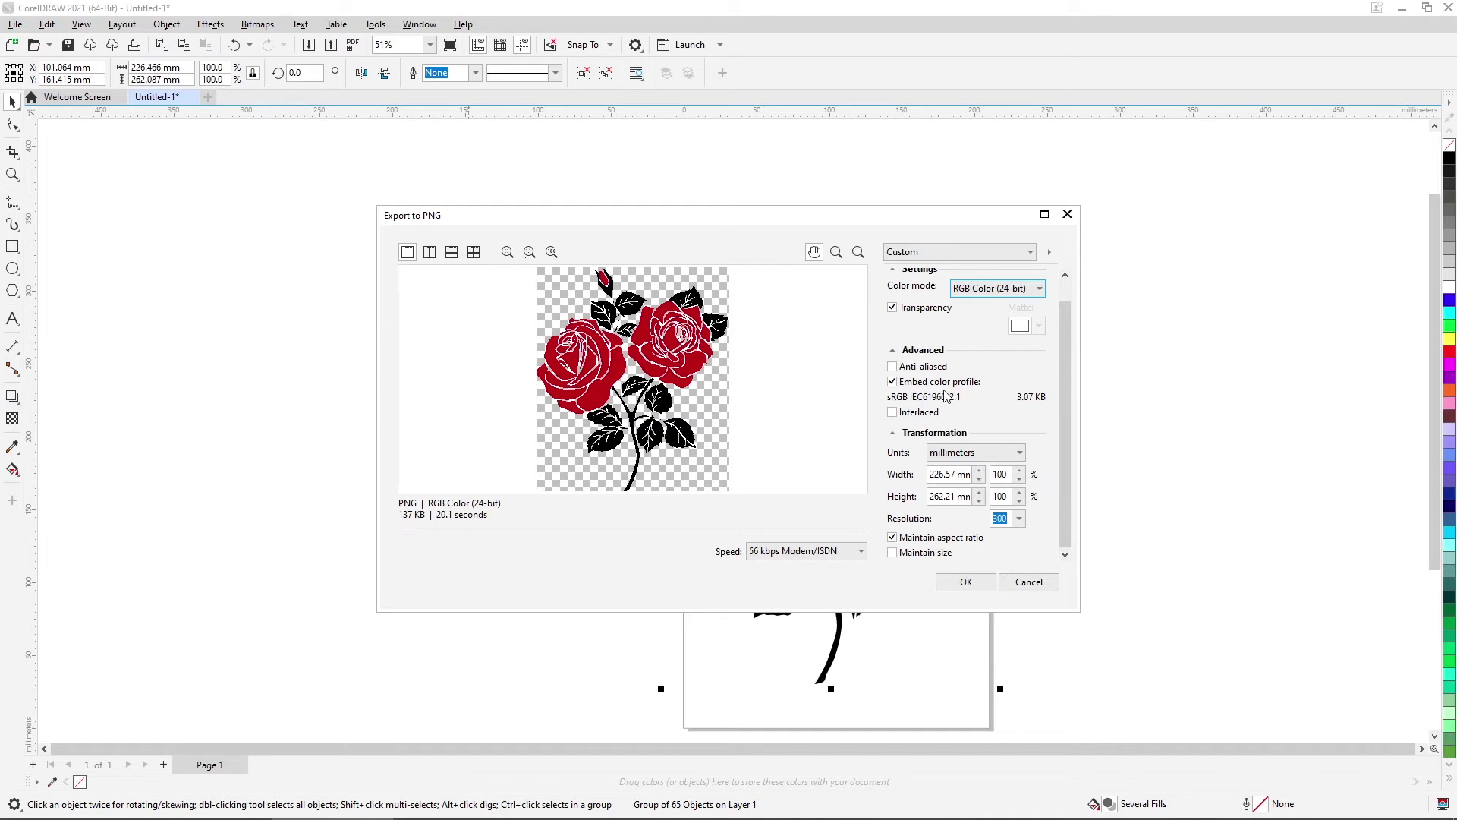
click(1000, 455)
click(942, 468)
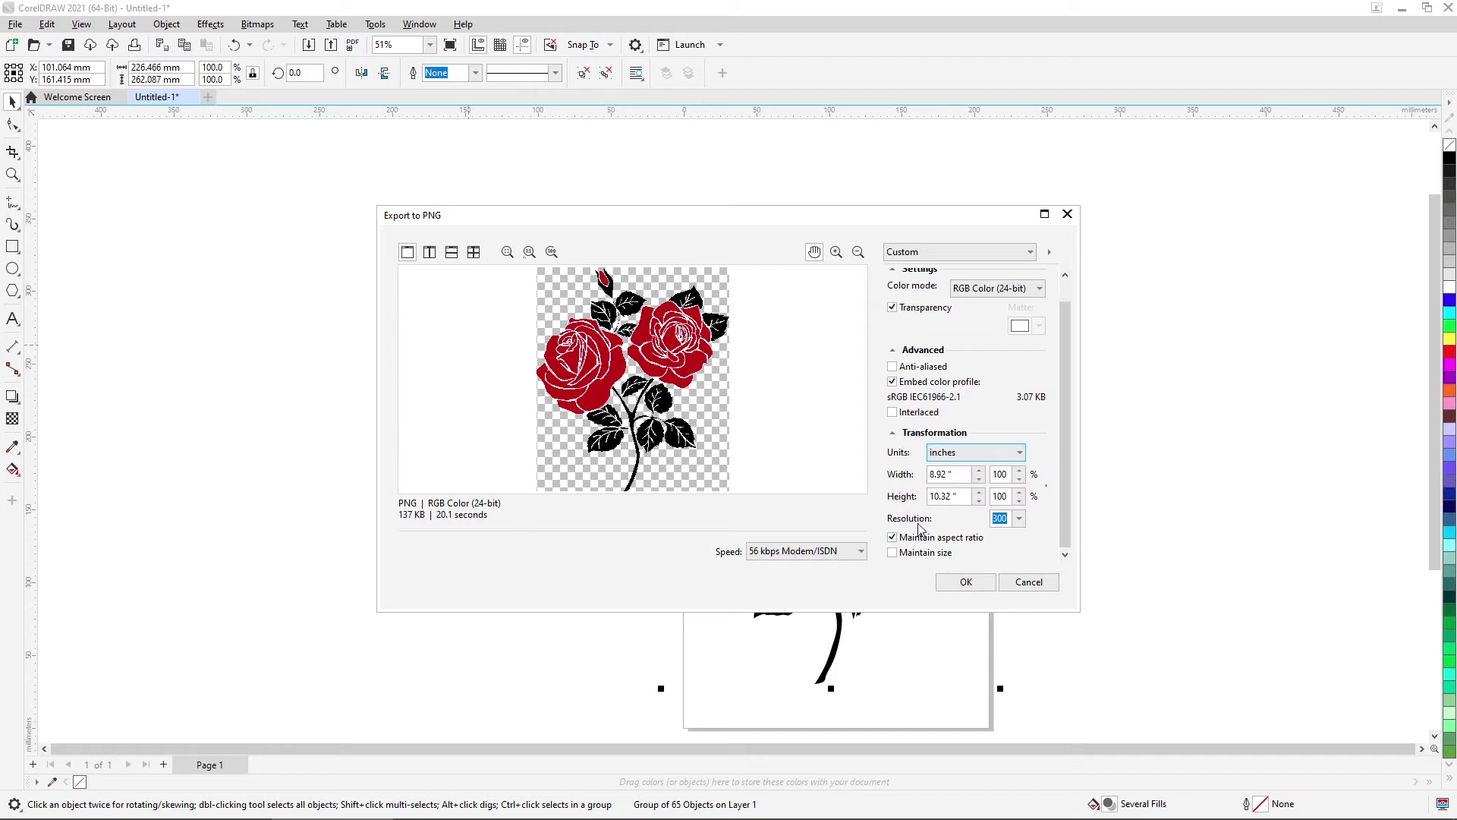
click(1007, 520)
key(alt+Down)
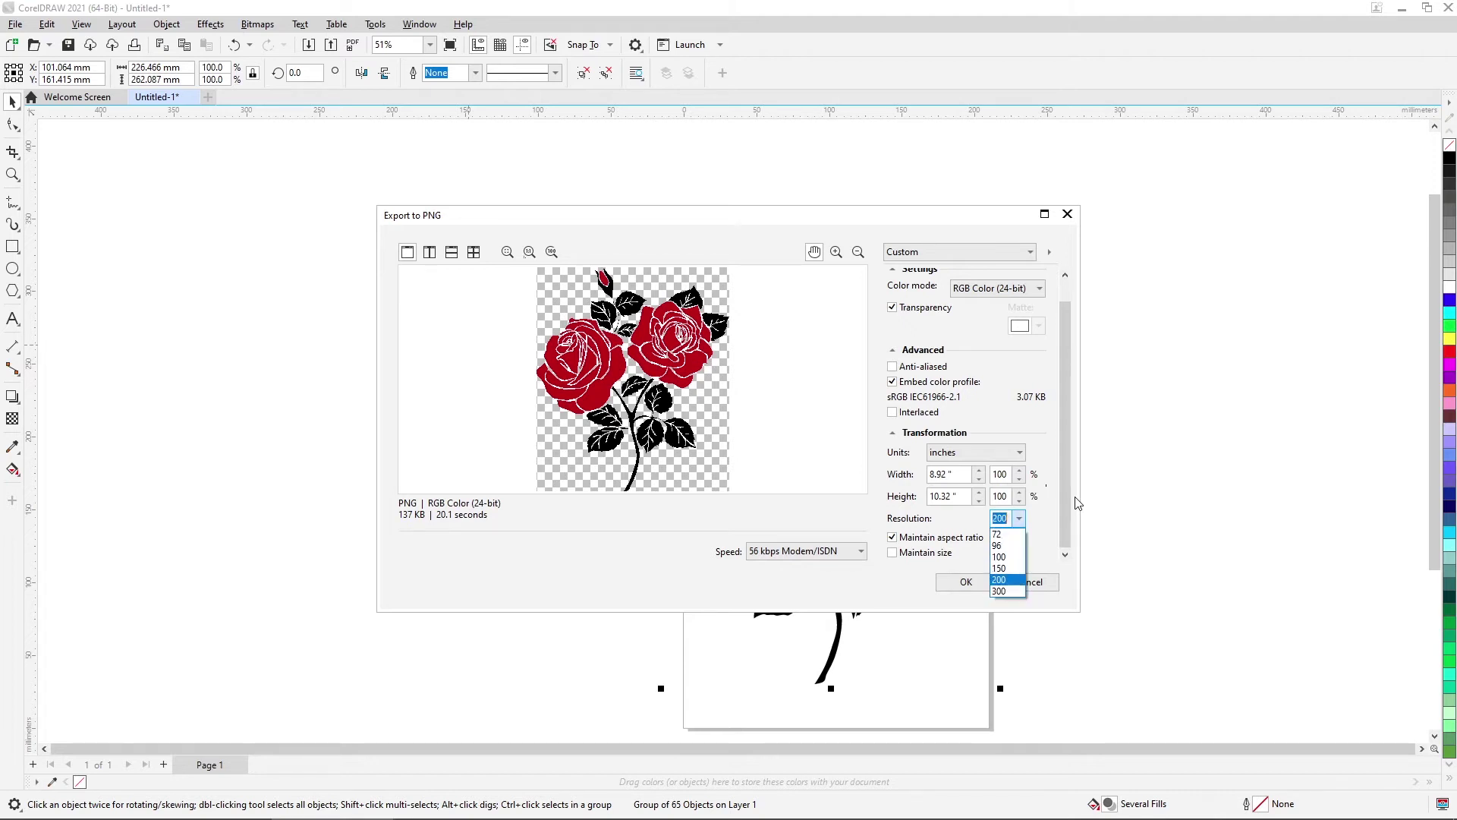
key(Return)
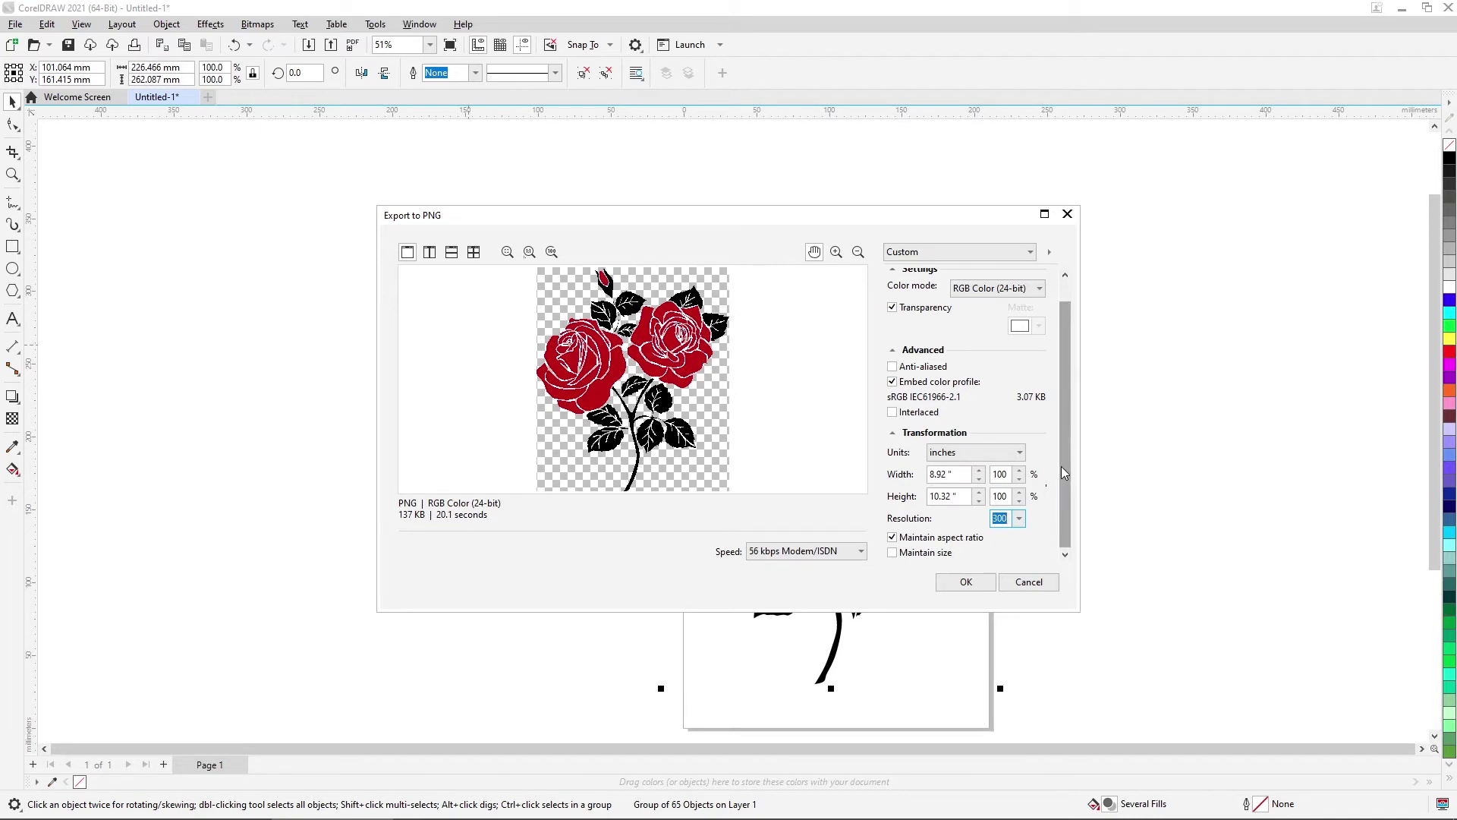
Set the PNG export width to 18 inches with the aspect ratio maintained, and complete the export.
click(971, 474)
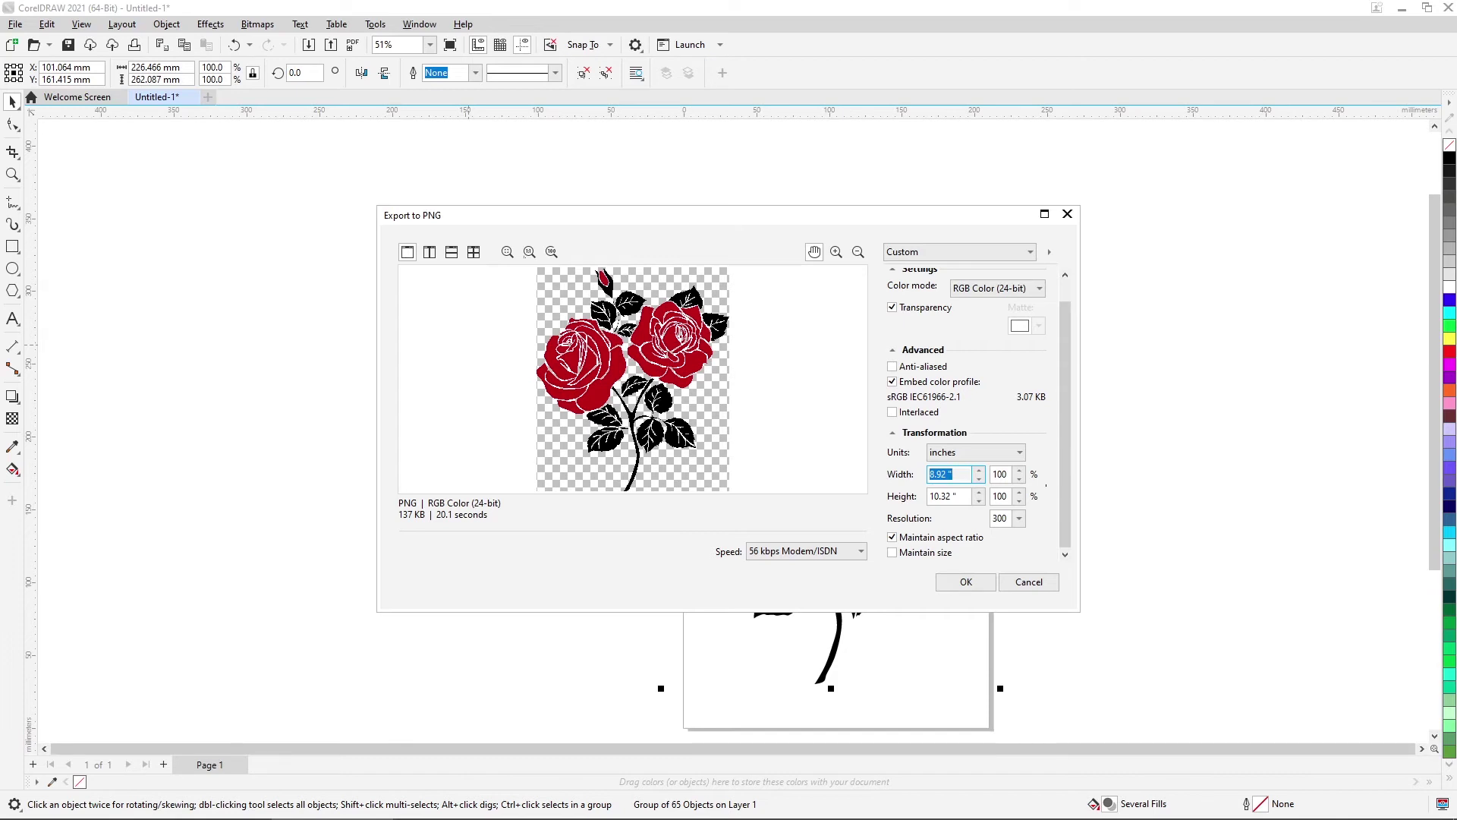
text(18)
key(Tab)
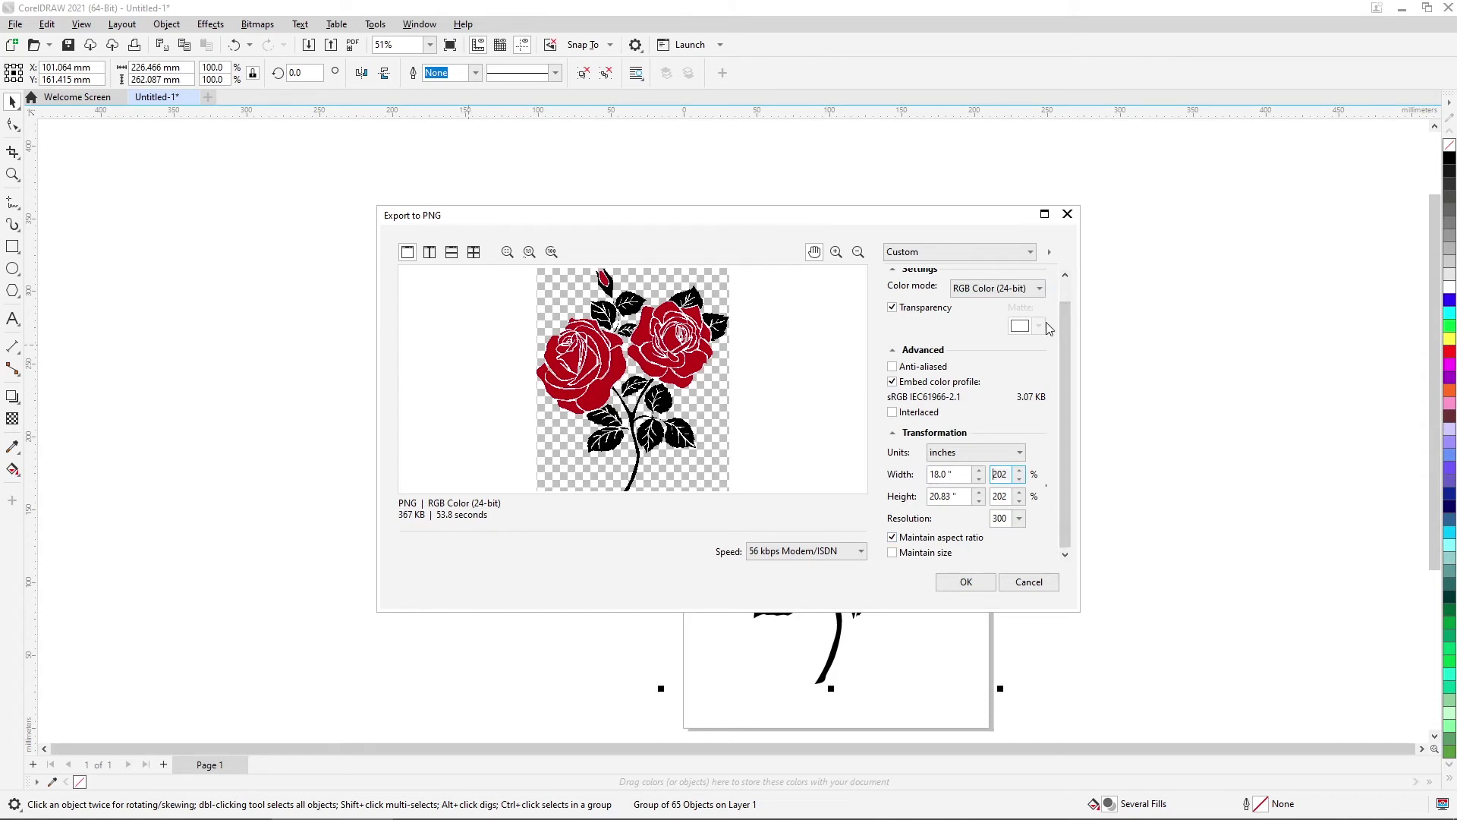
scroll(1051, 329, up, 1)
click(965, 581)
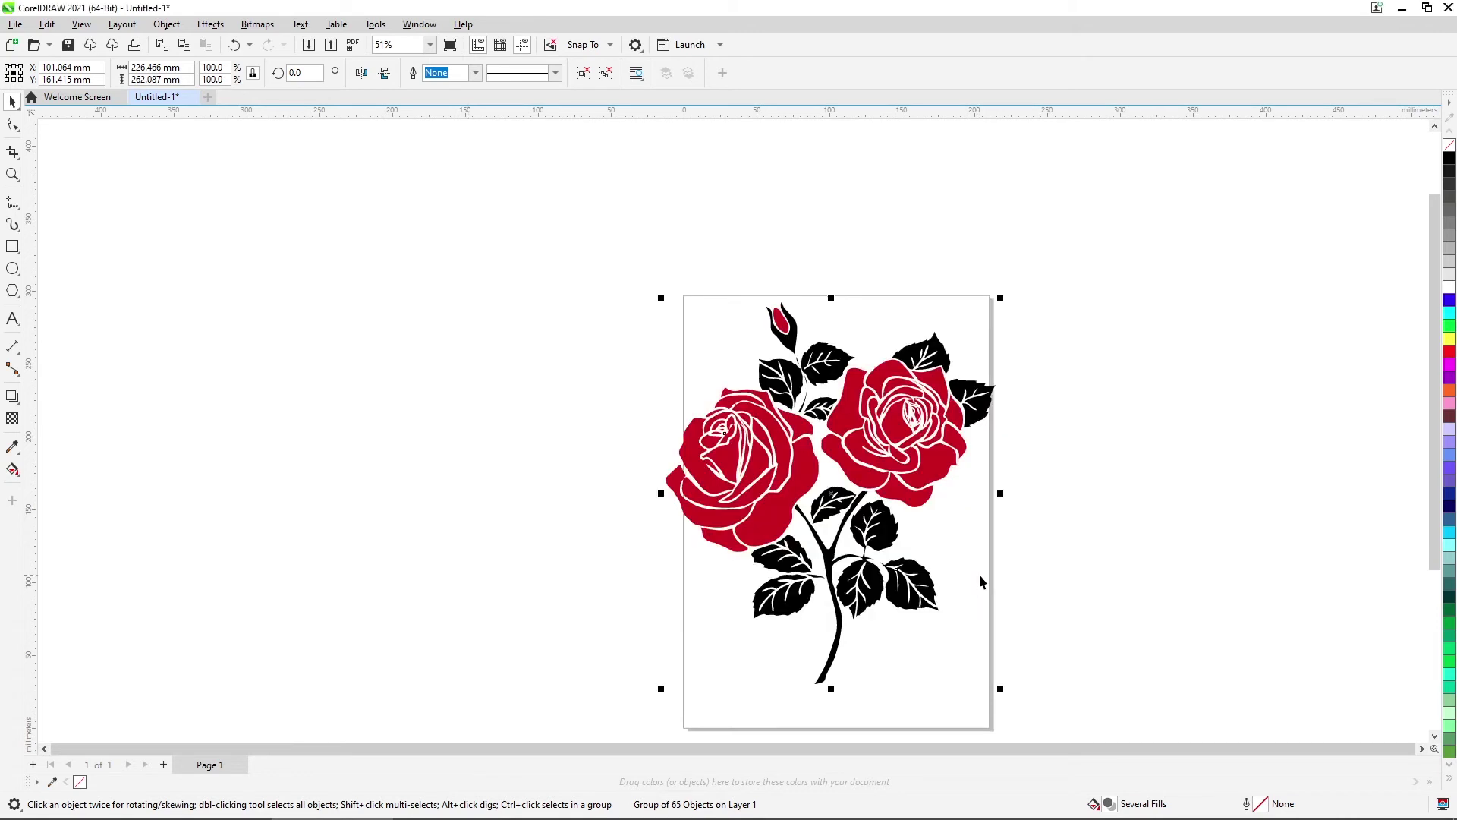
Move Rose DTG.png from the desktop into the Video folder and open that folder in a maximized window.
click(1402, 8)
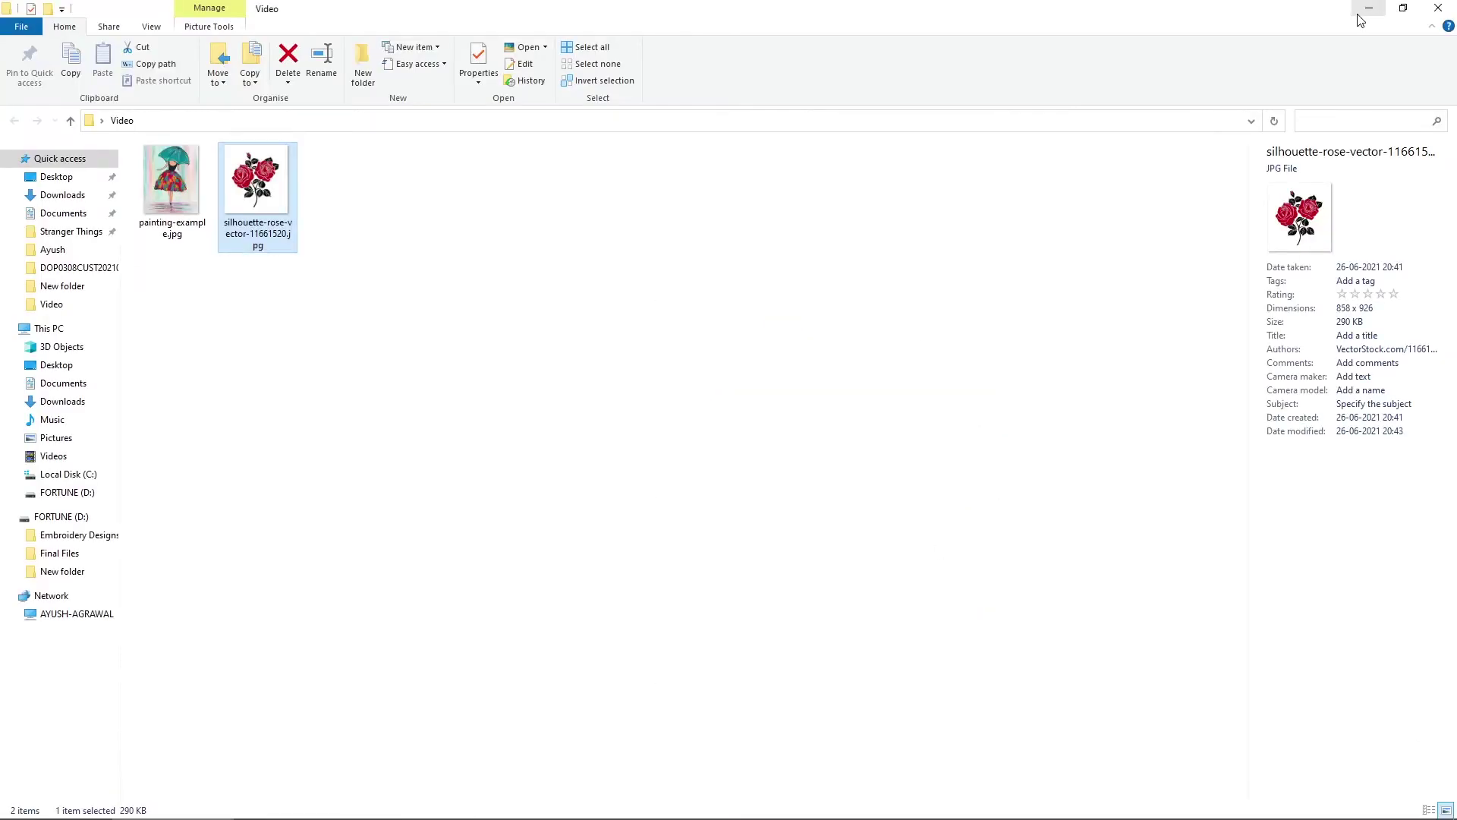
click(1365, 10)
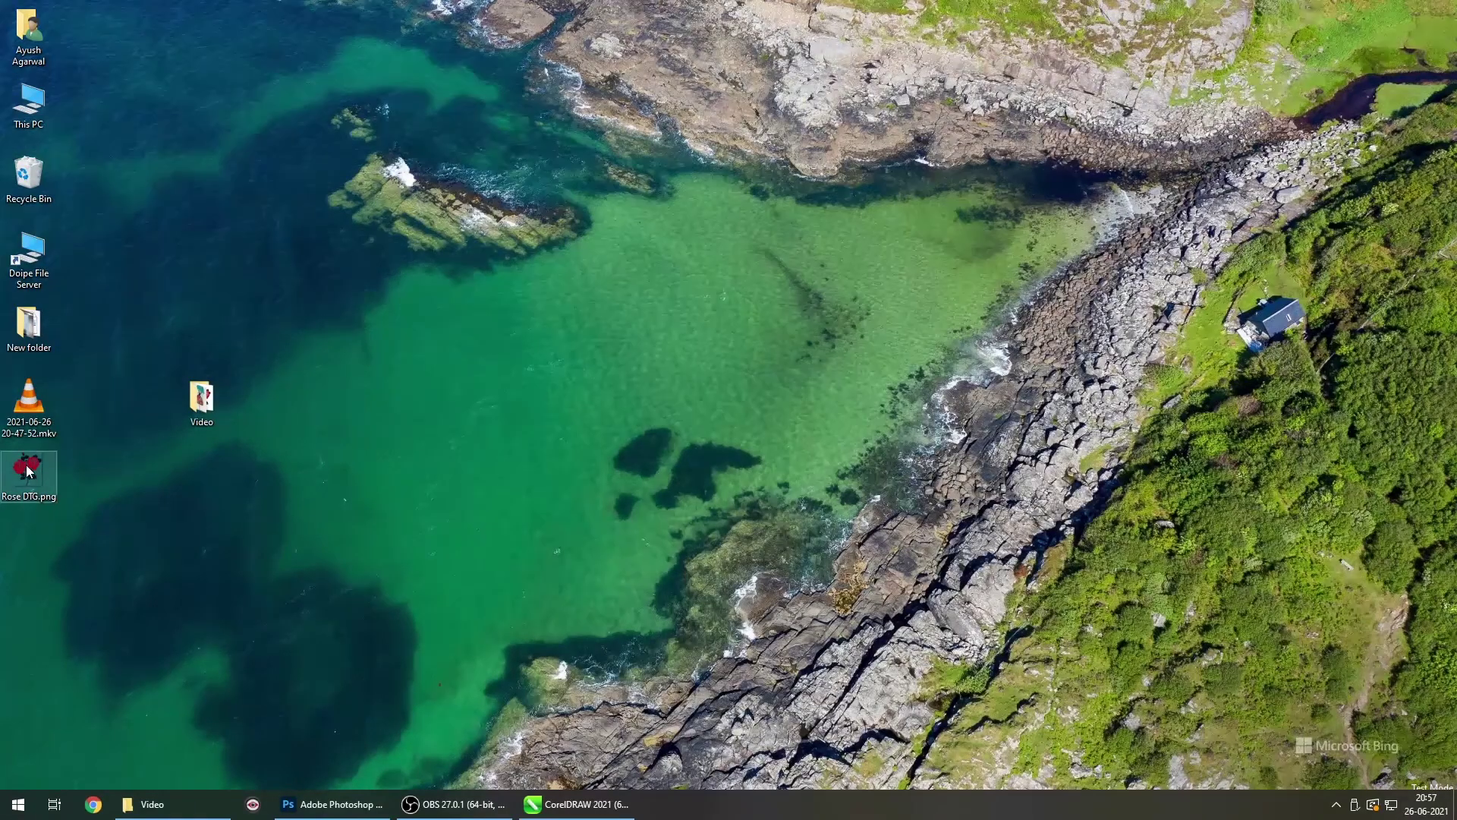
drag(28, 471, 202, 398)
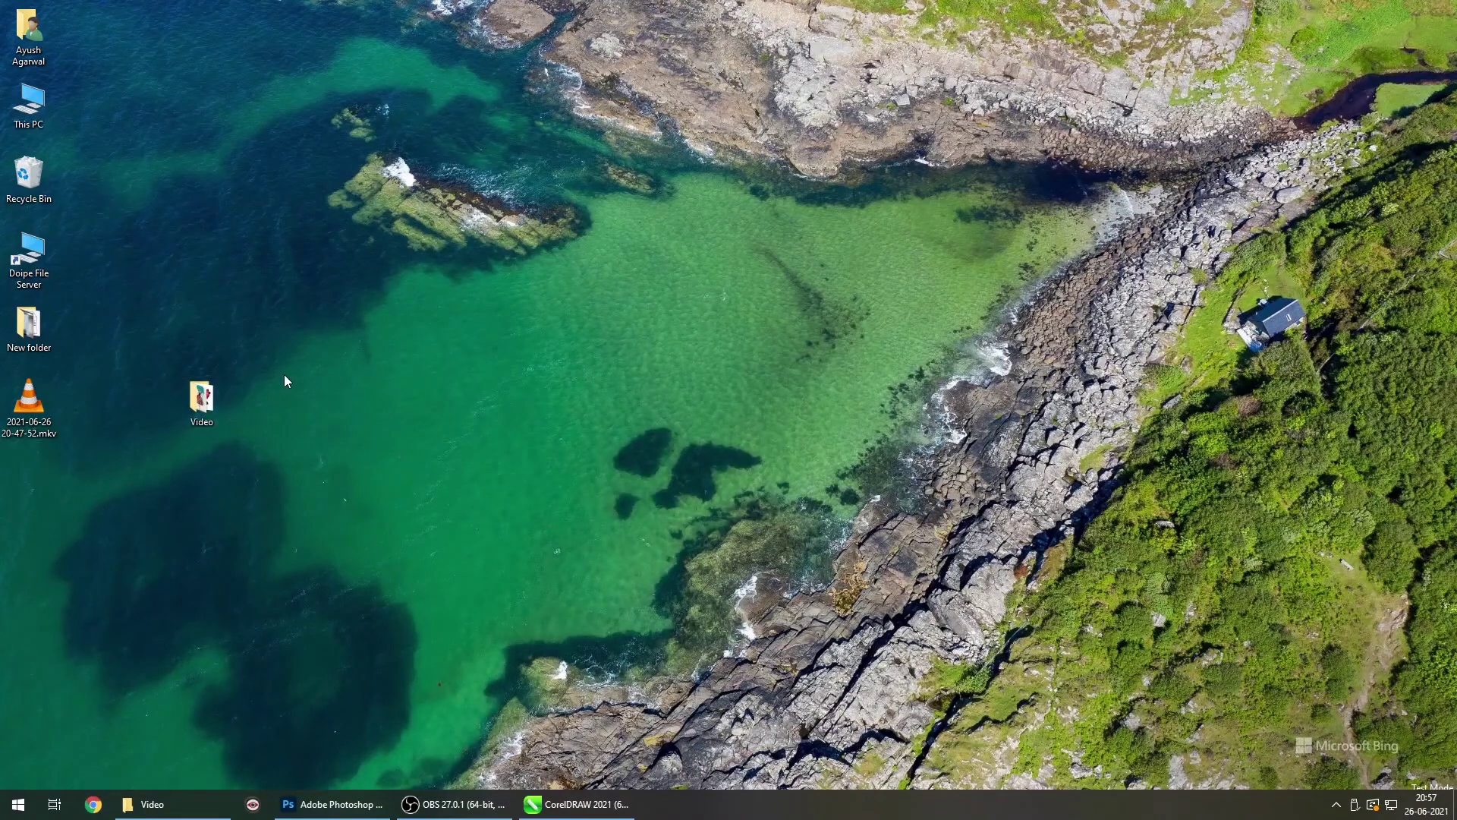
double_click(201, 396)
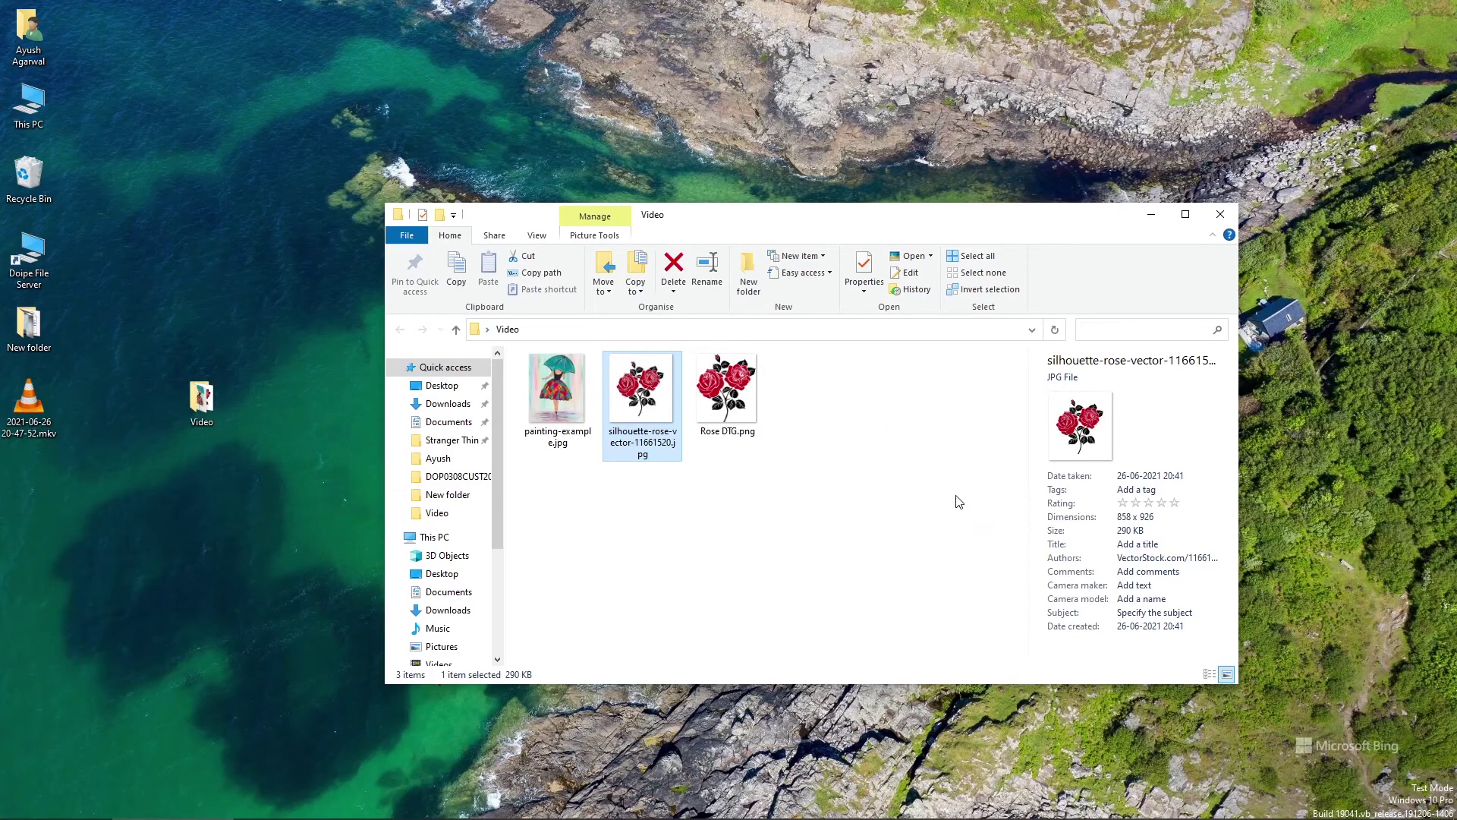
double_click(810, 218)
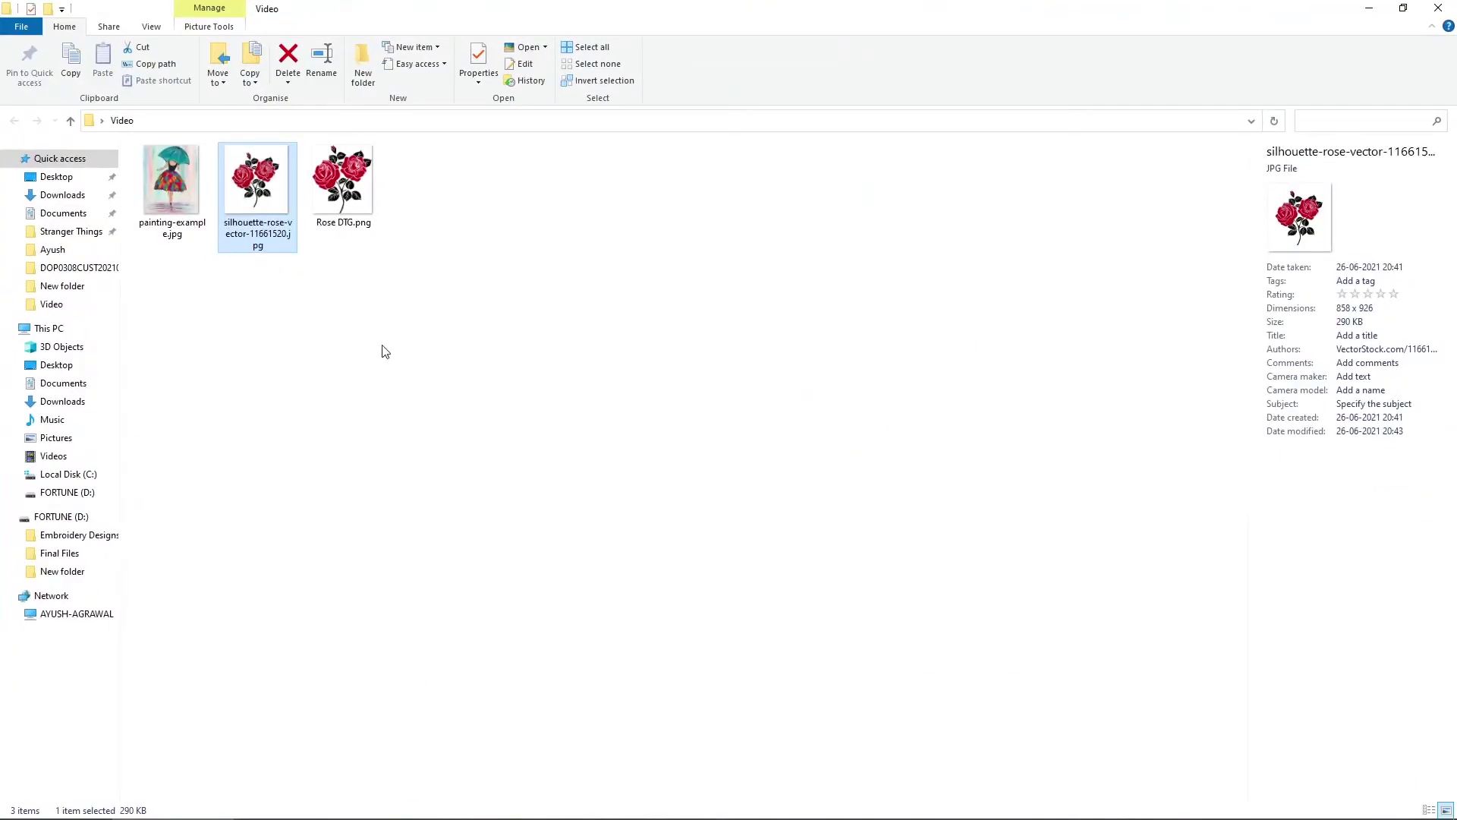
Preview Rose DTG.png and examine its leaf edges and transparent background at high magnification.
click(374, 270)
double_click(342, 182)
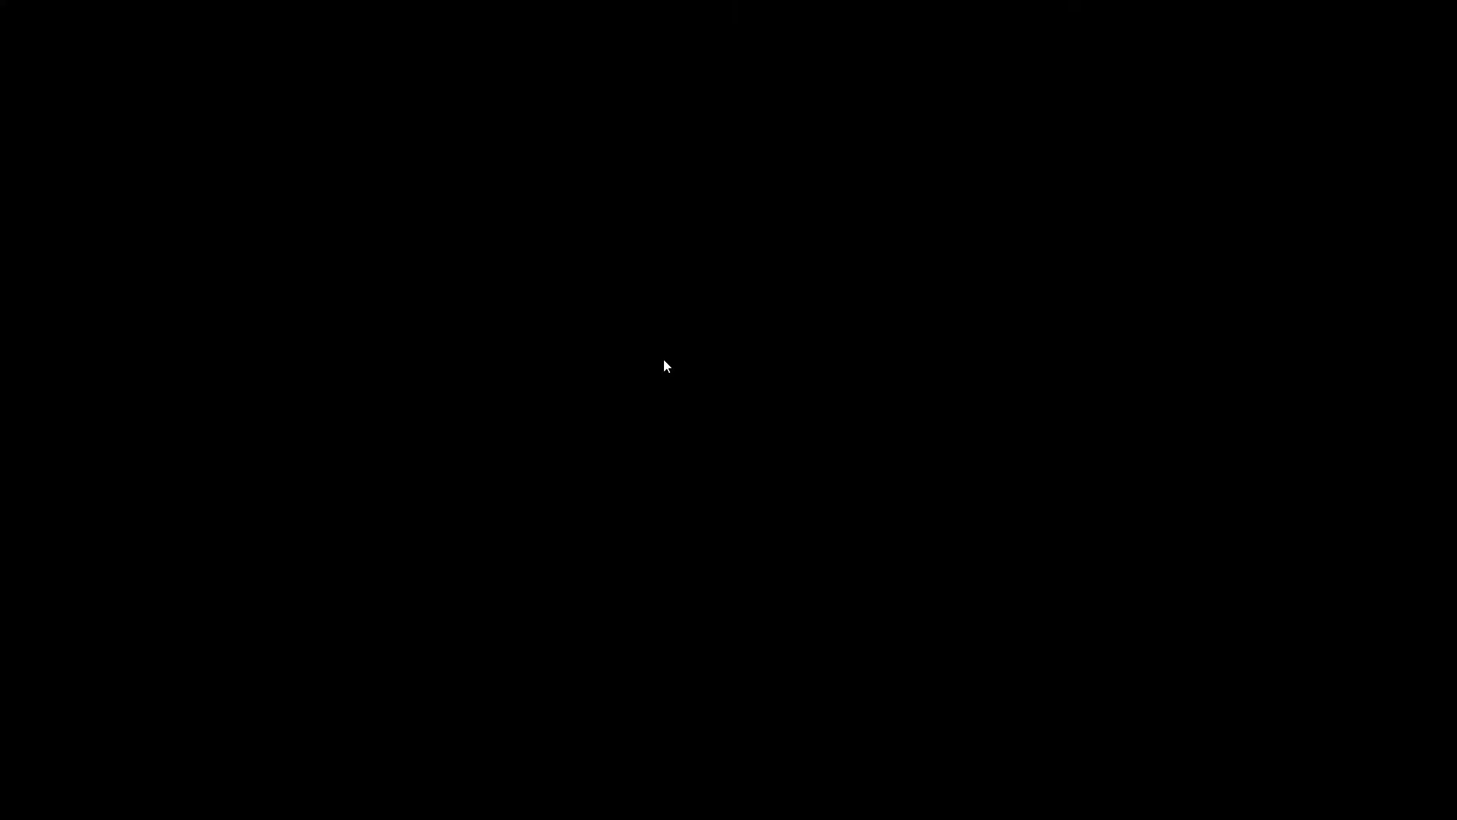
scroll(721, 429, up, 6)
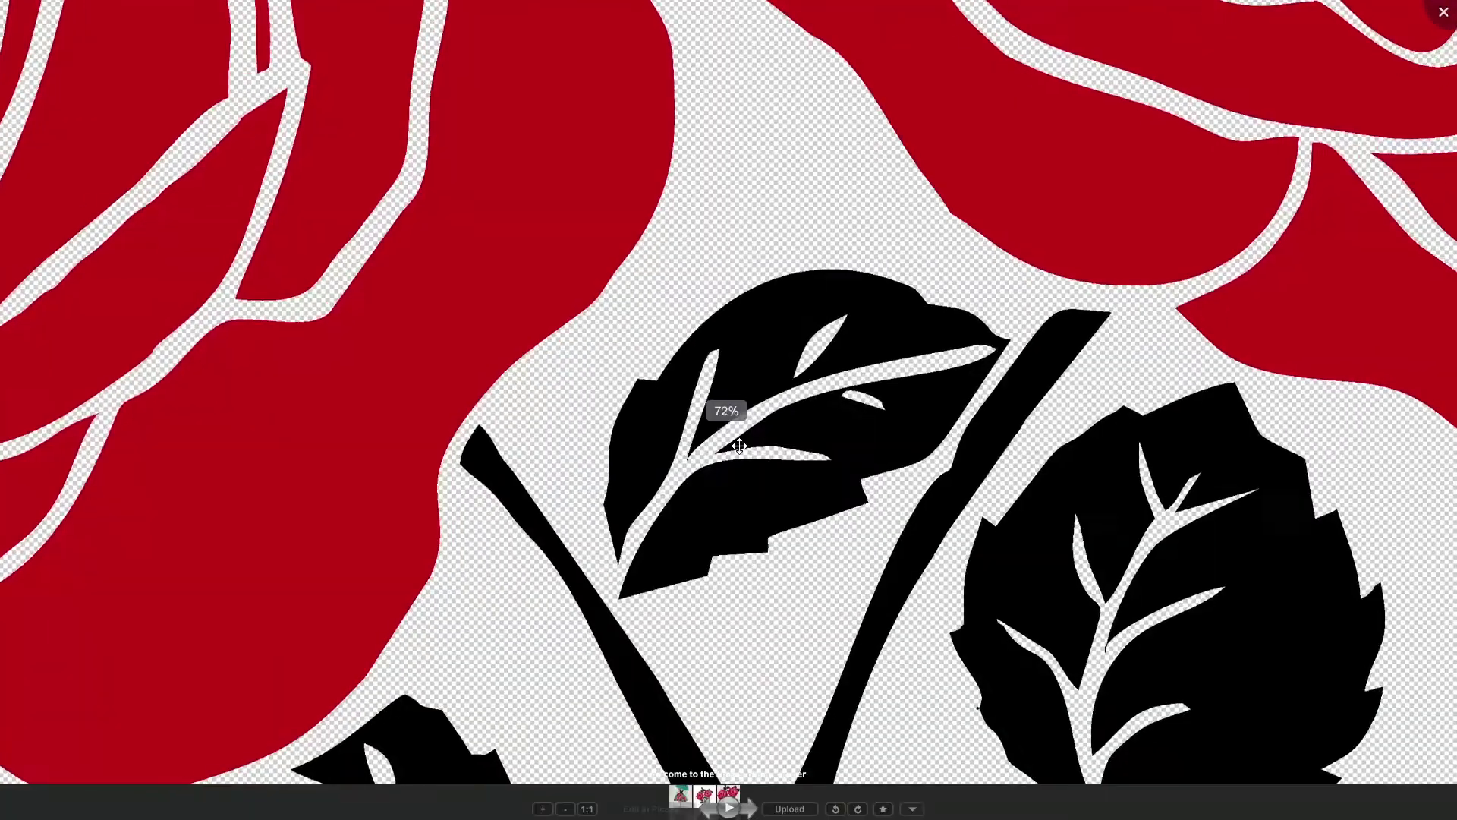
scroll(721, 429, up, 10)
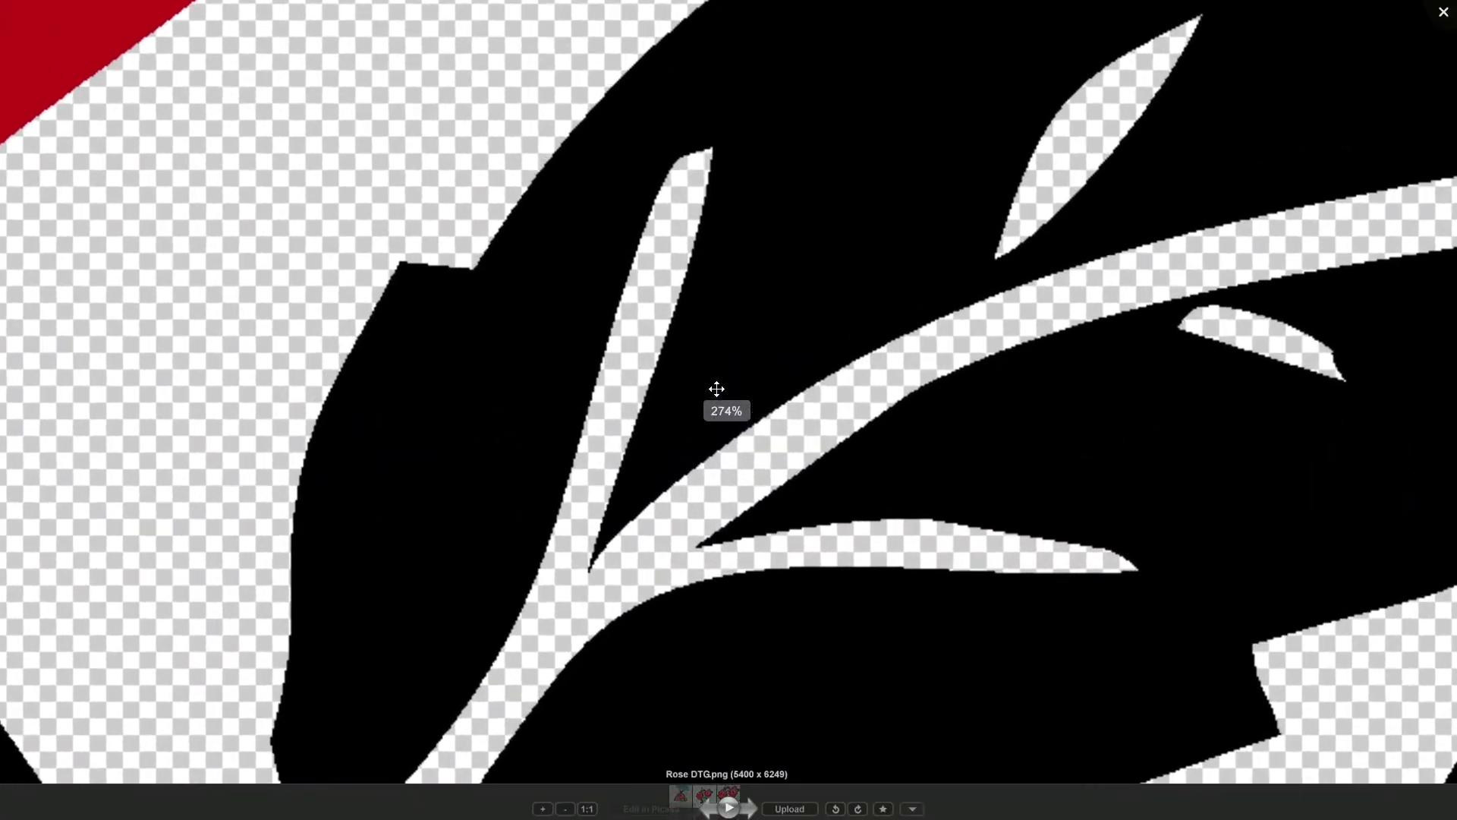
scroll(716, 388, down, 8)
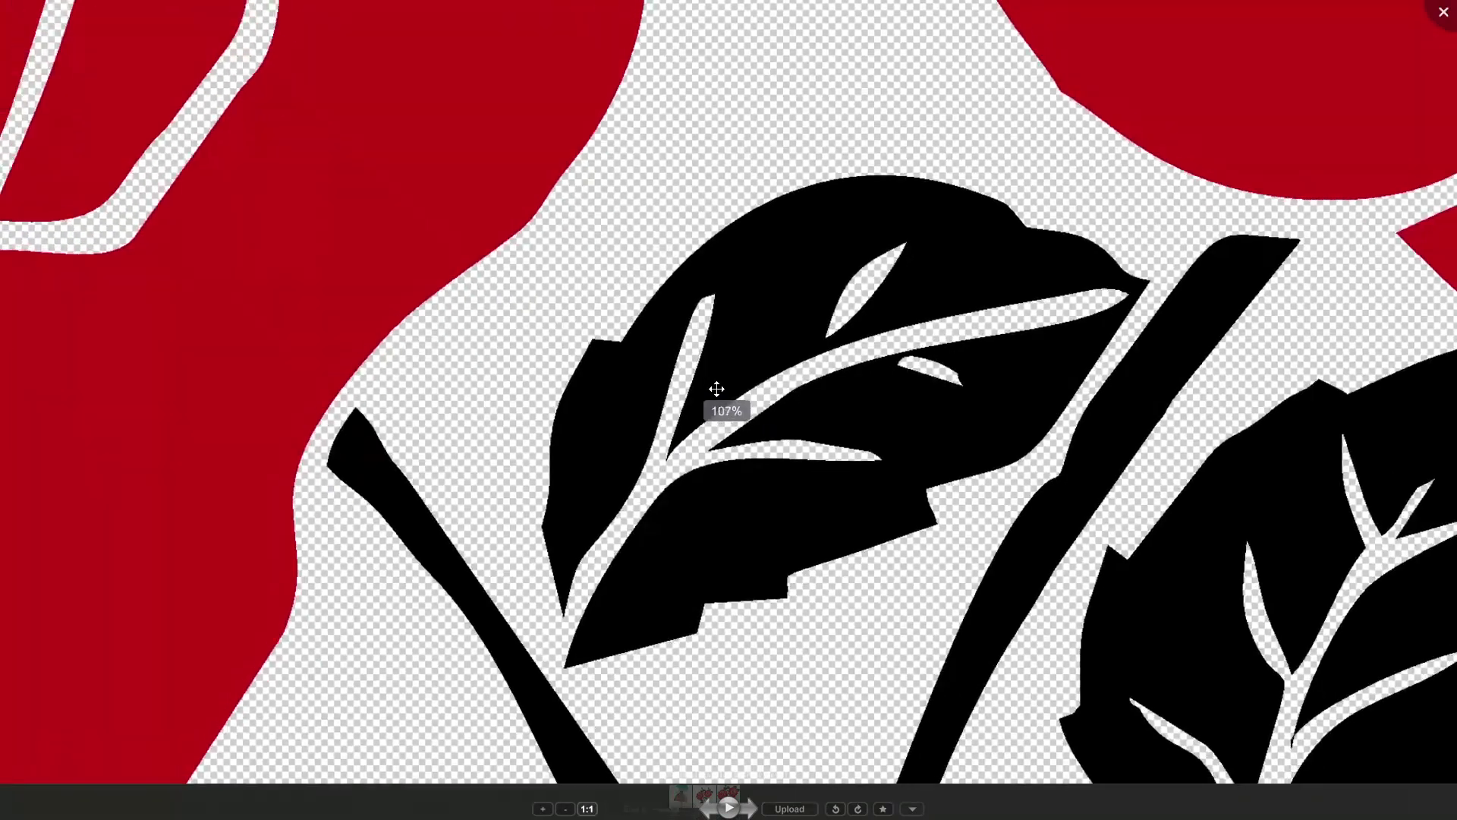
scroll(821, 398, down, 5)
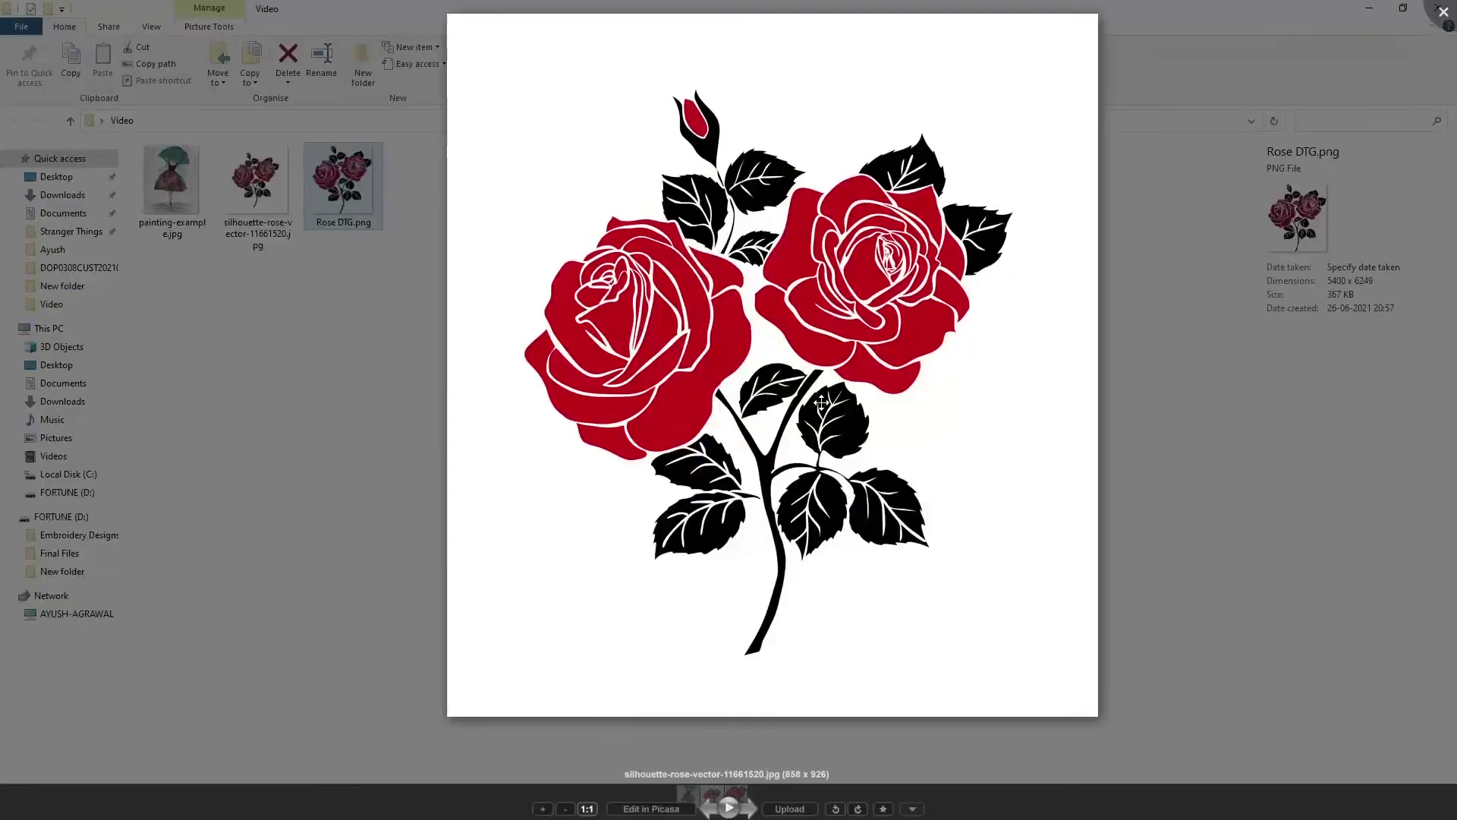
Examine the petal and leaf edges of the original silhouette rose JPG at high magnification for comparison.
scroll(822, 403, up, 10)
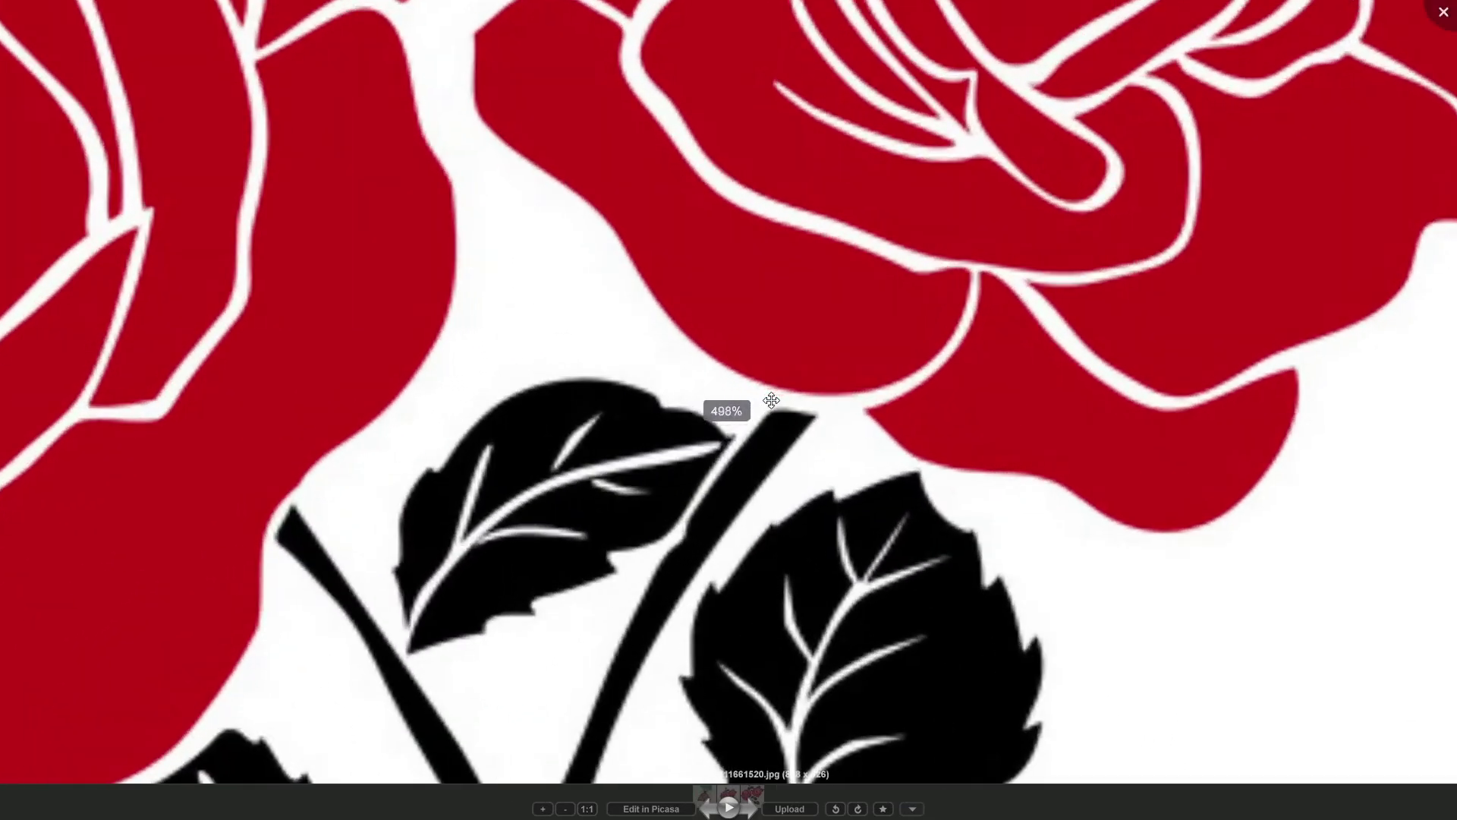
scroll(778, 381, up, 2)
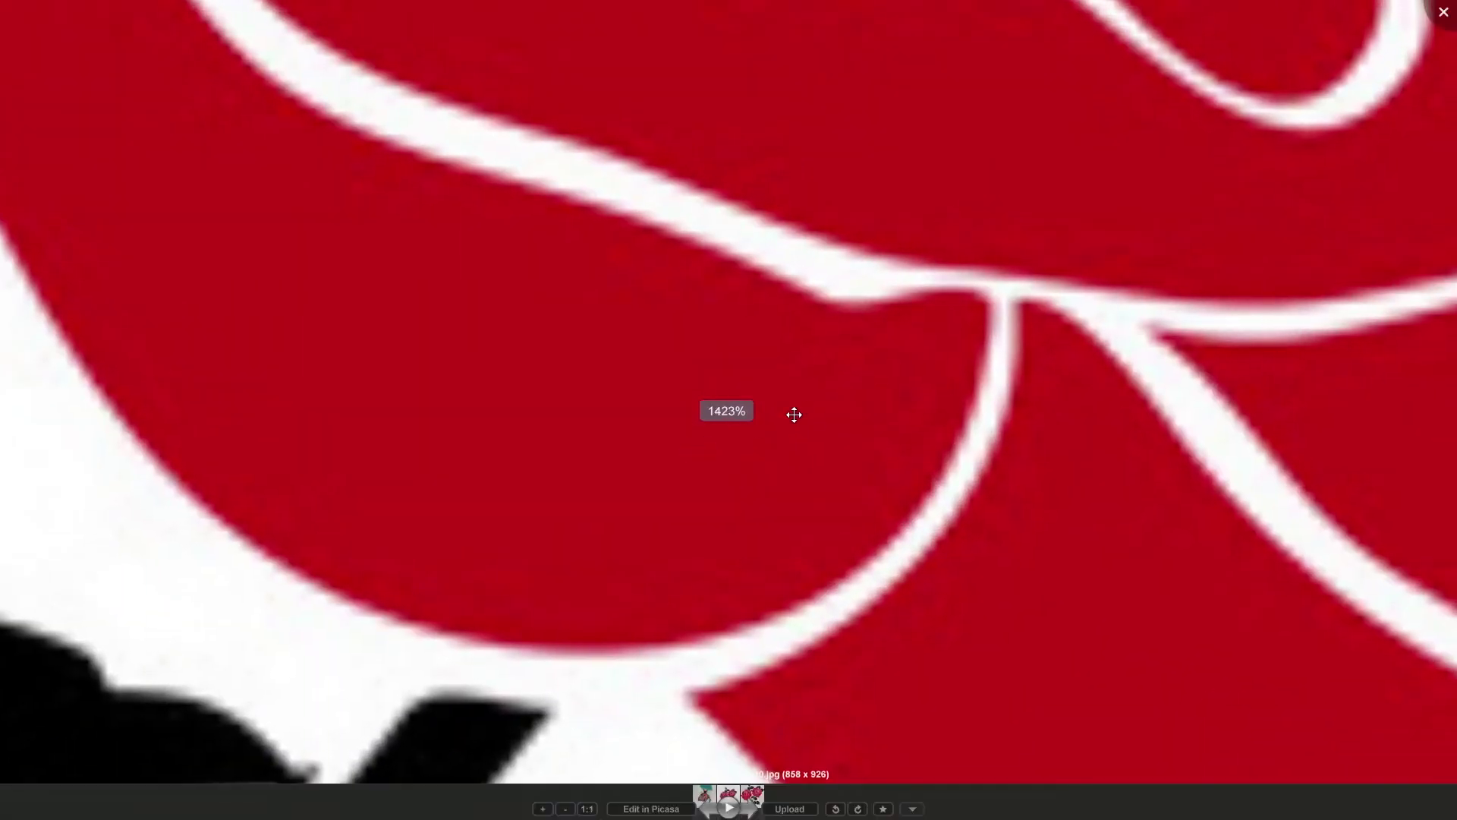
scroll(804, 409, down, 8)
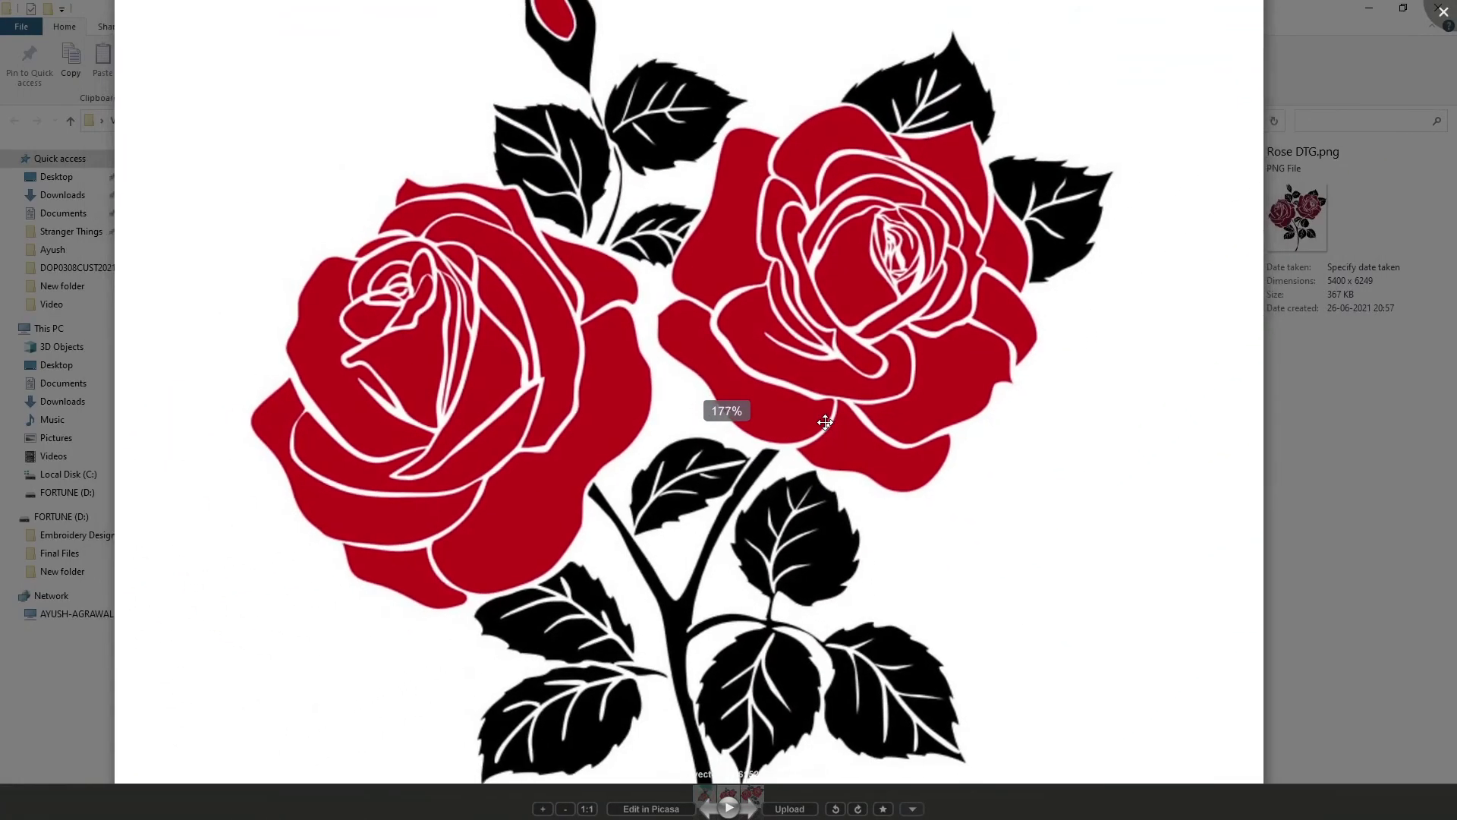
key(Escape)
Preview Rose DTG.png again and recheck the petal and leaf outlines up close.
double_click(374, 175)
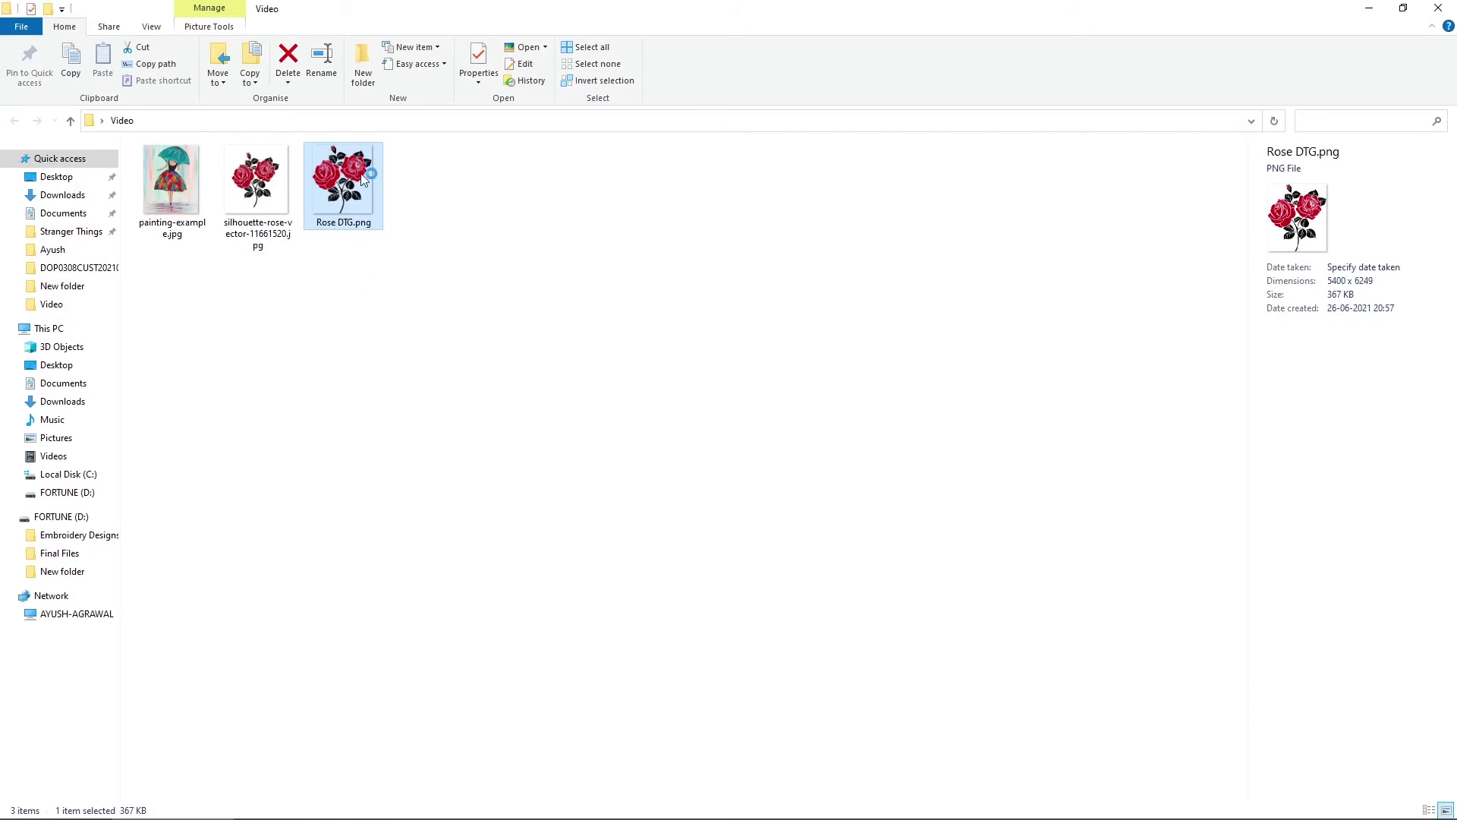
scroll(729, 413, up, 6)
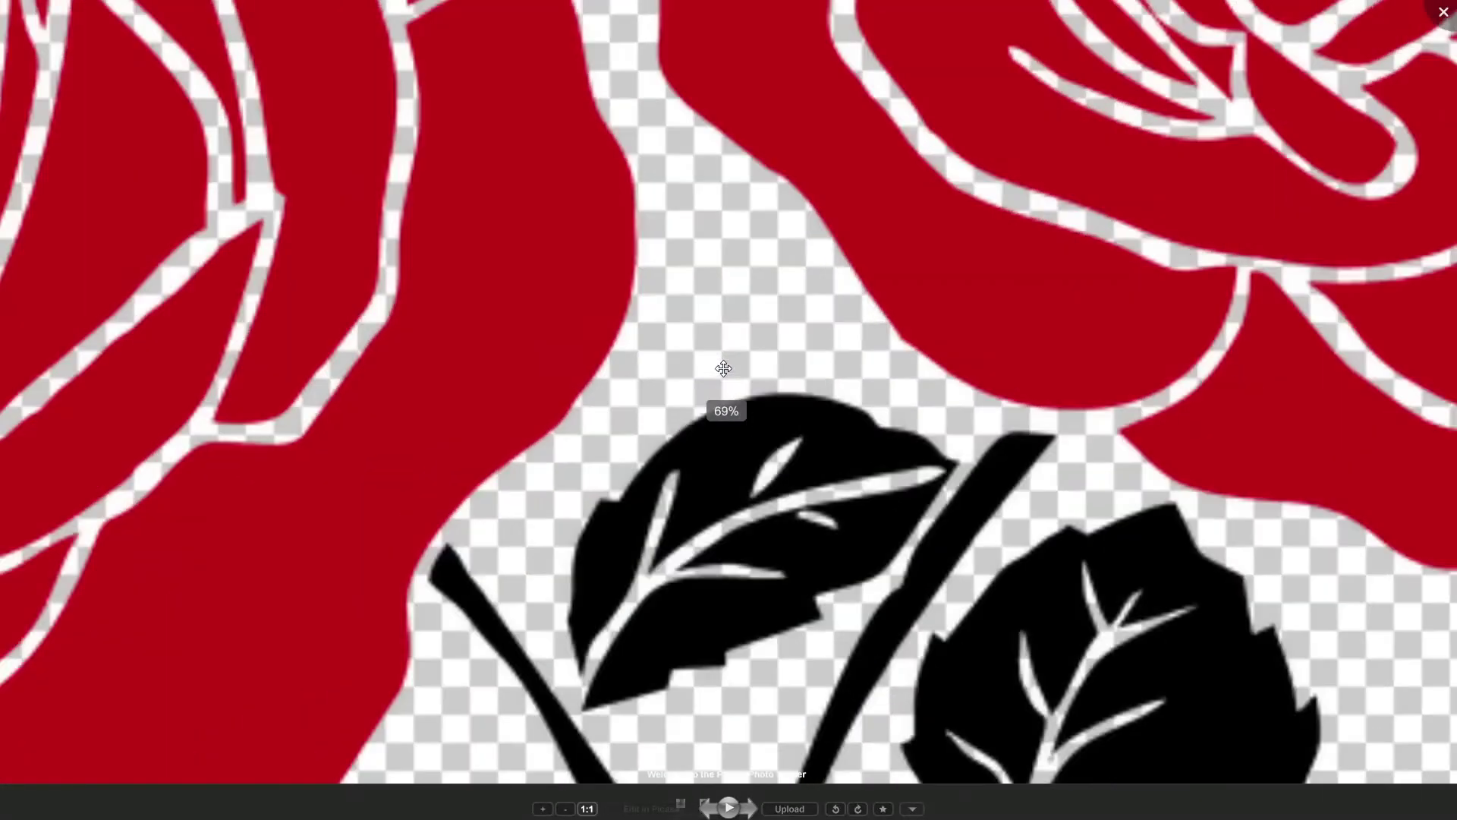
scroll(745, 527, down, 2)
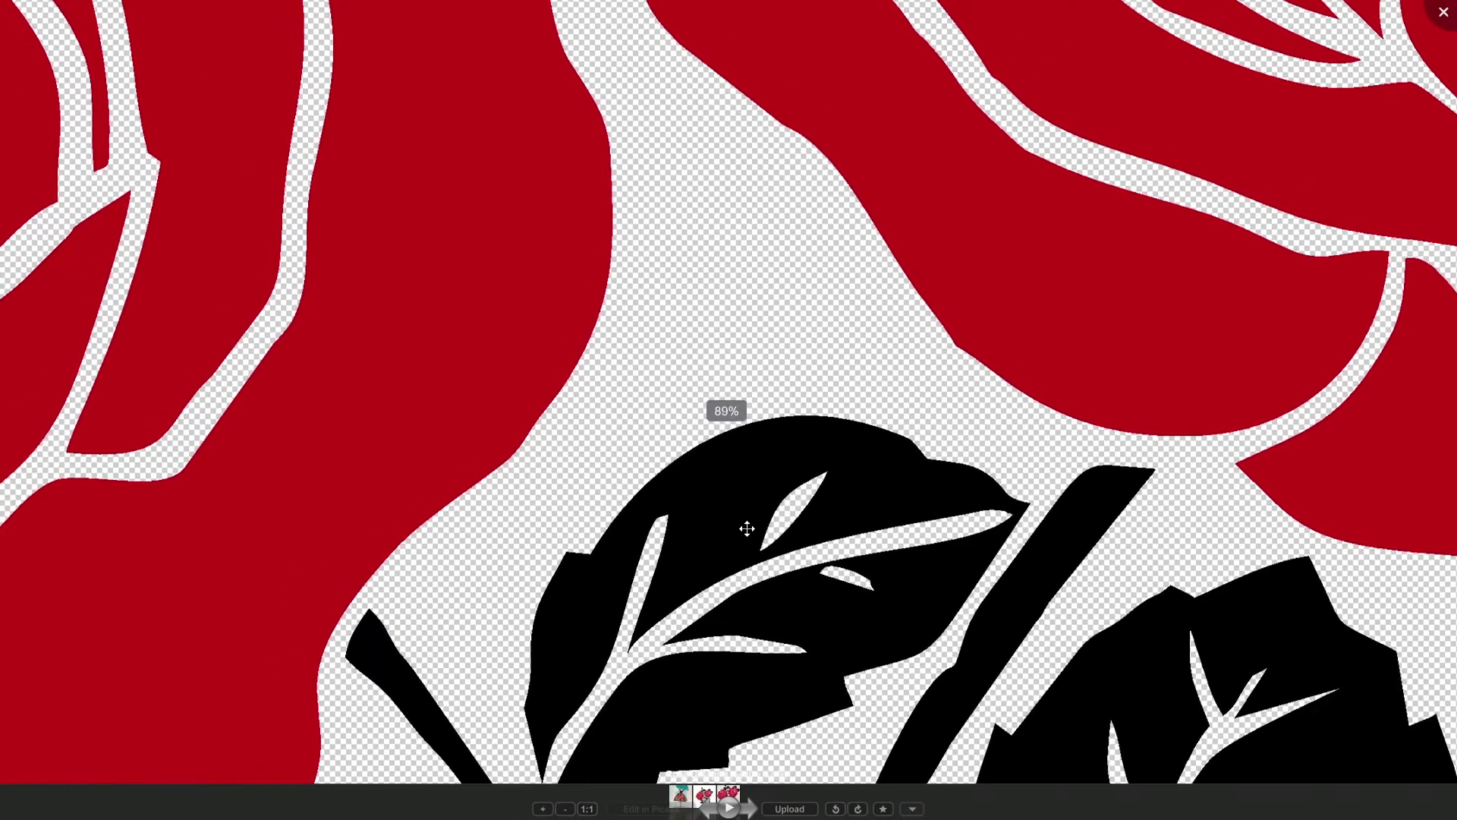
scroll(746, 528, down, 10)
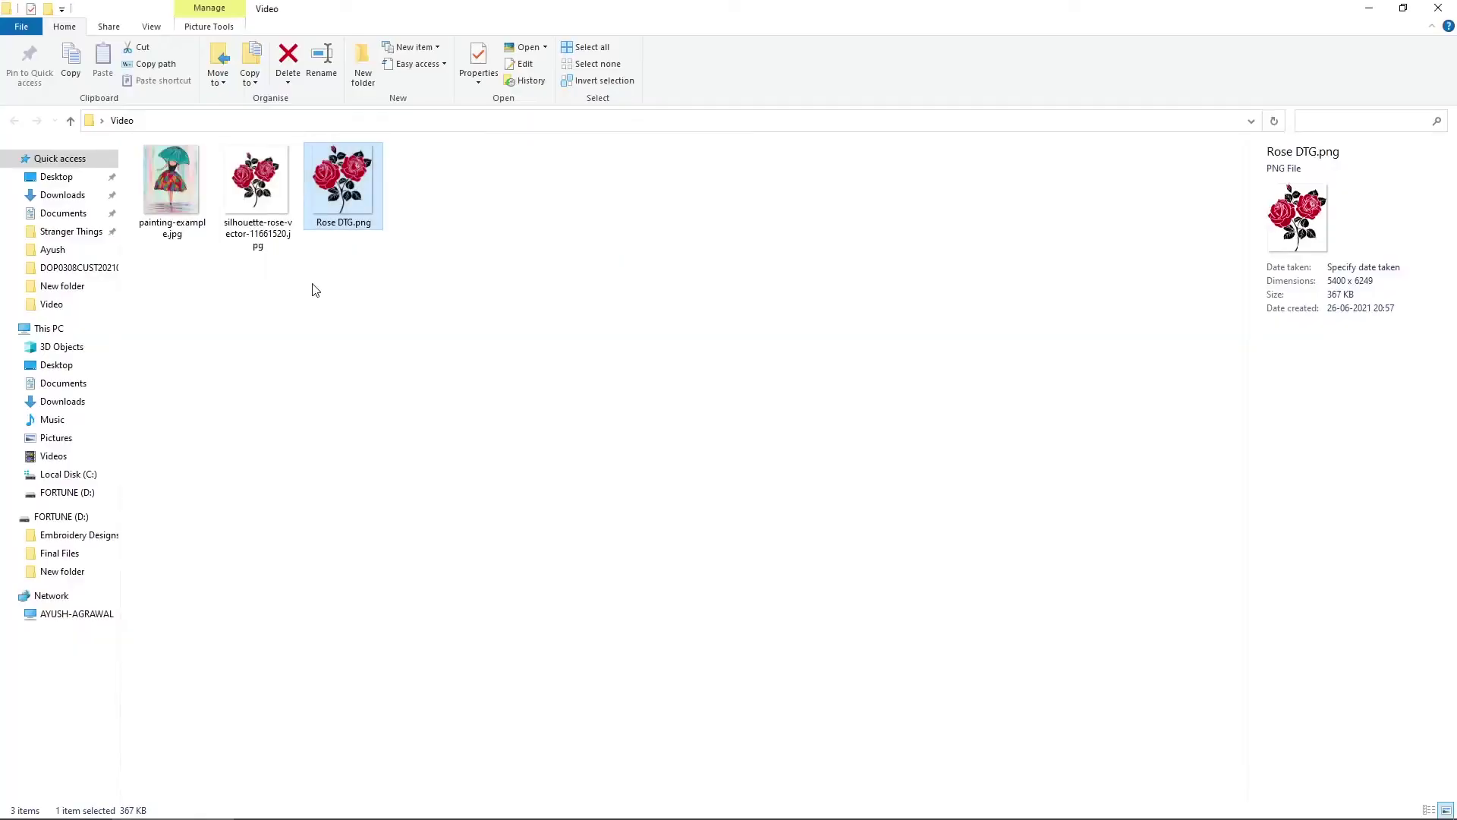
Open the original silhouette rose JPG from the Video folder in Adobe Photoshop 2020.
right_click(235, 197)
mouse_move(292, 410)
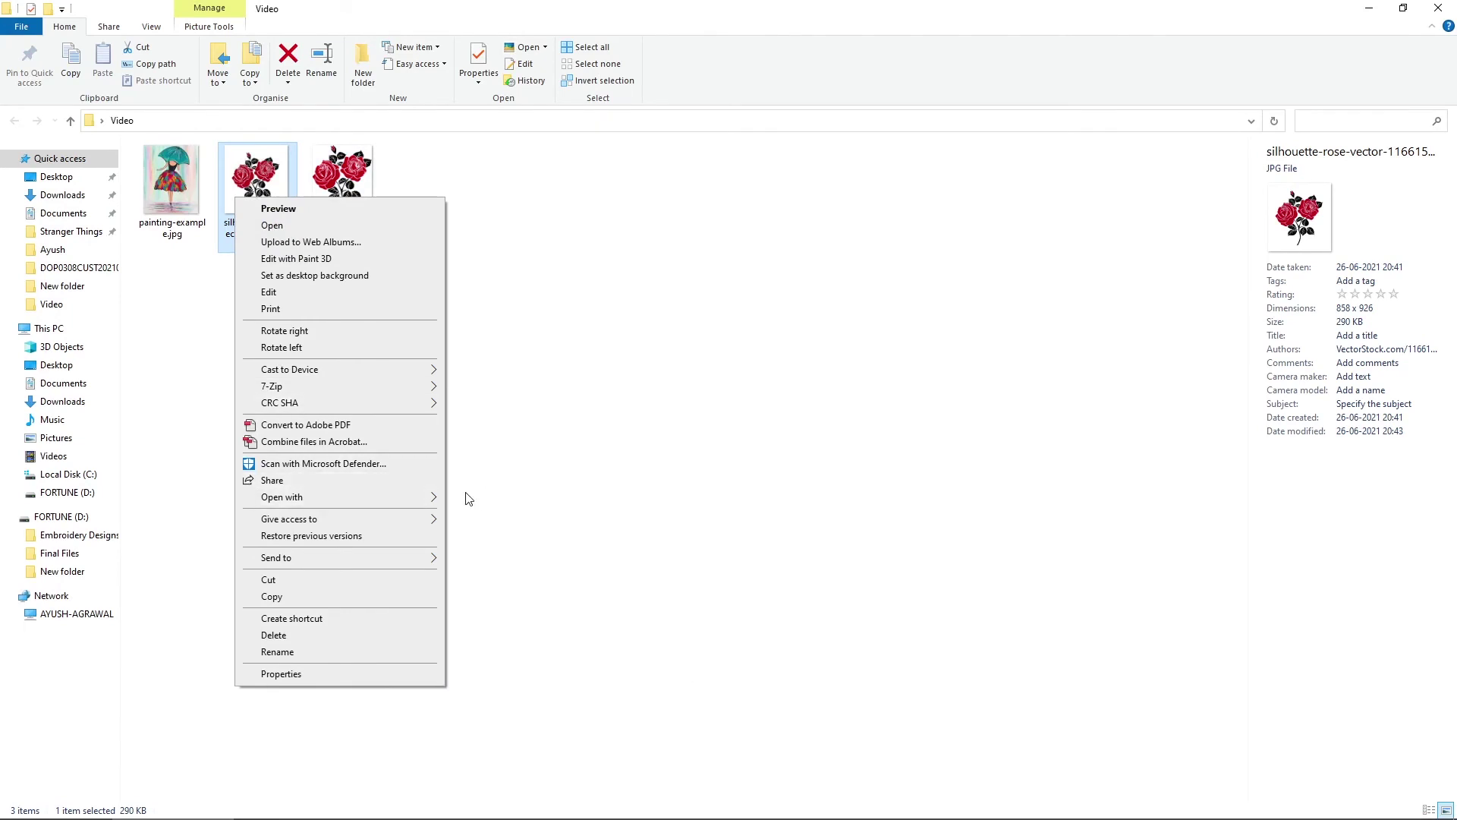
mouse_move(419, 499)
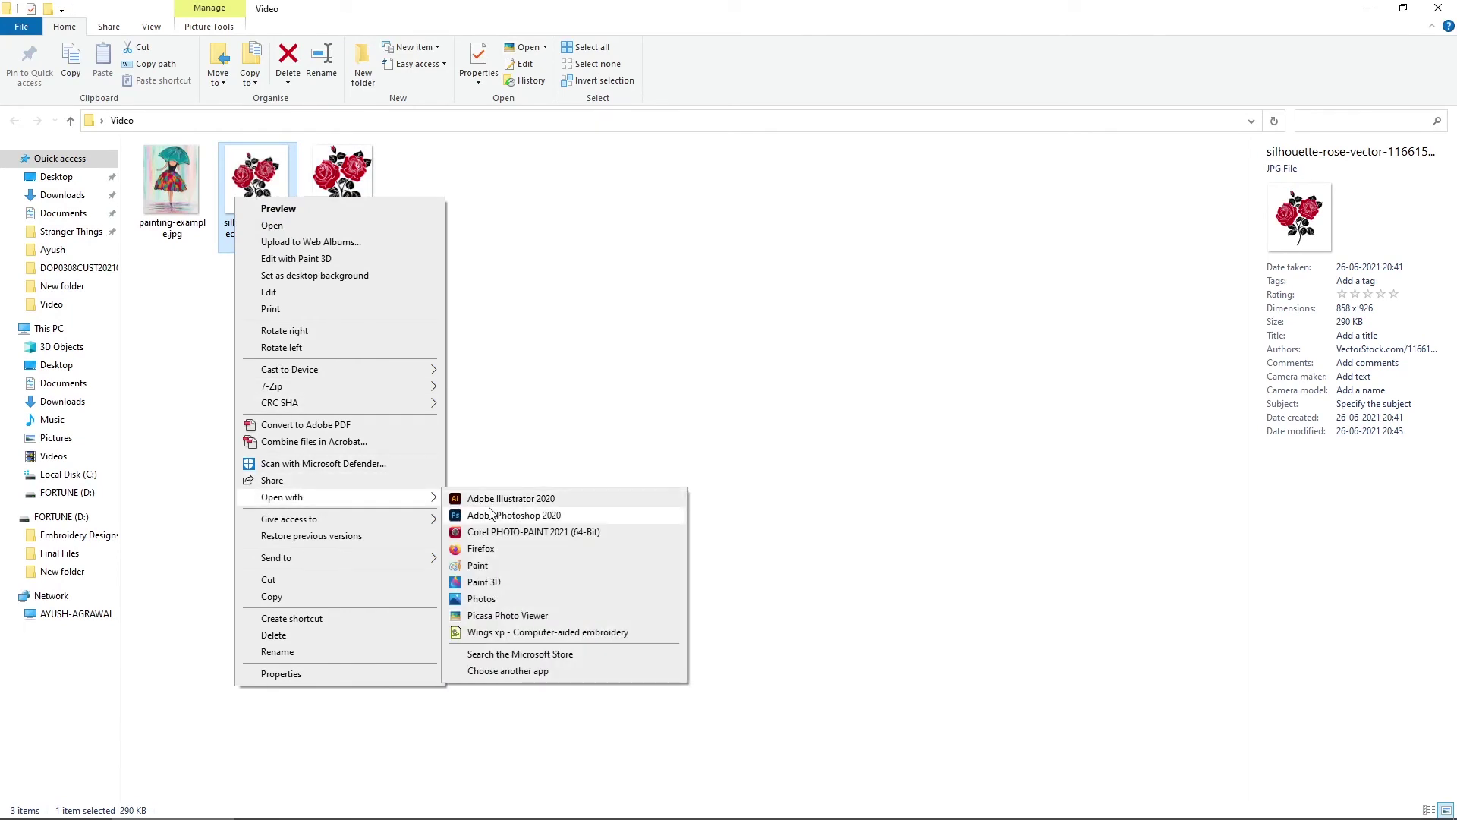
click(491, 515)
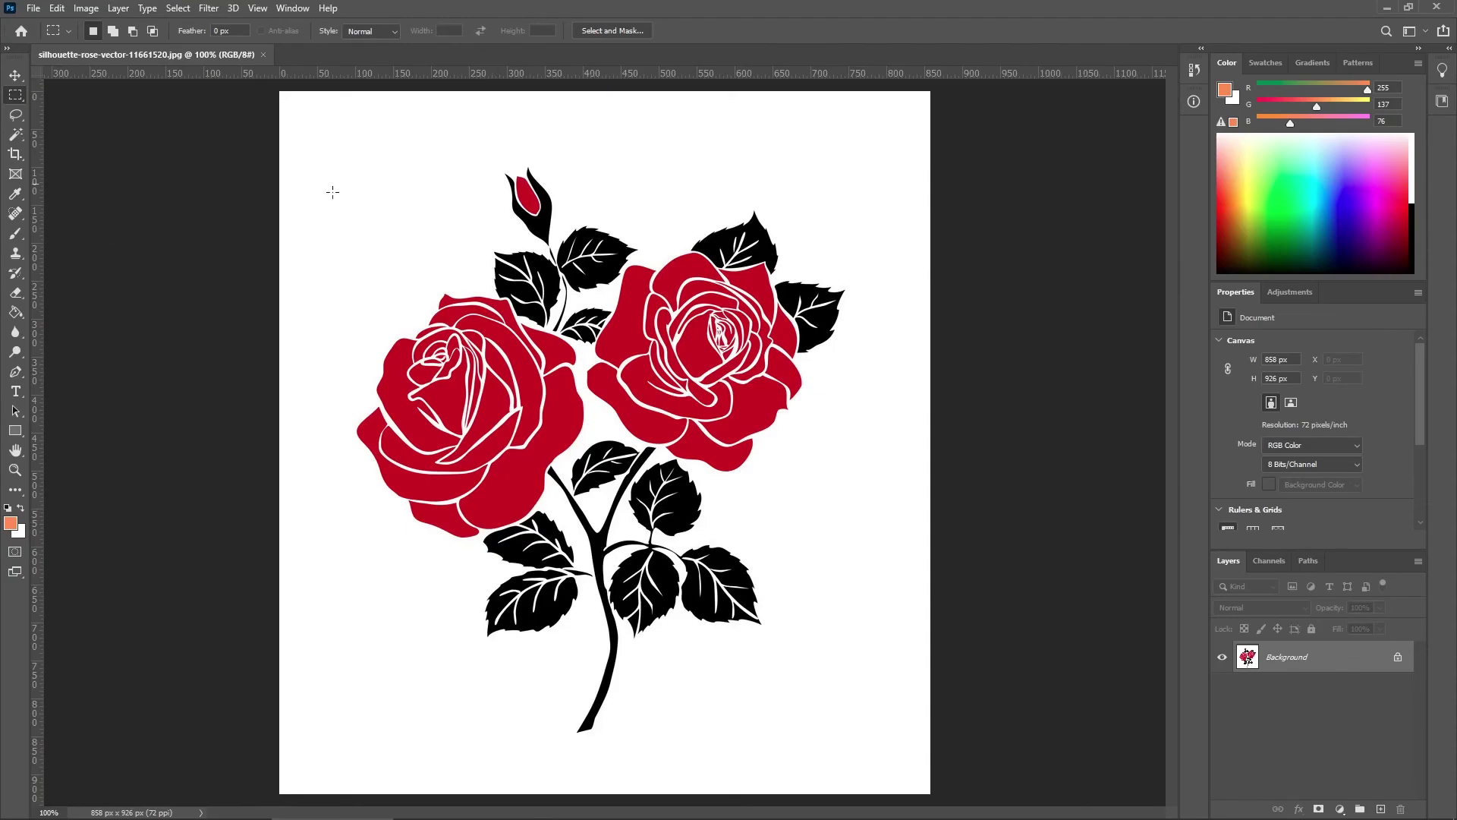
Set the rose image's resolution to 600 pixels/inch in the Image Size settings.
click(86, 8)
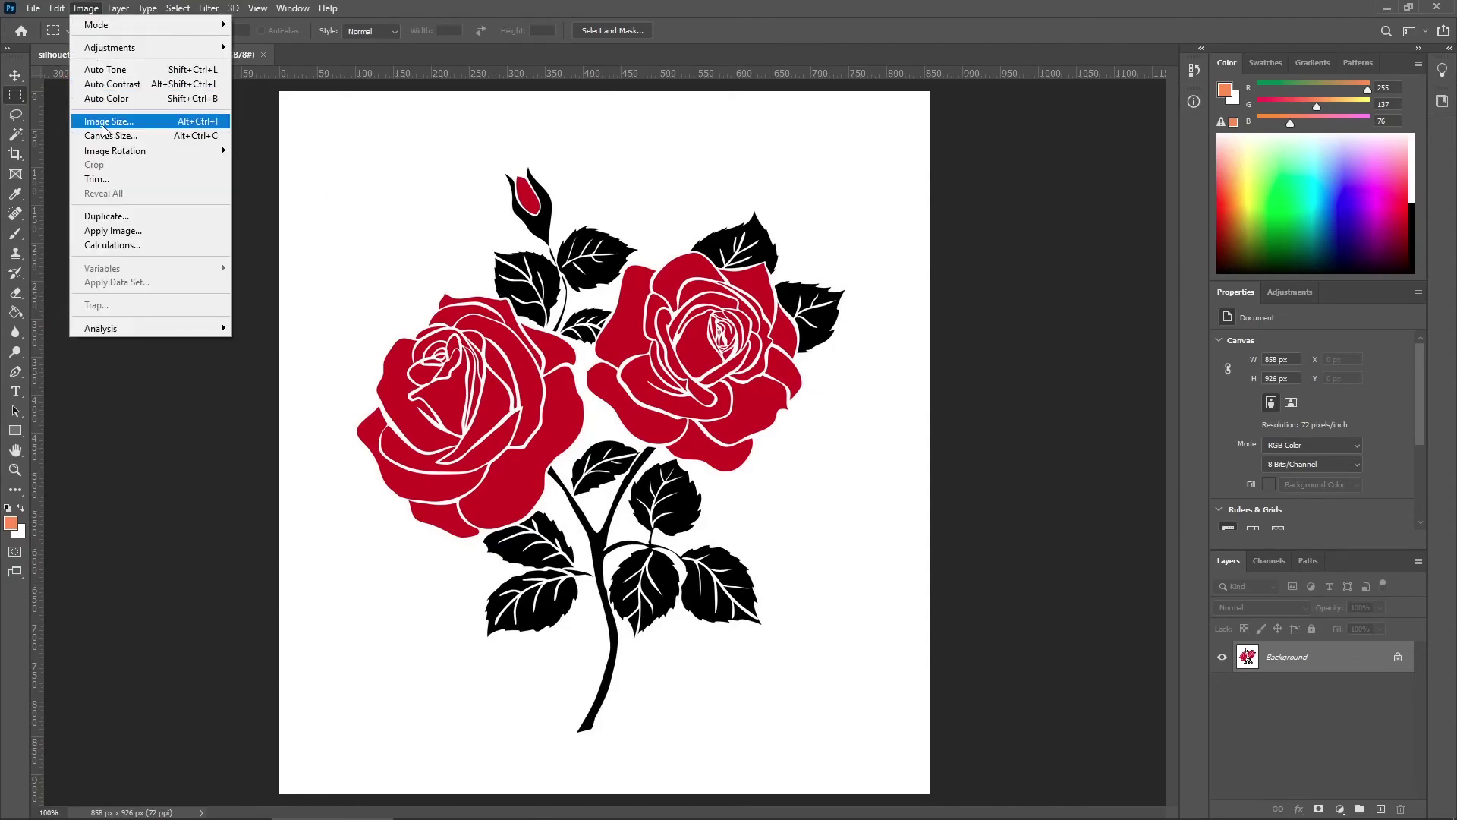
click(104, 123)
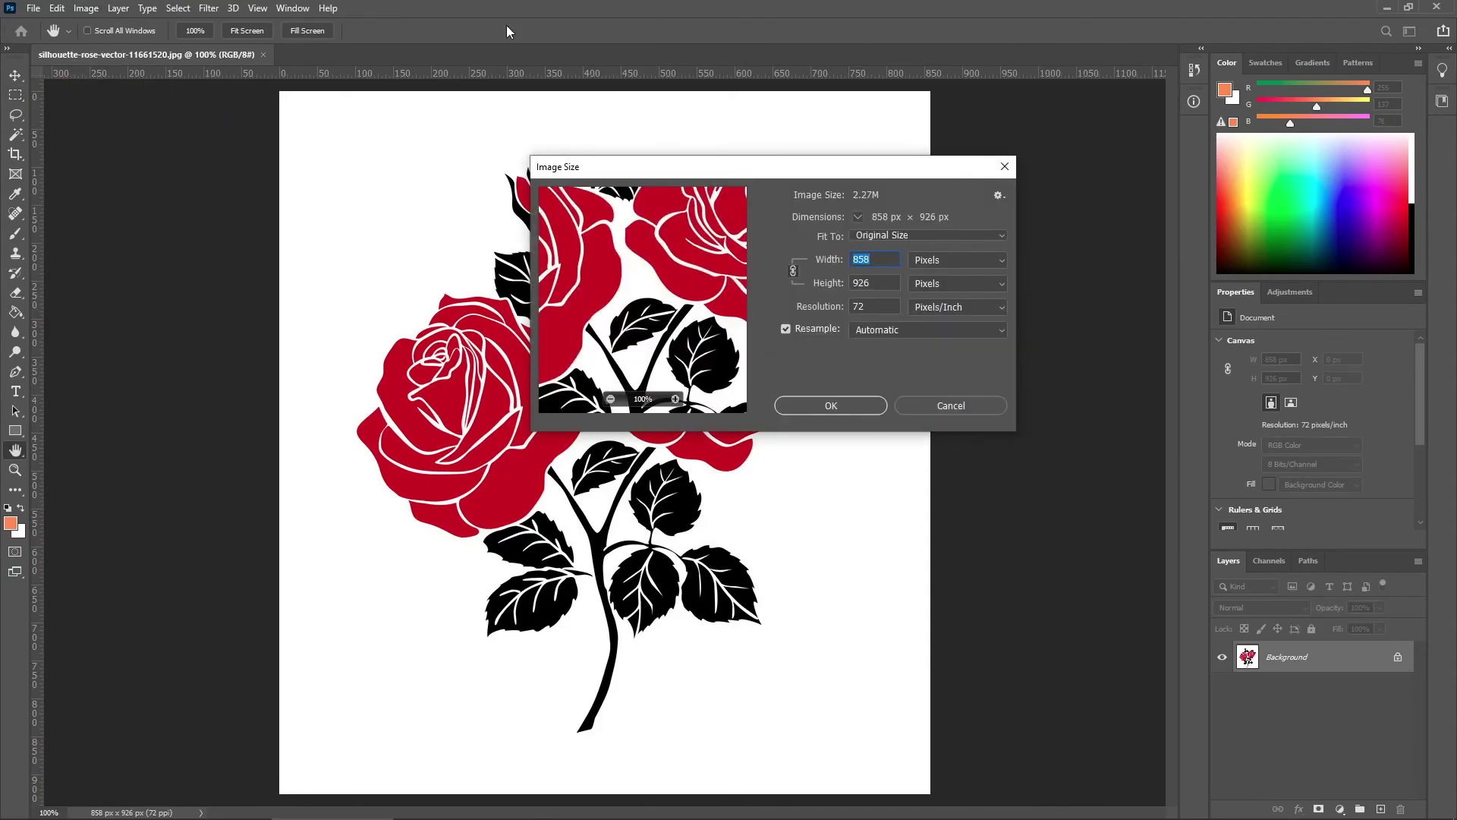
key(Tab)
key(Tab)
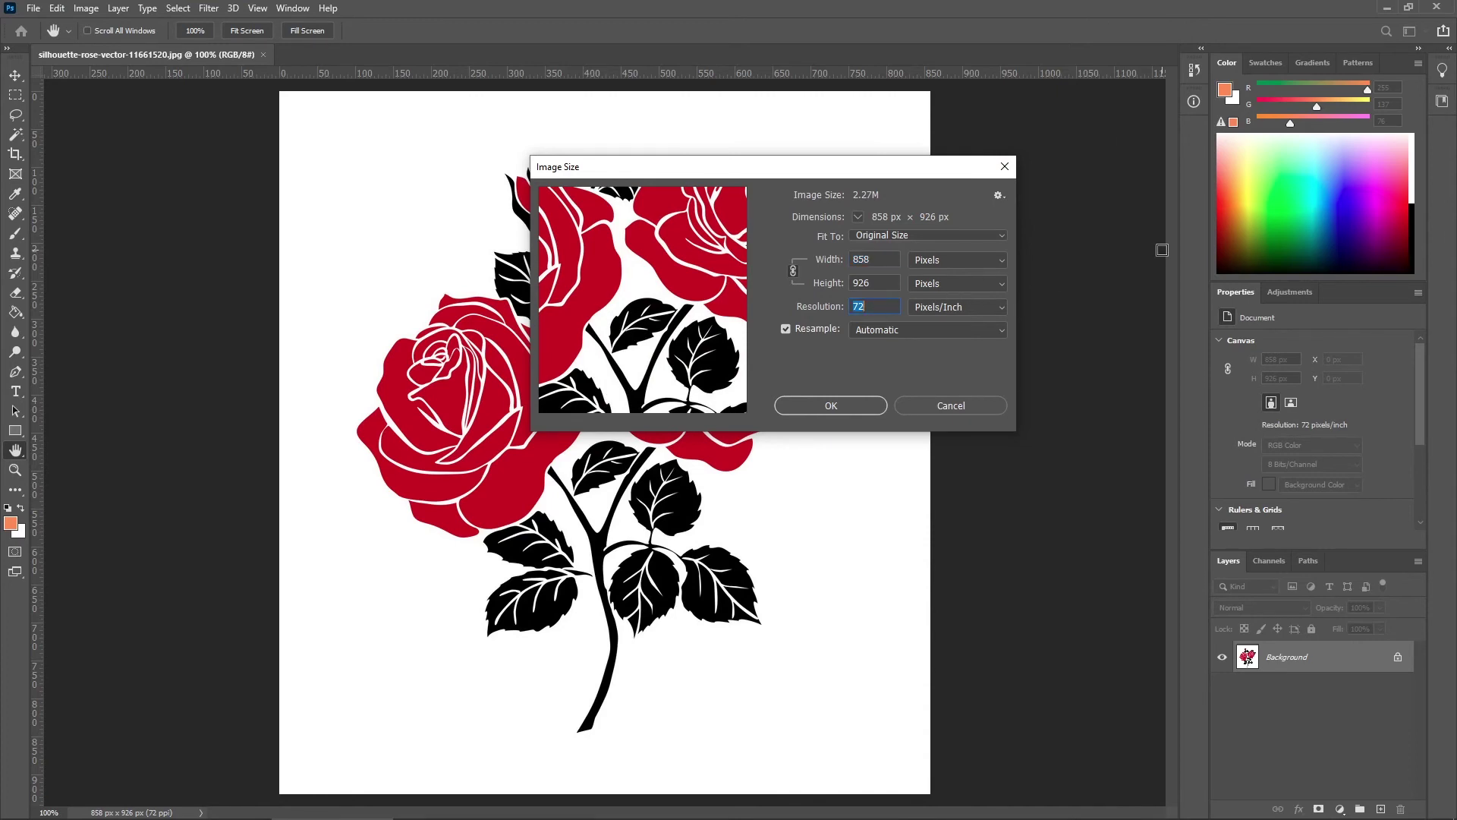
text(600)
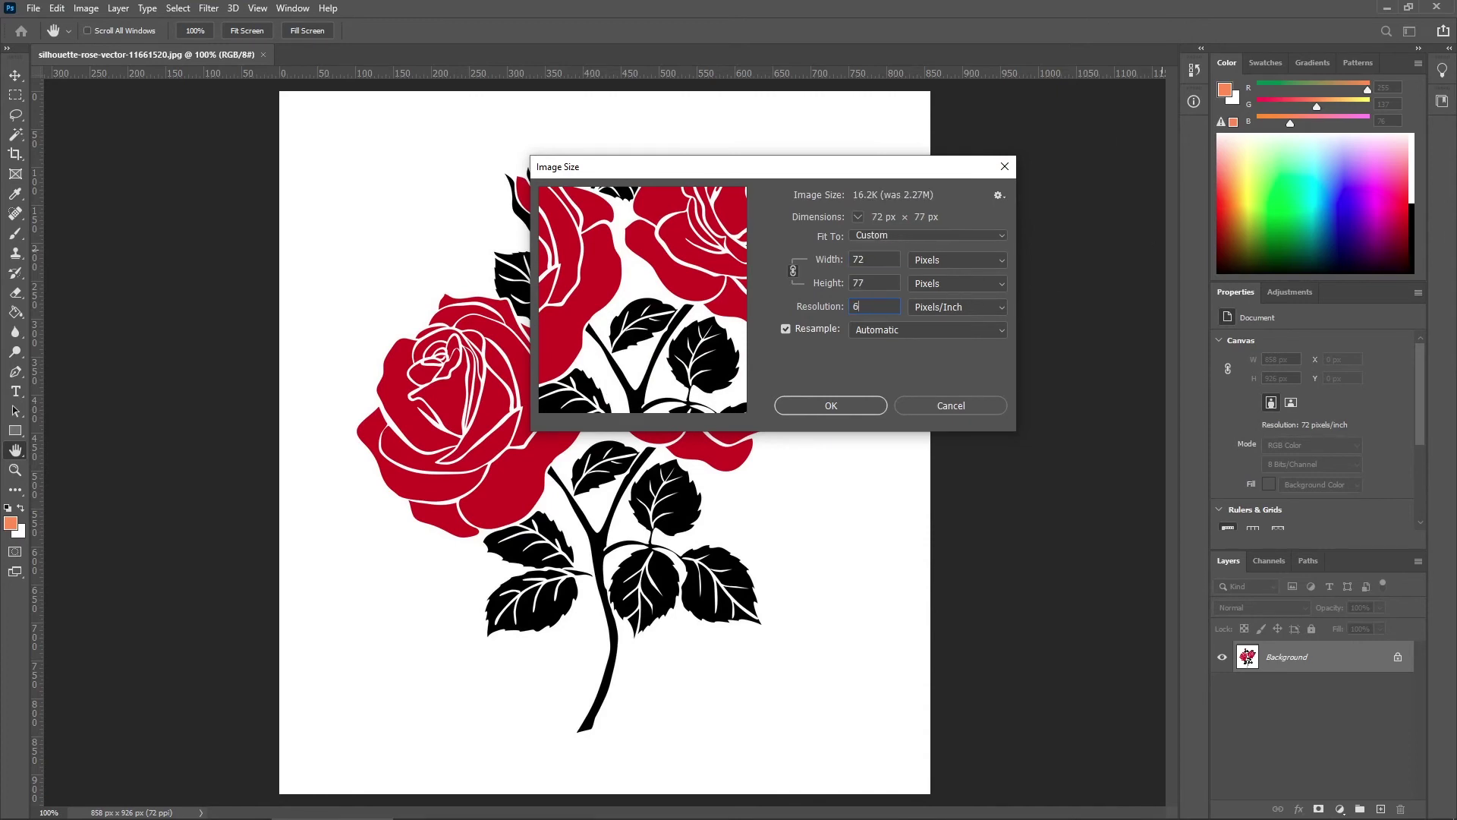
Switch the image size units to inches, set the width to 15 inches, and apply the resize.
click(984, 260)
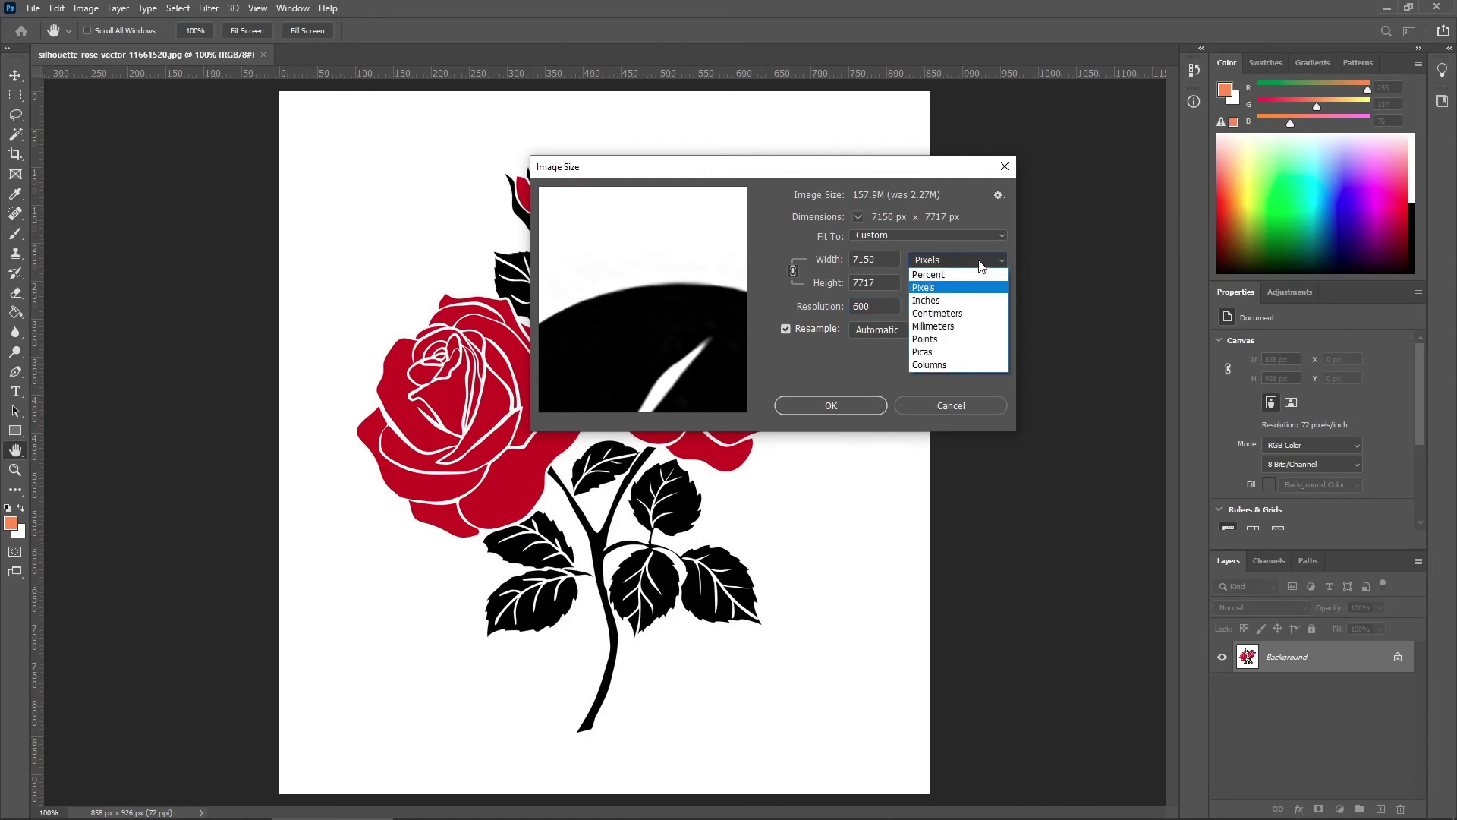
click(949, 299)
double_click(899, 259)
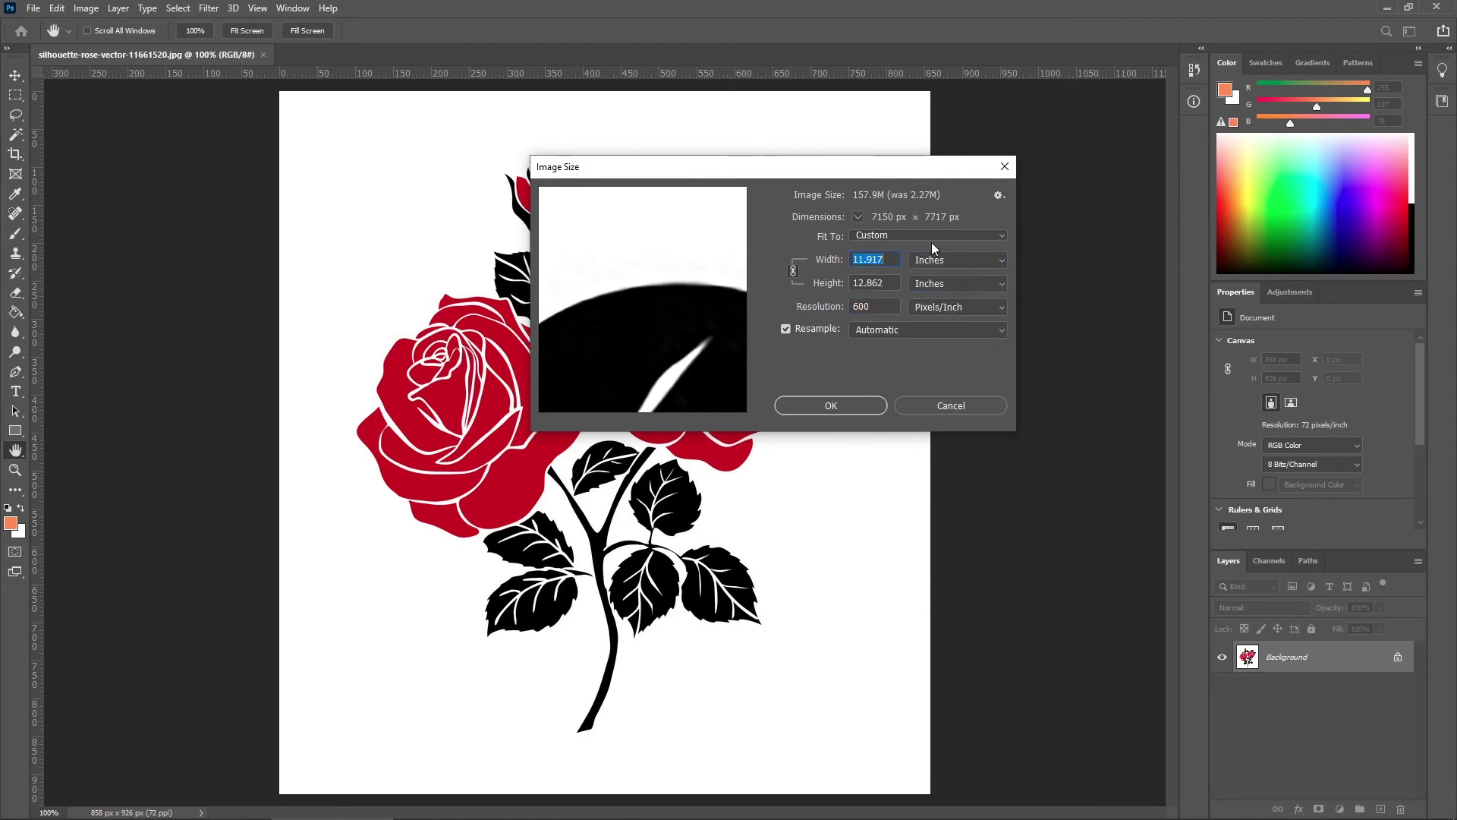
text(15)
key(Tab)
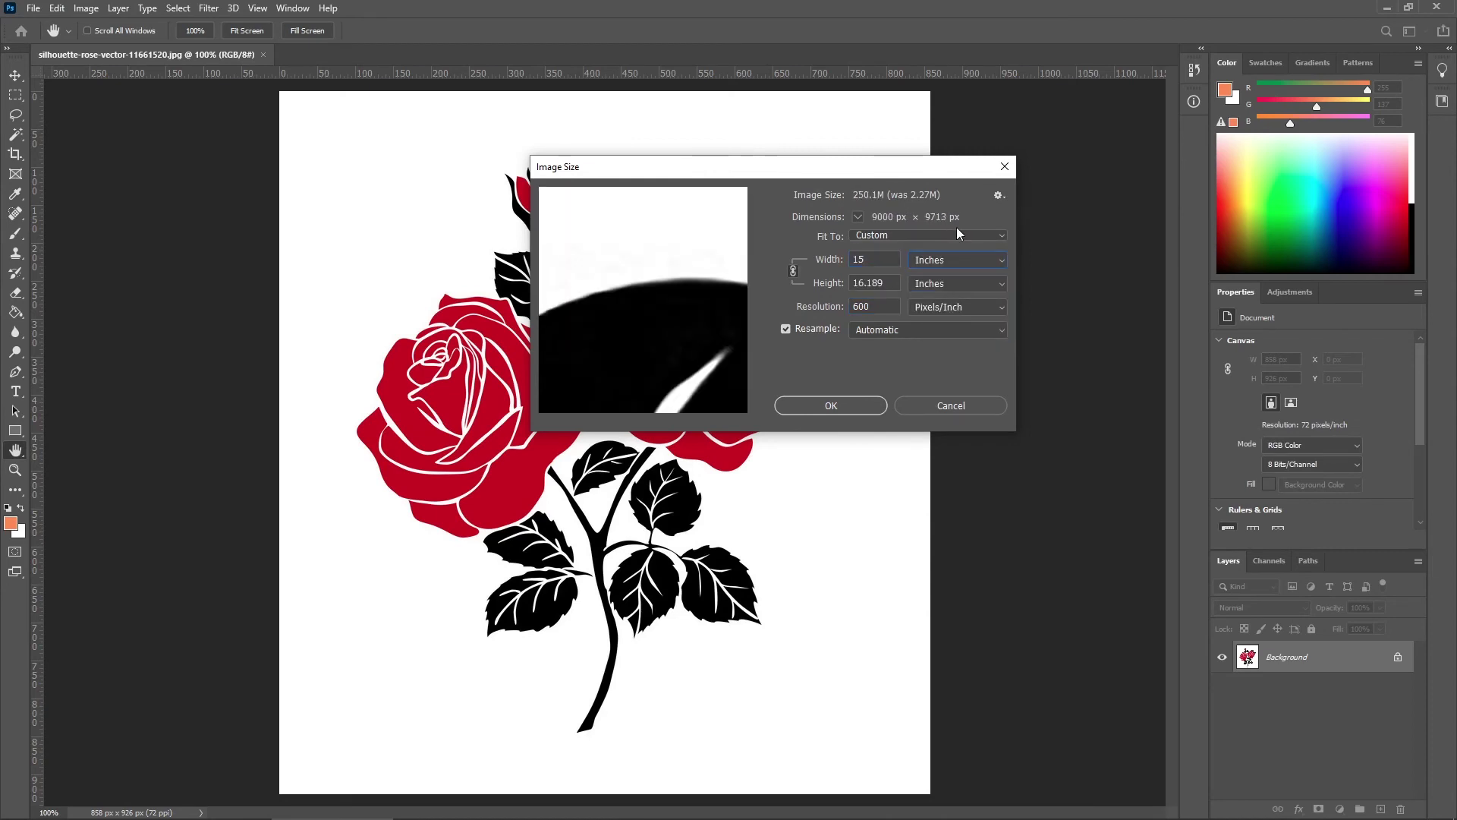
click(834, 403)
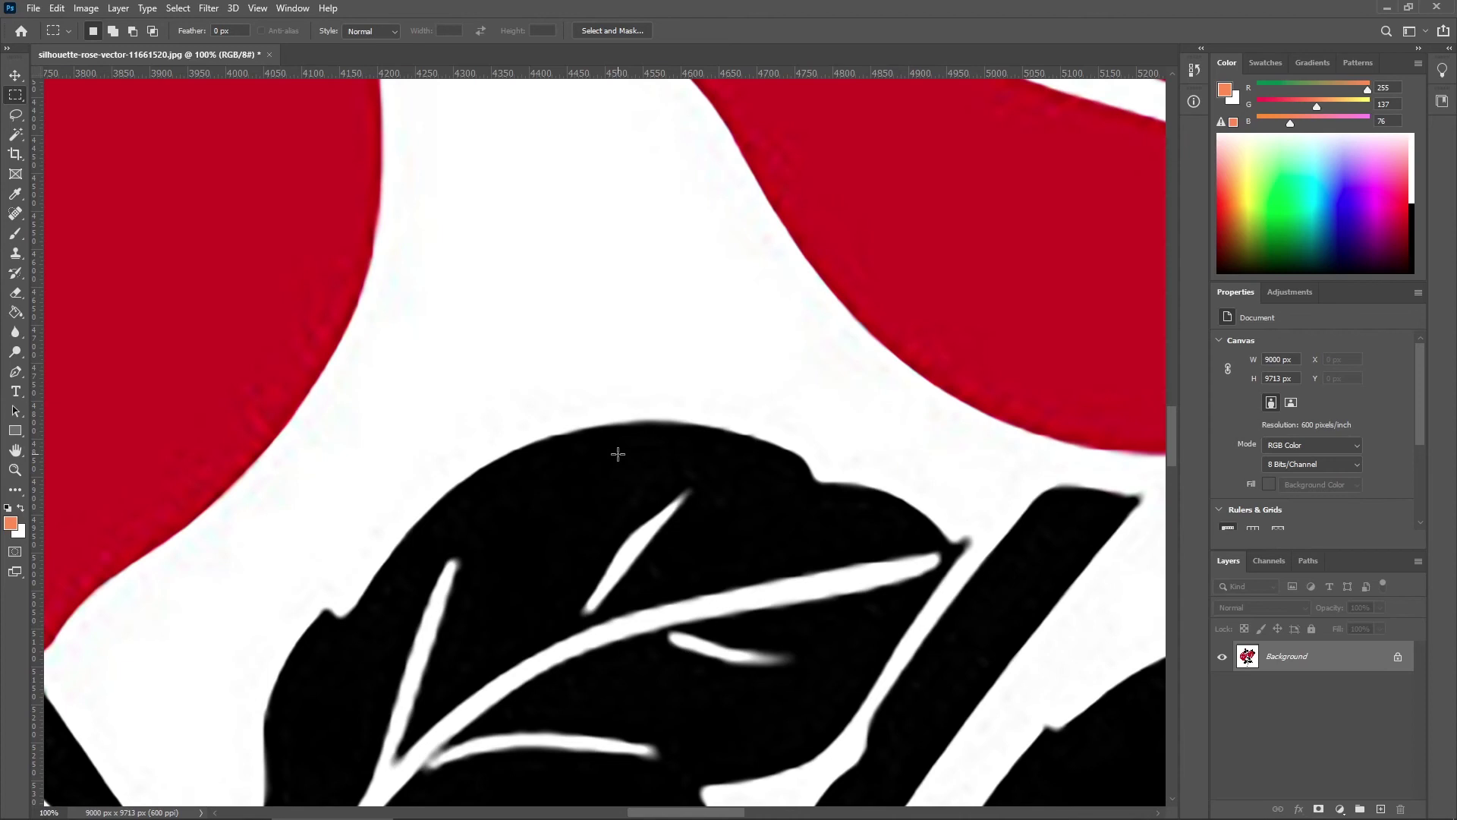
Preview painting-example.jpg from the Video folder, and return to Photoshop to view the enlarged rose image.
key(alt+Tab)
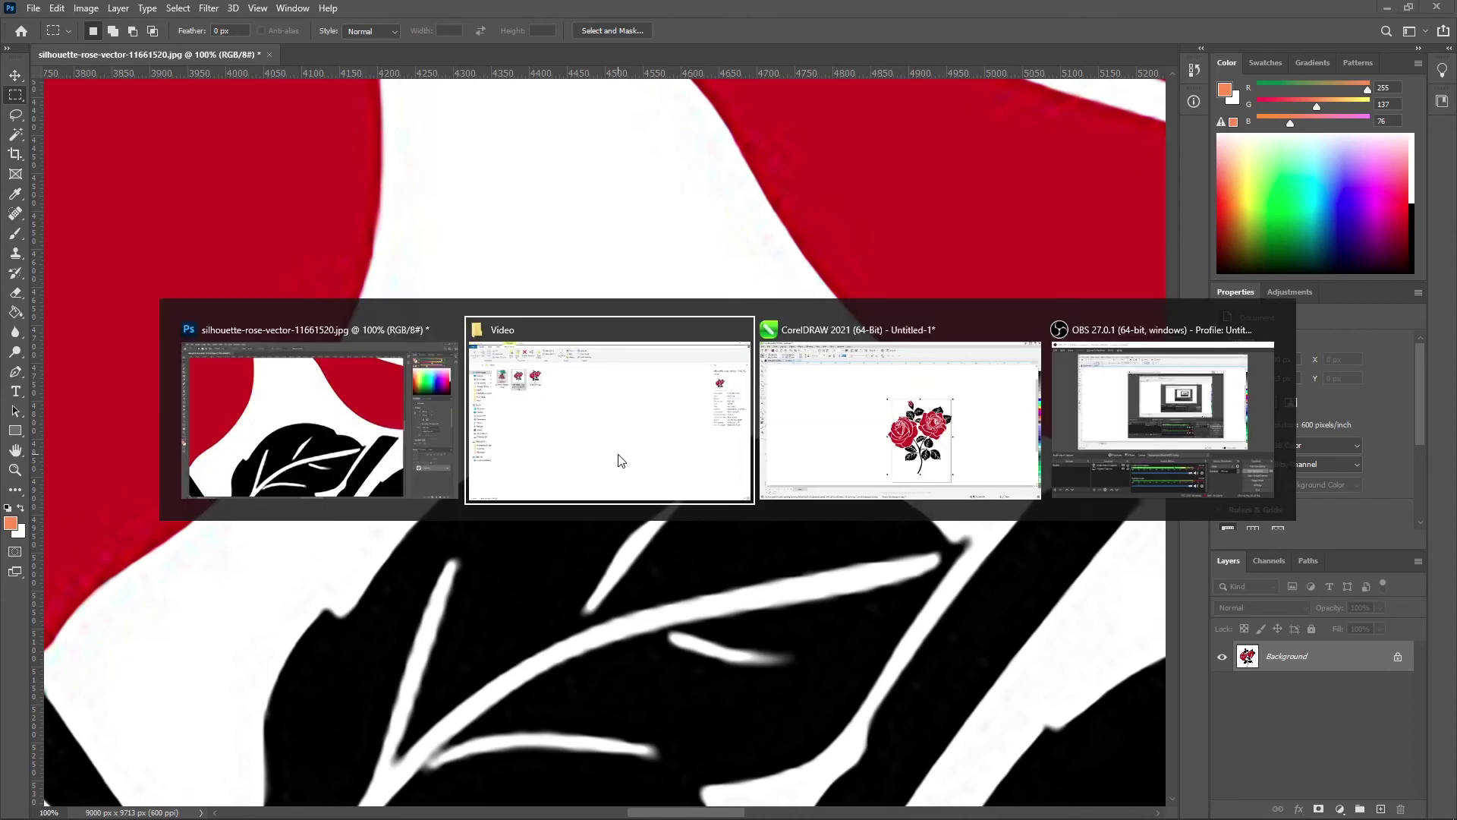
click(152, 192)
double_click(152, 193)
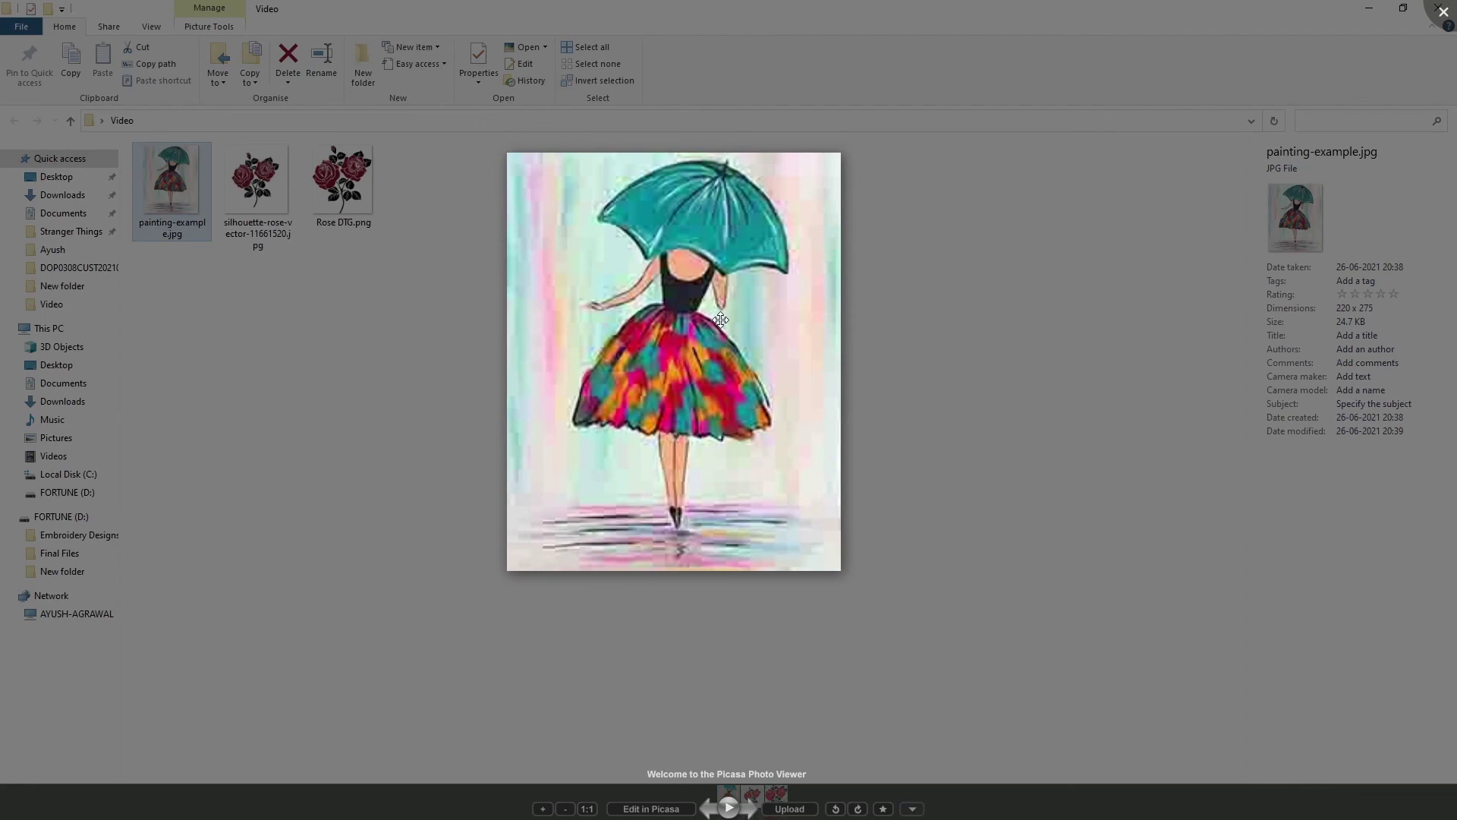
key(Escape)
key(alt+Tab)
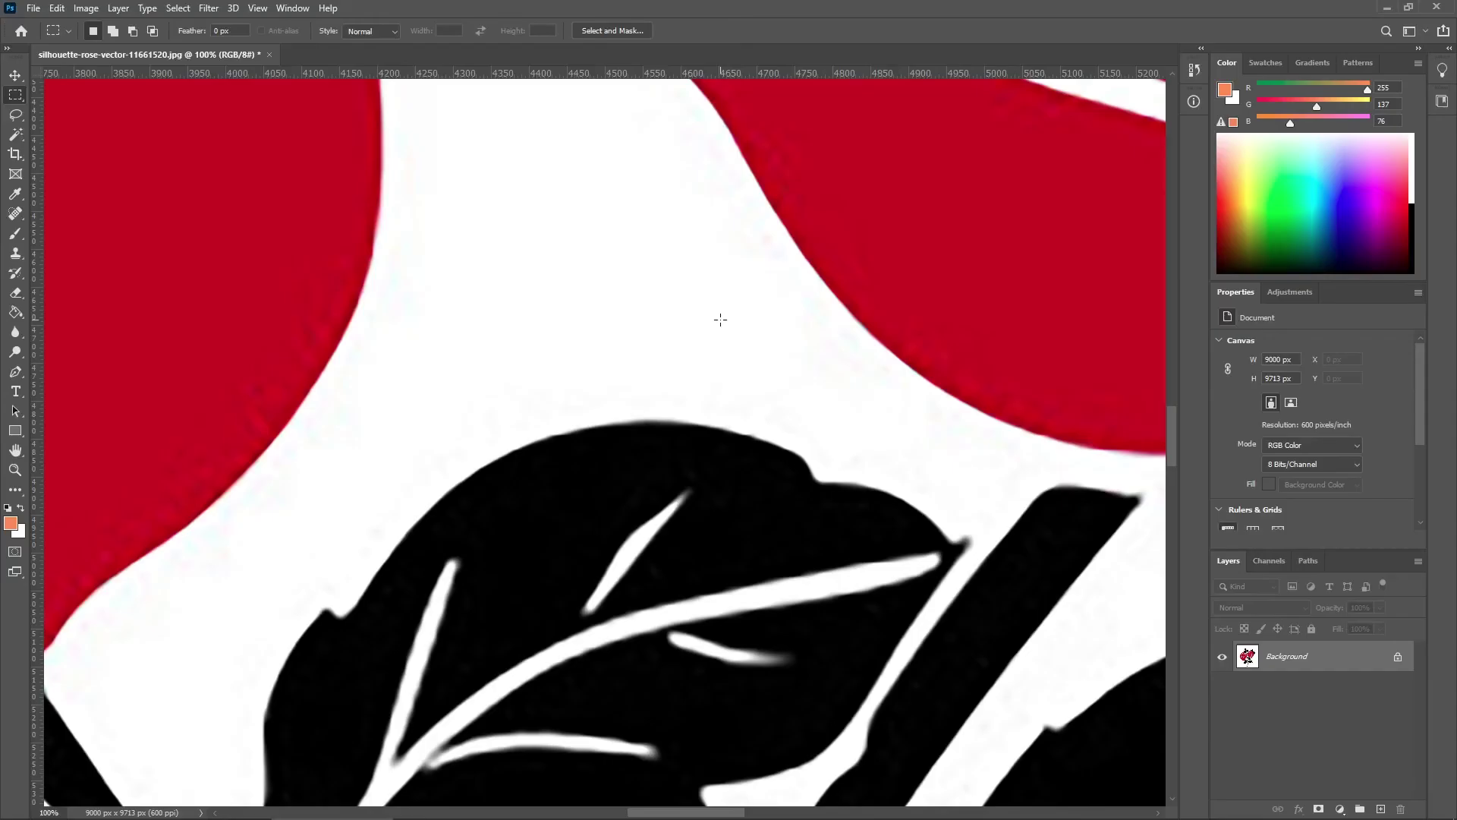
scroll(683, 349, down, 1)
scroll(626, 402, down, 6)
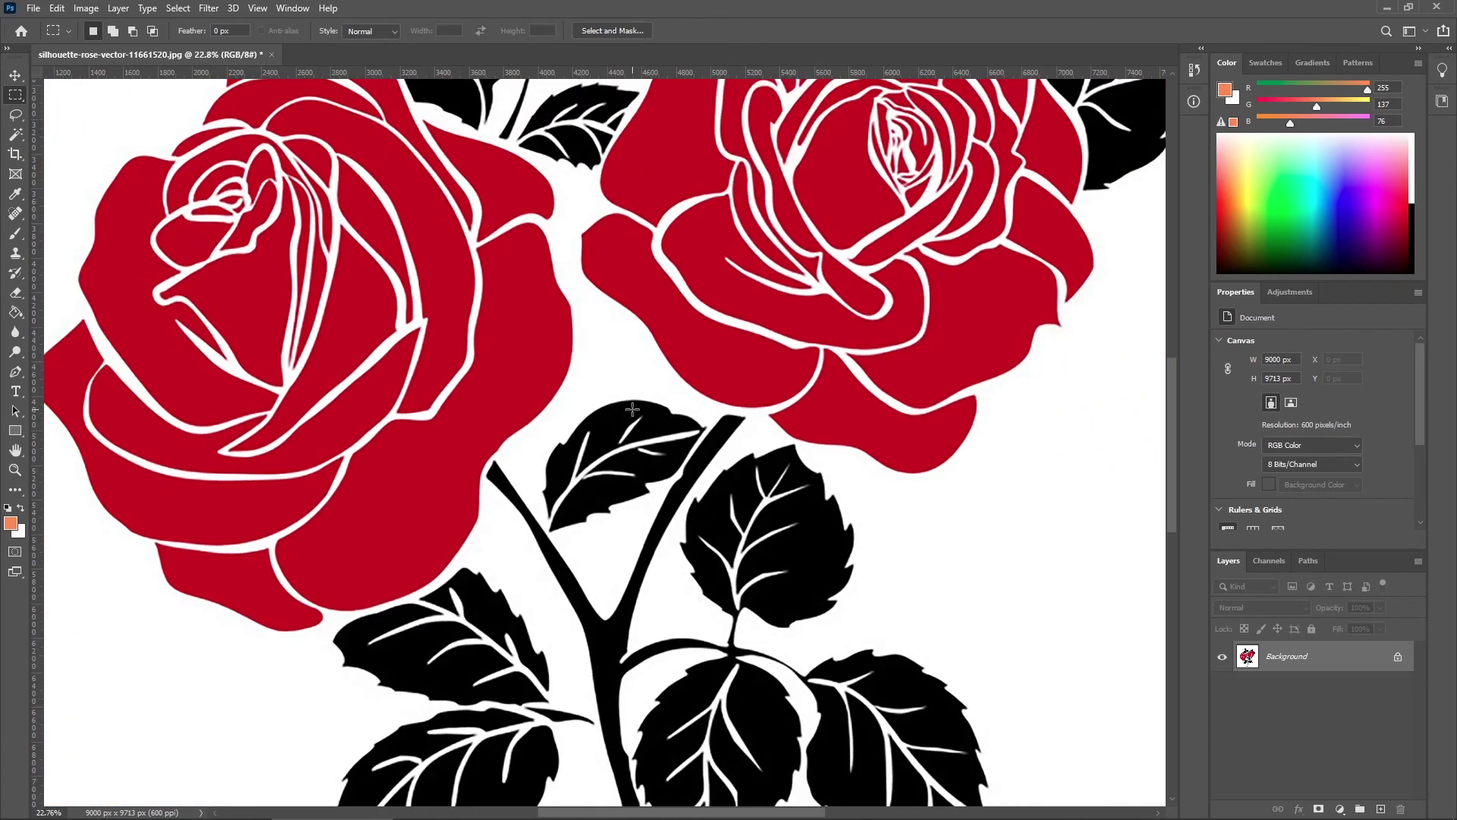
Examine the enlarged rose's petal edges and red fill areas up close and at overview scale to judge image quality.
scroll(666, 418, down, 2)
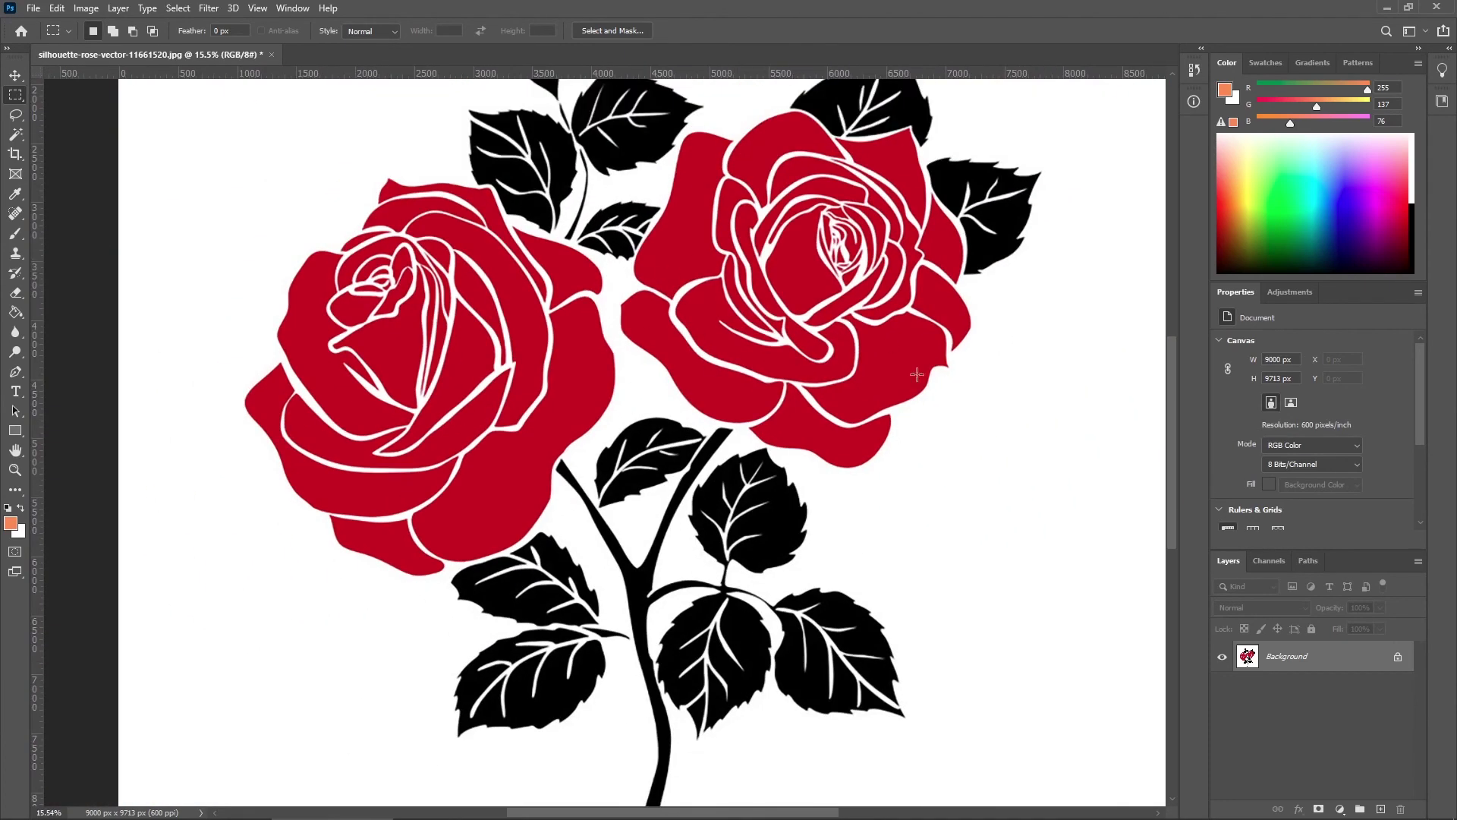
scroll(821, 319, up, 8)
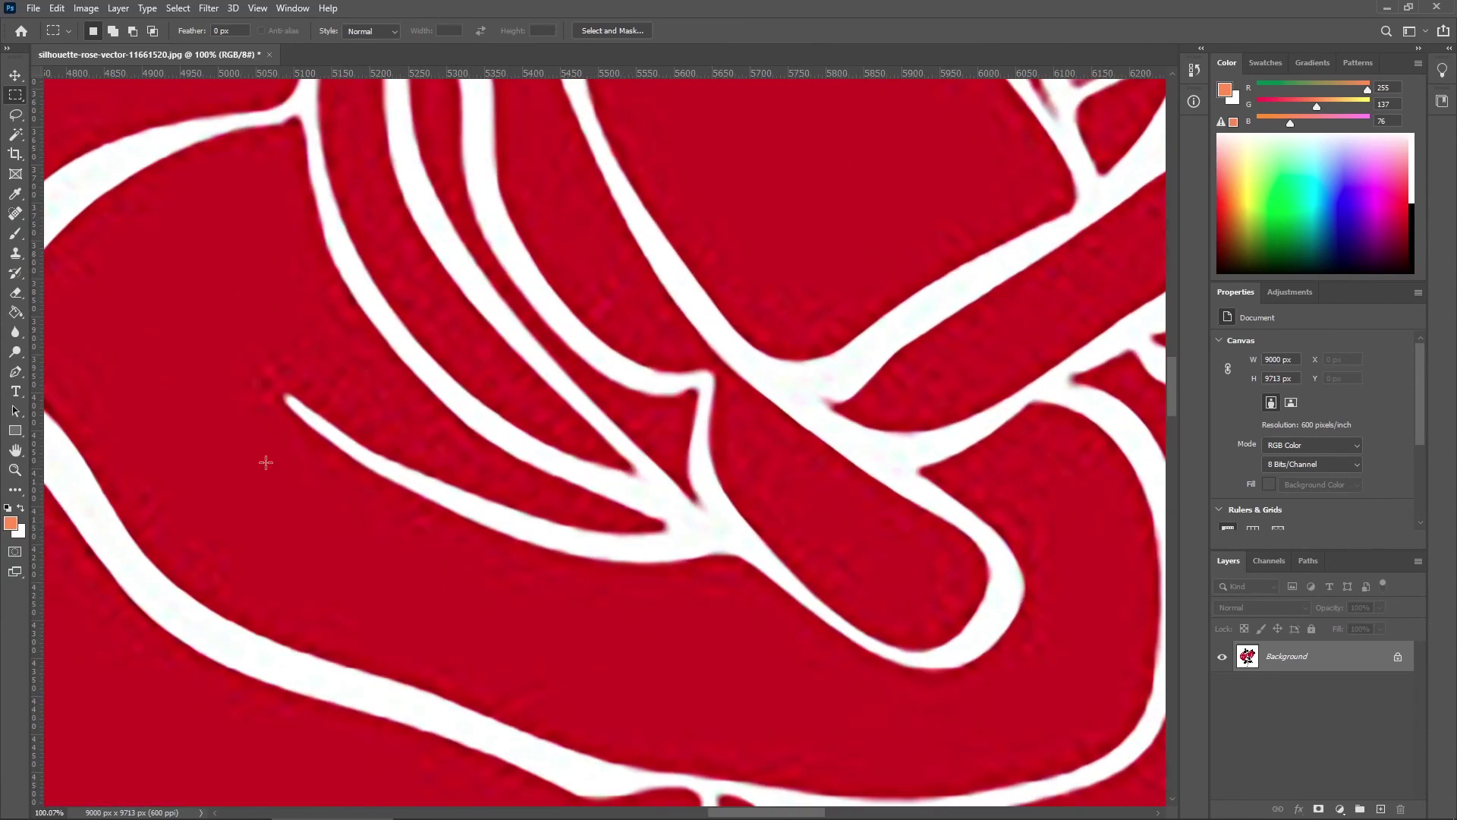
scroll(713, 441, down, 5)
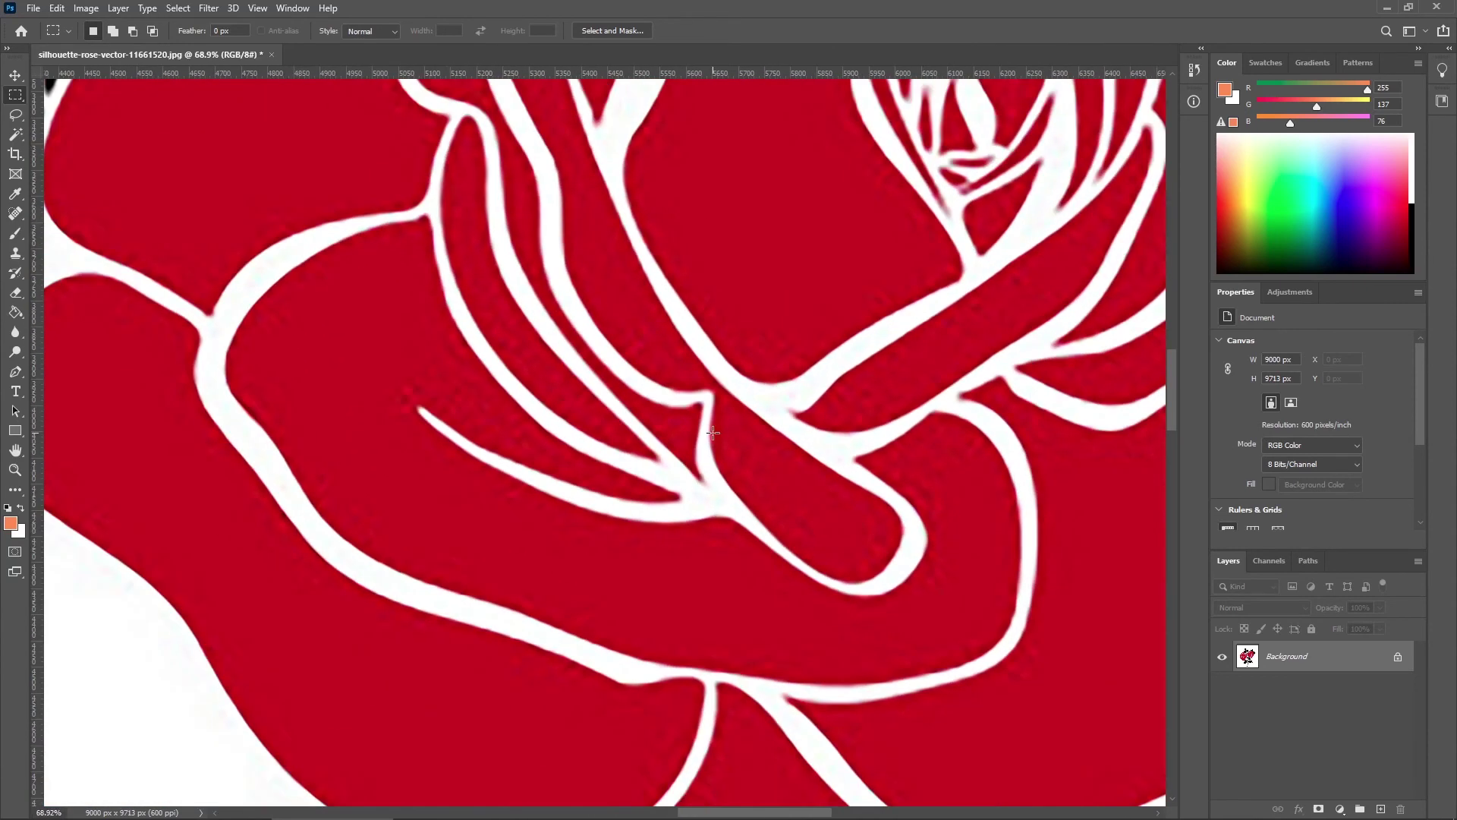
scroll(719, 450, down, 1)
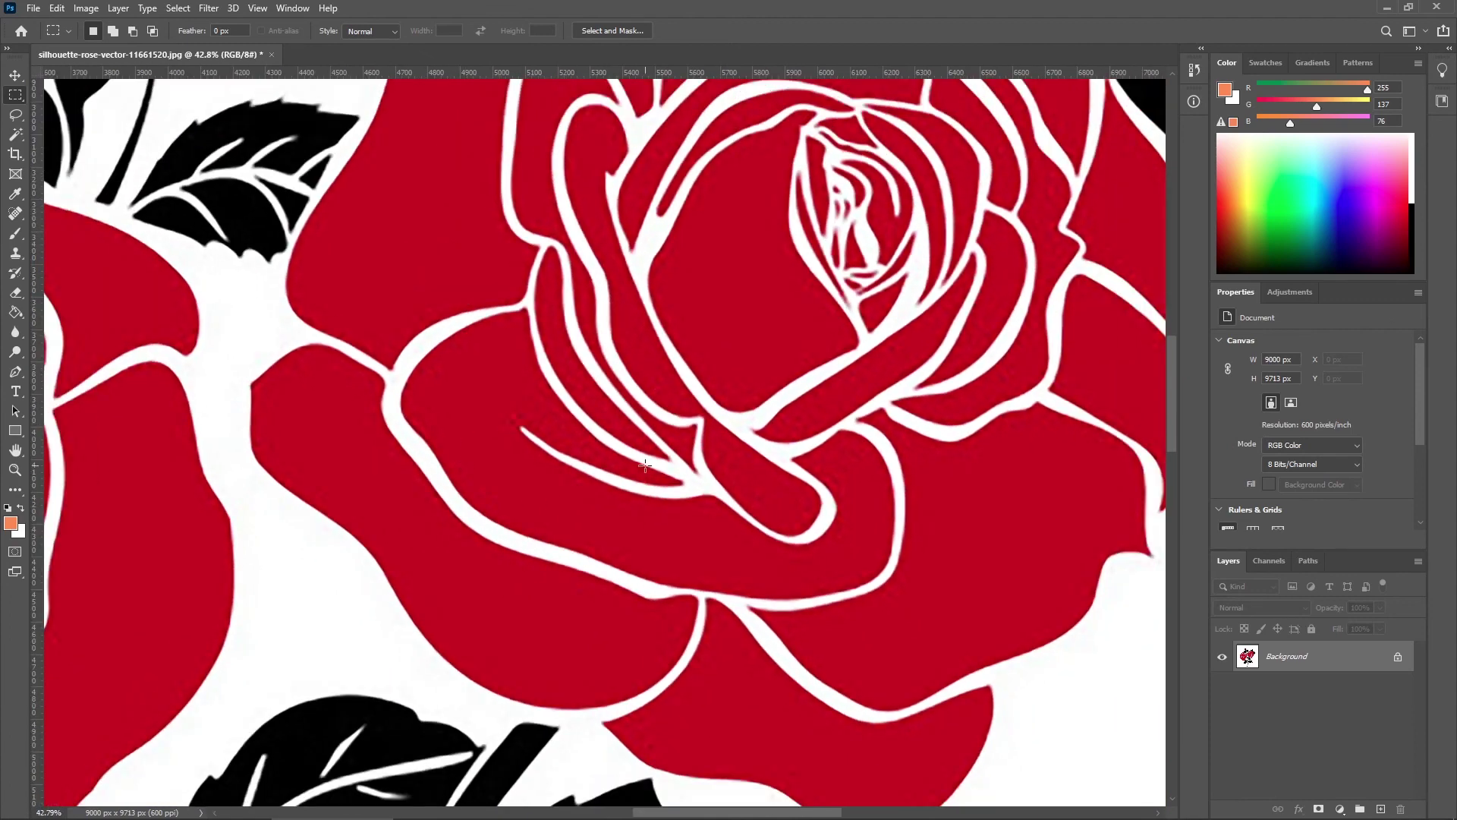
scroll(645, 464, down, 3)
Switch to CorelDRAW to view the vector rose, and switch to the Video folder window.
key(alt+Tab)
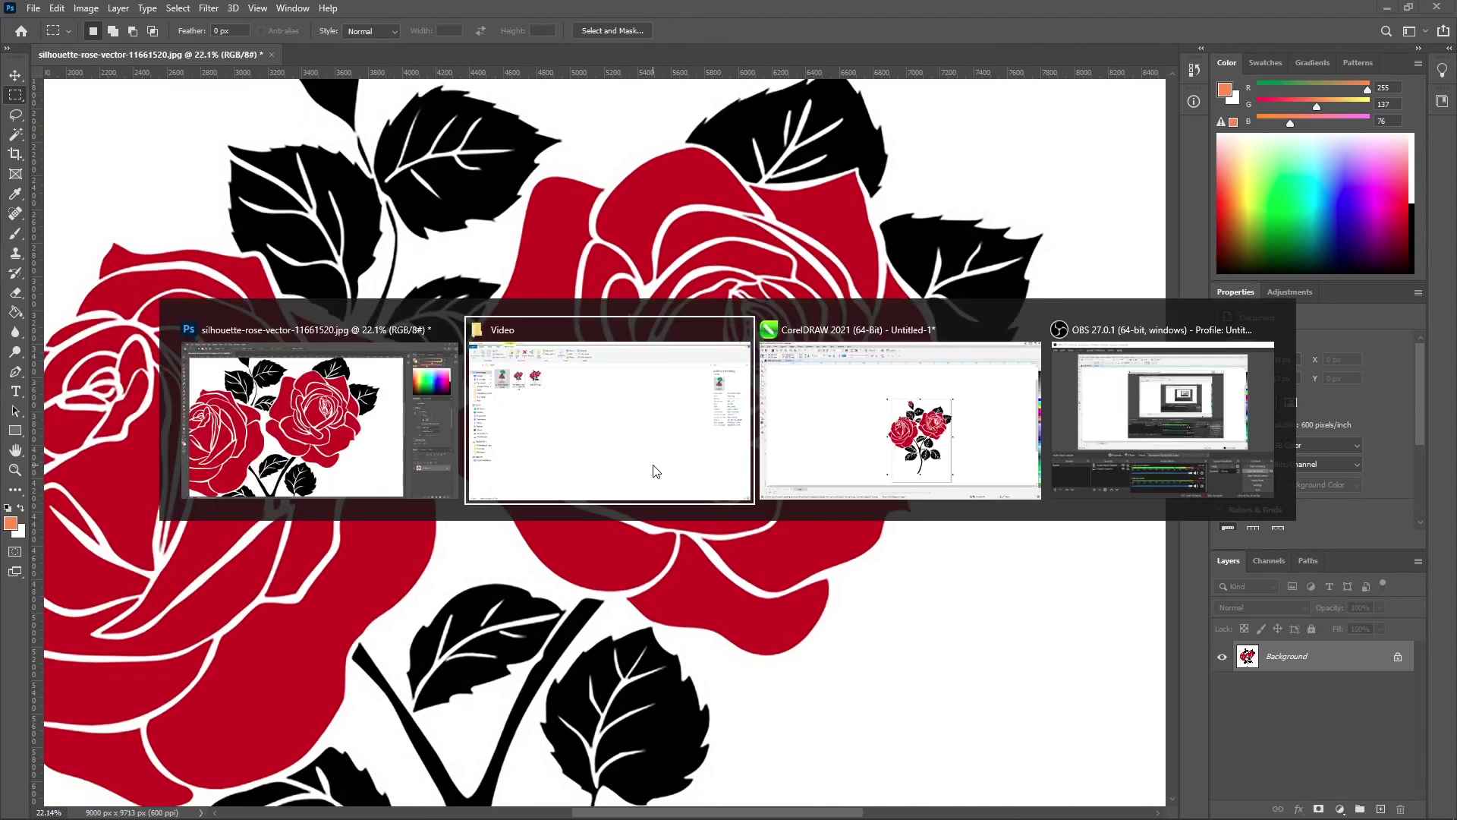
click(872, 474)
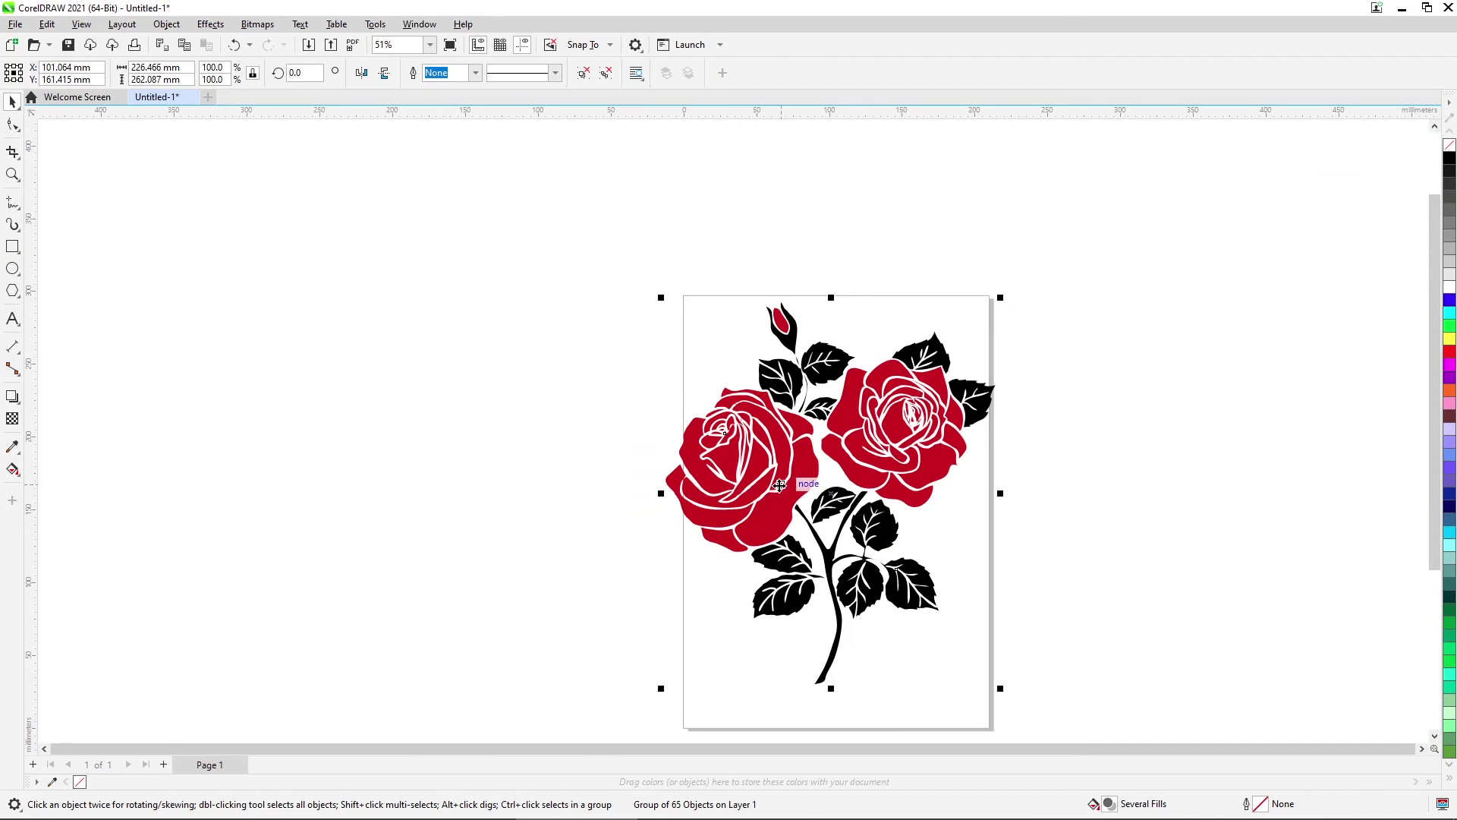
key(alt+Tab)
key(alt+Tab)
key(alt+Tab)
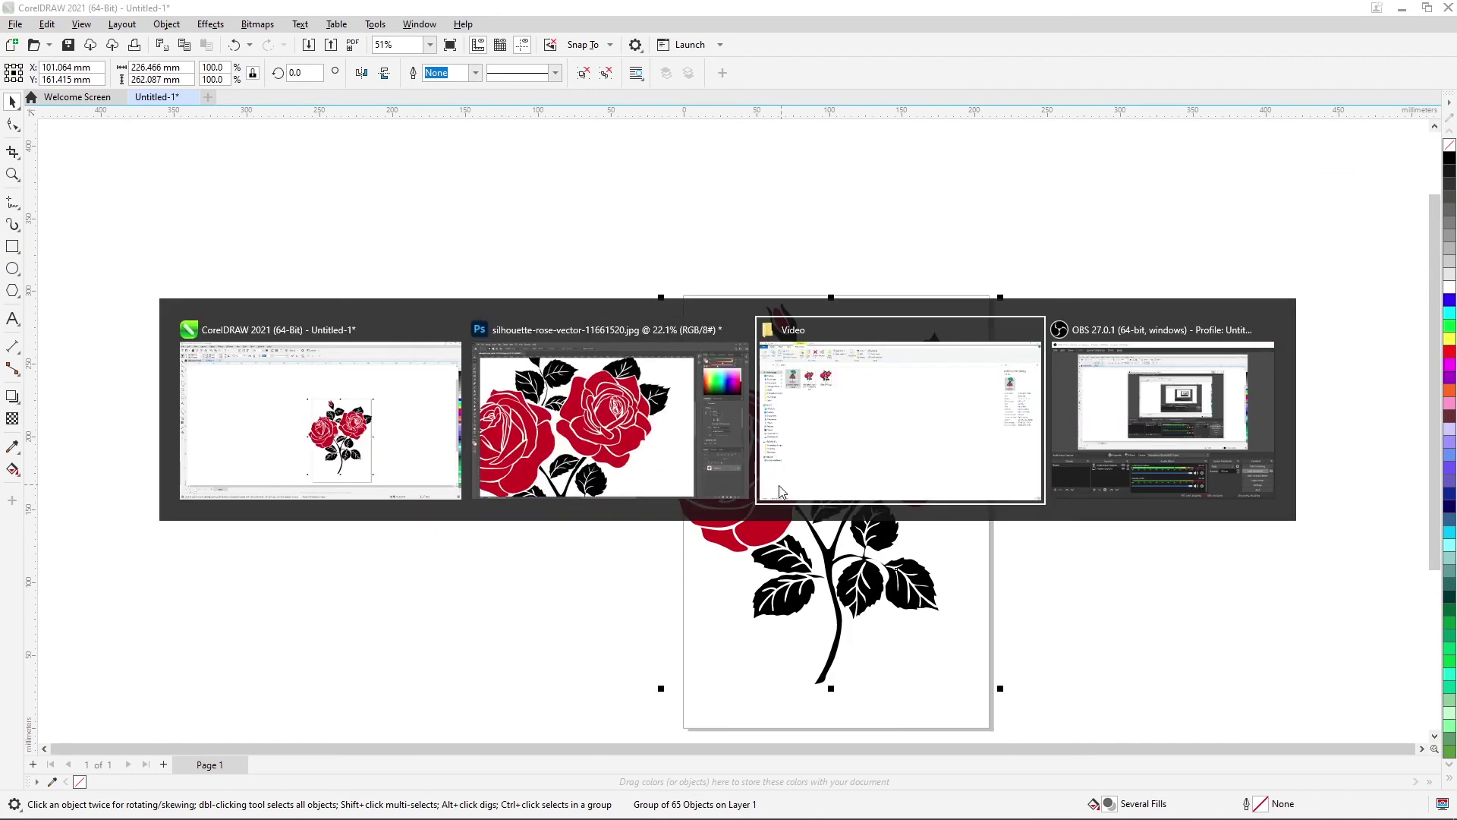